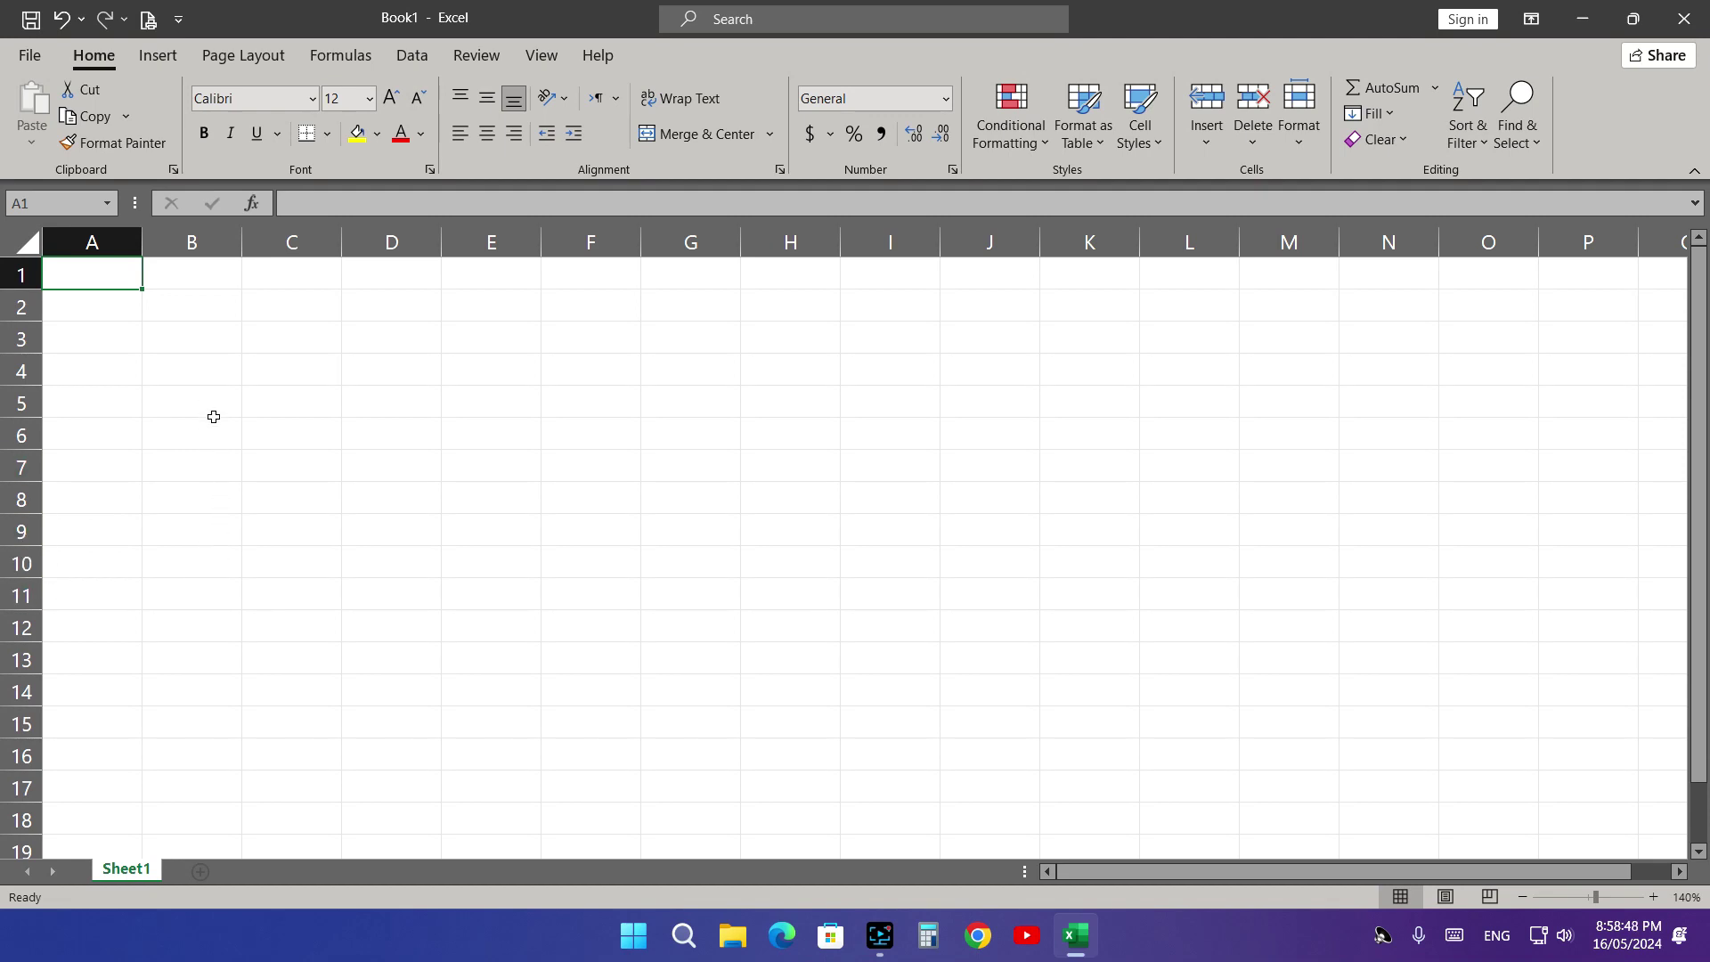
left_click(196, 375)
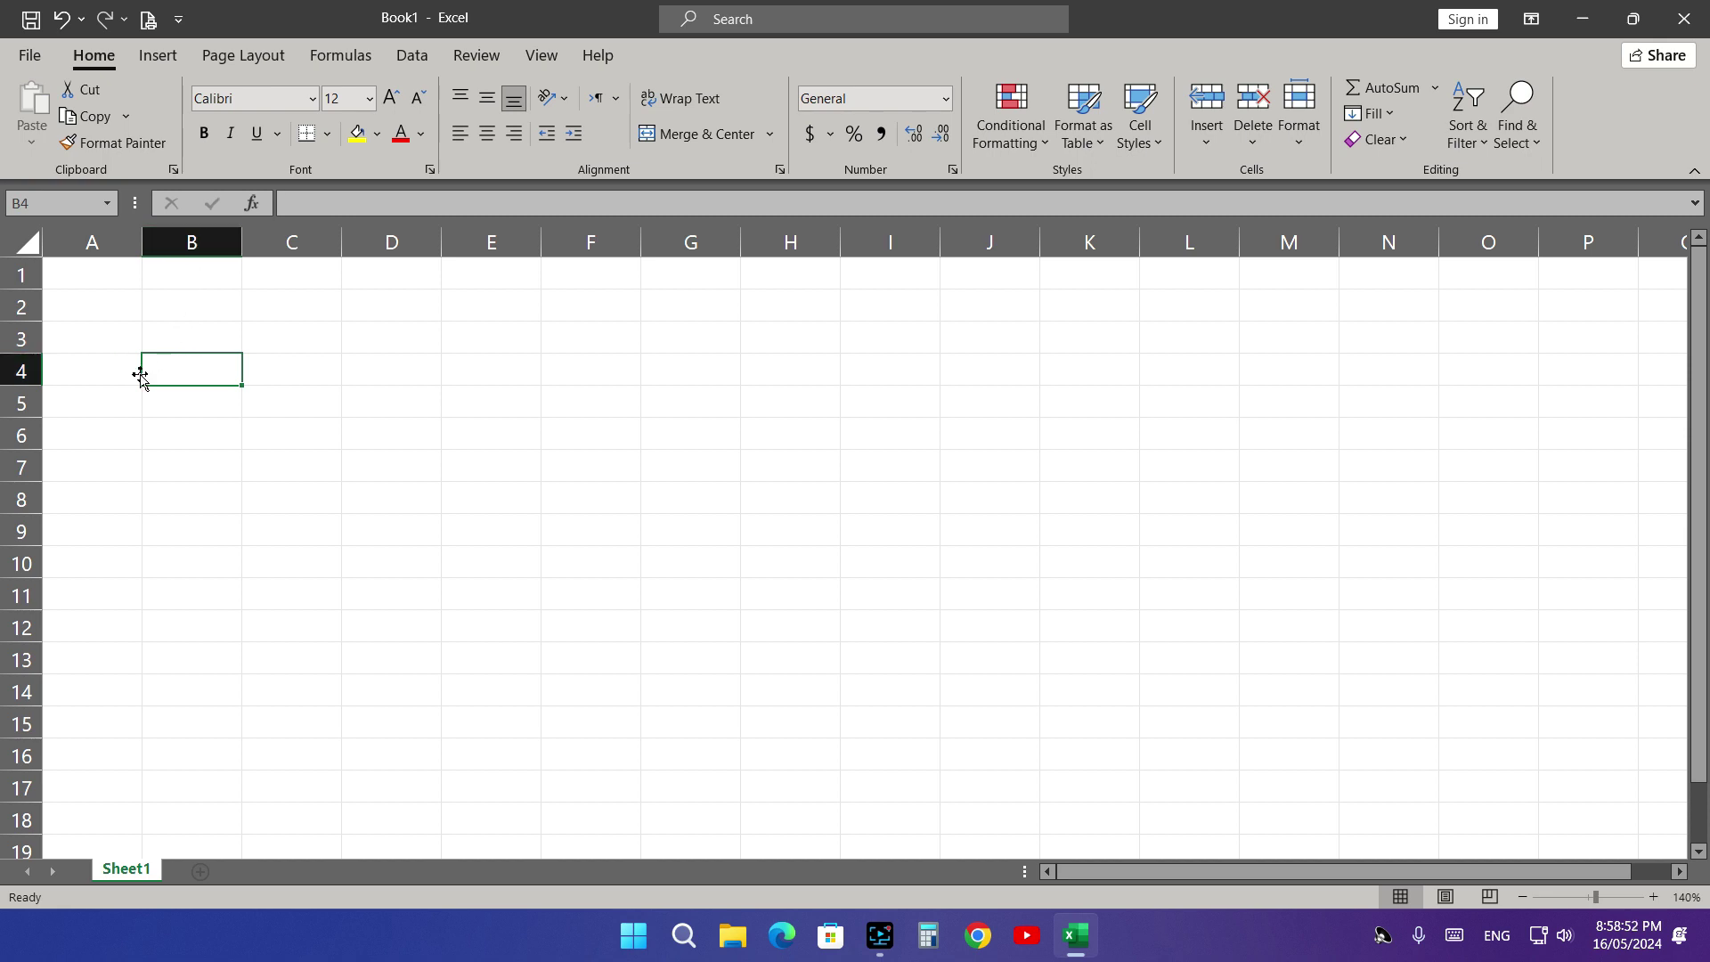
left_click(51, 205)
left_click(291, 401)
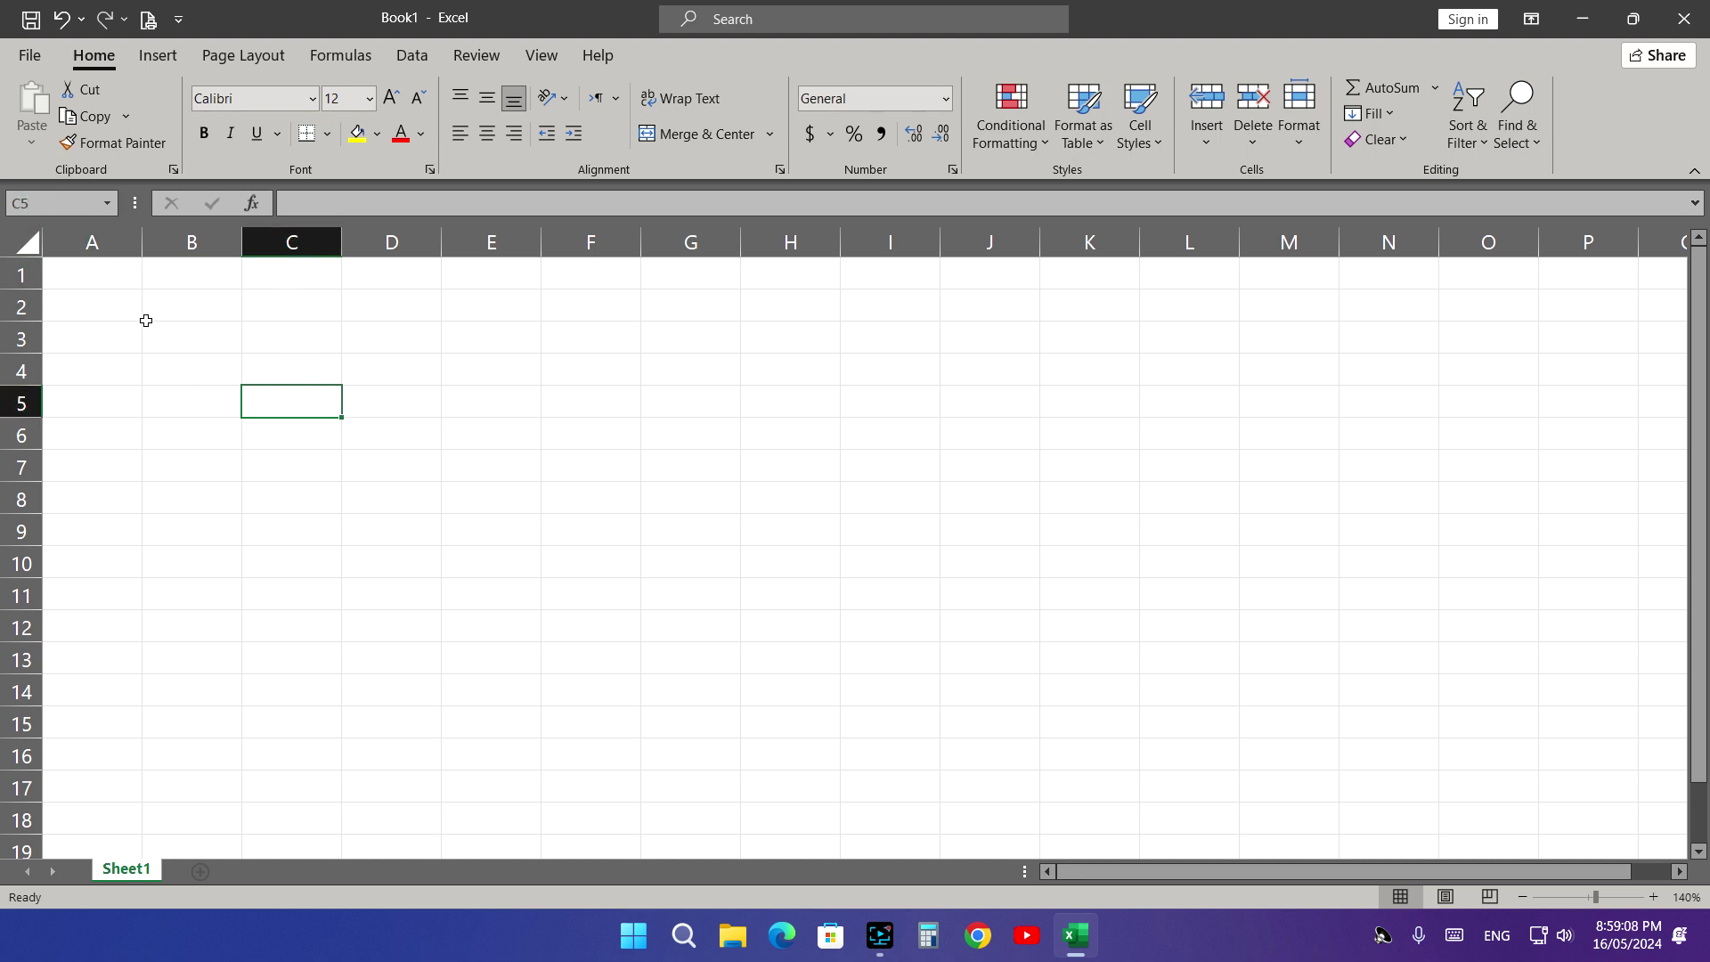
- Enter the numbers 12, 15, 14, 12, 15, 16, 17 and 18 down column C in cells C2 to C9
left_click(292, 306)
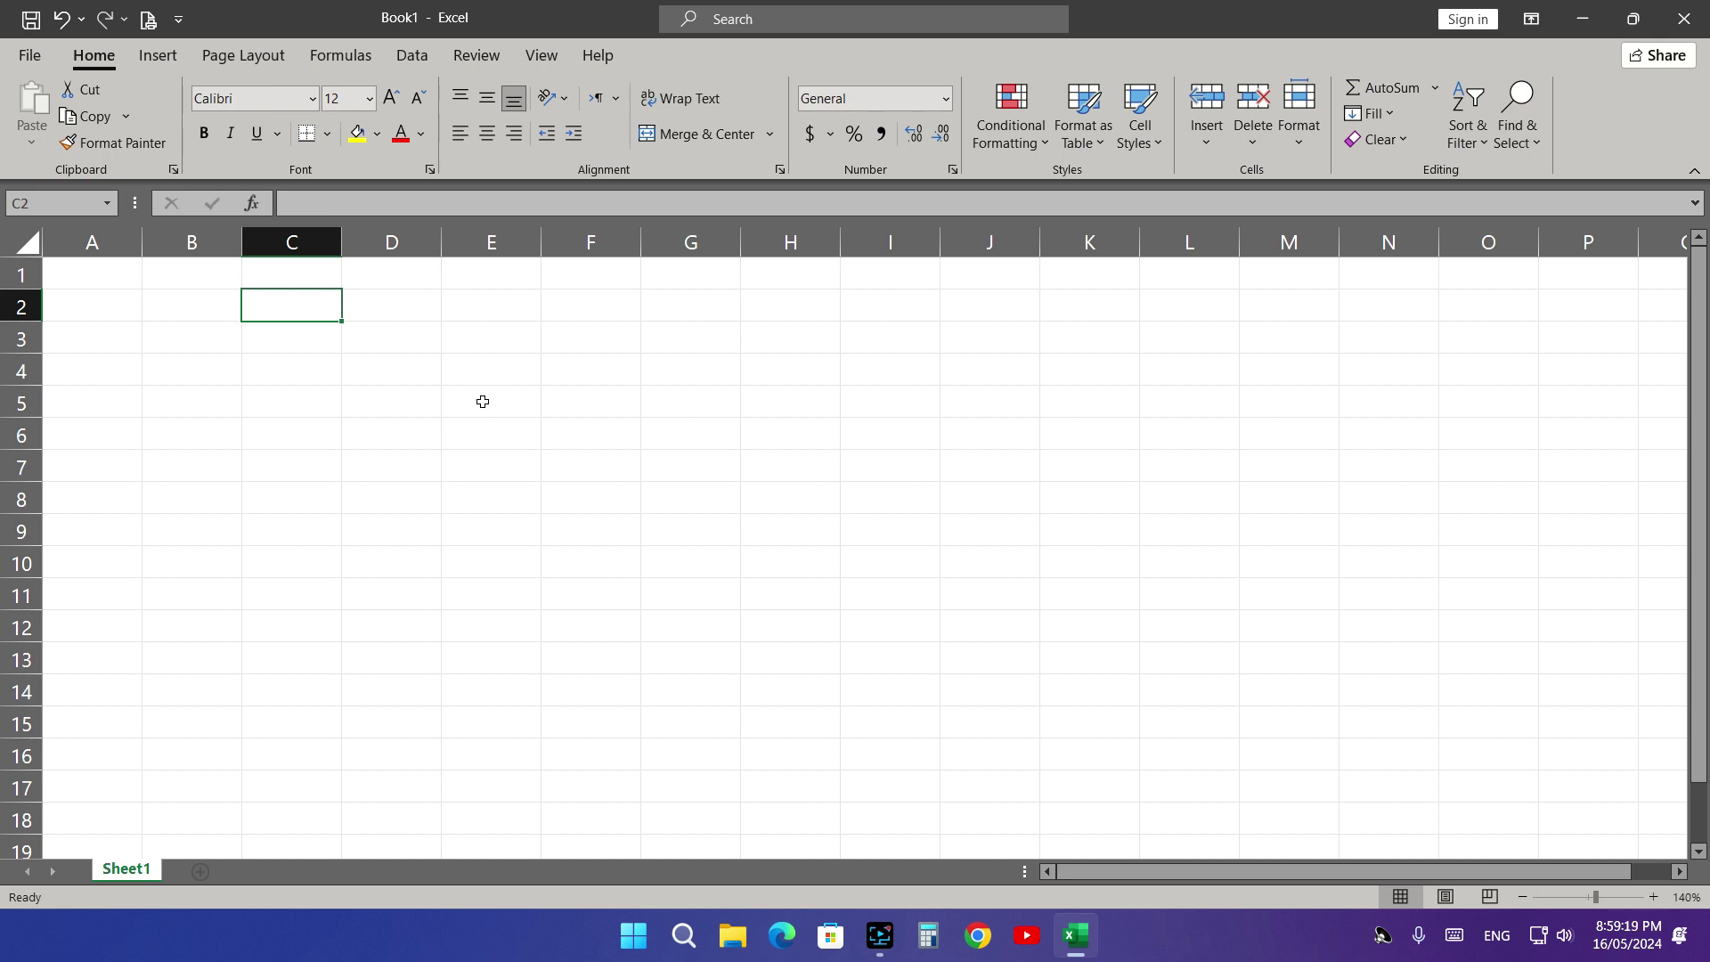
type("12")
key("Return")
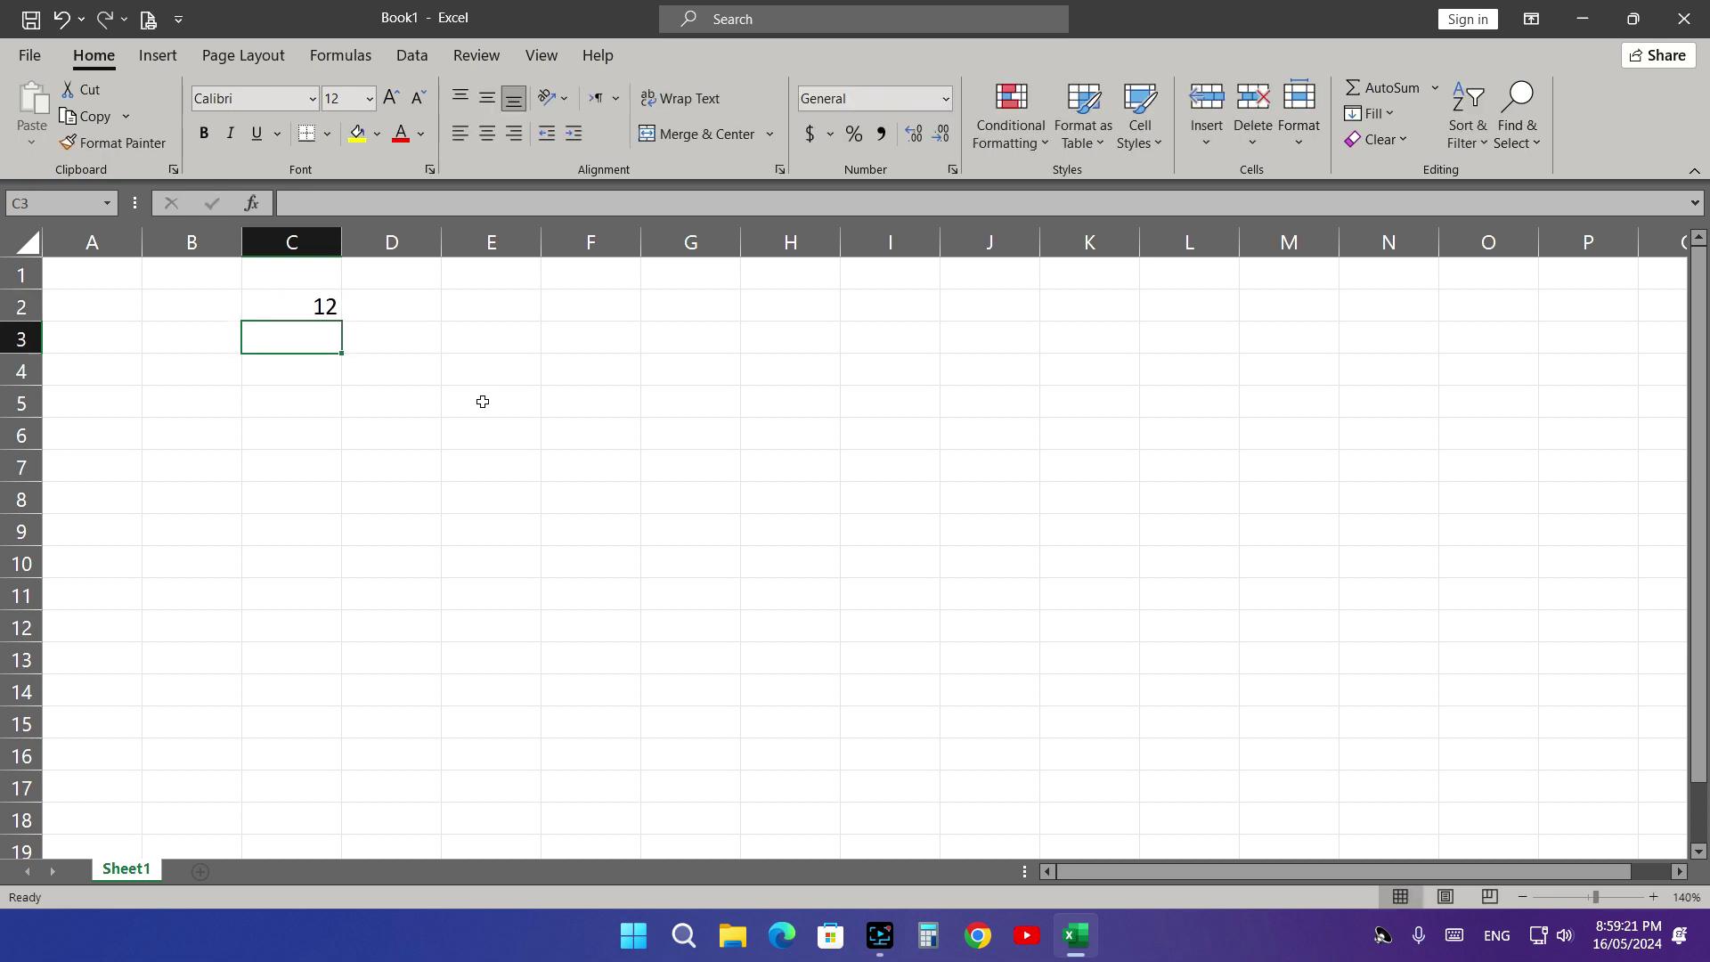
type("15")
key("Return")
type("14")
key("Return")
type("12")
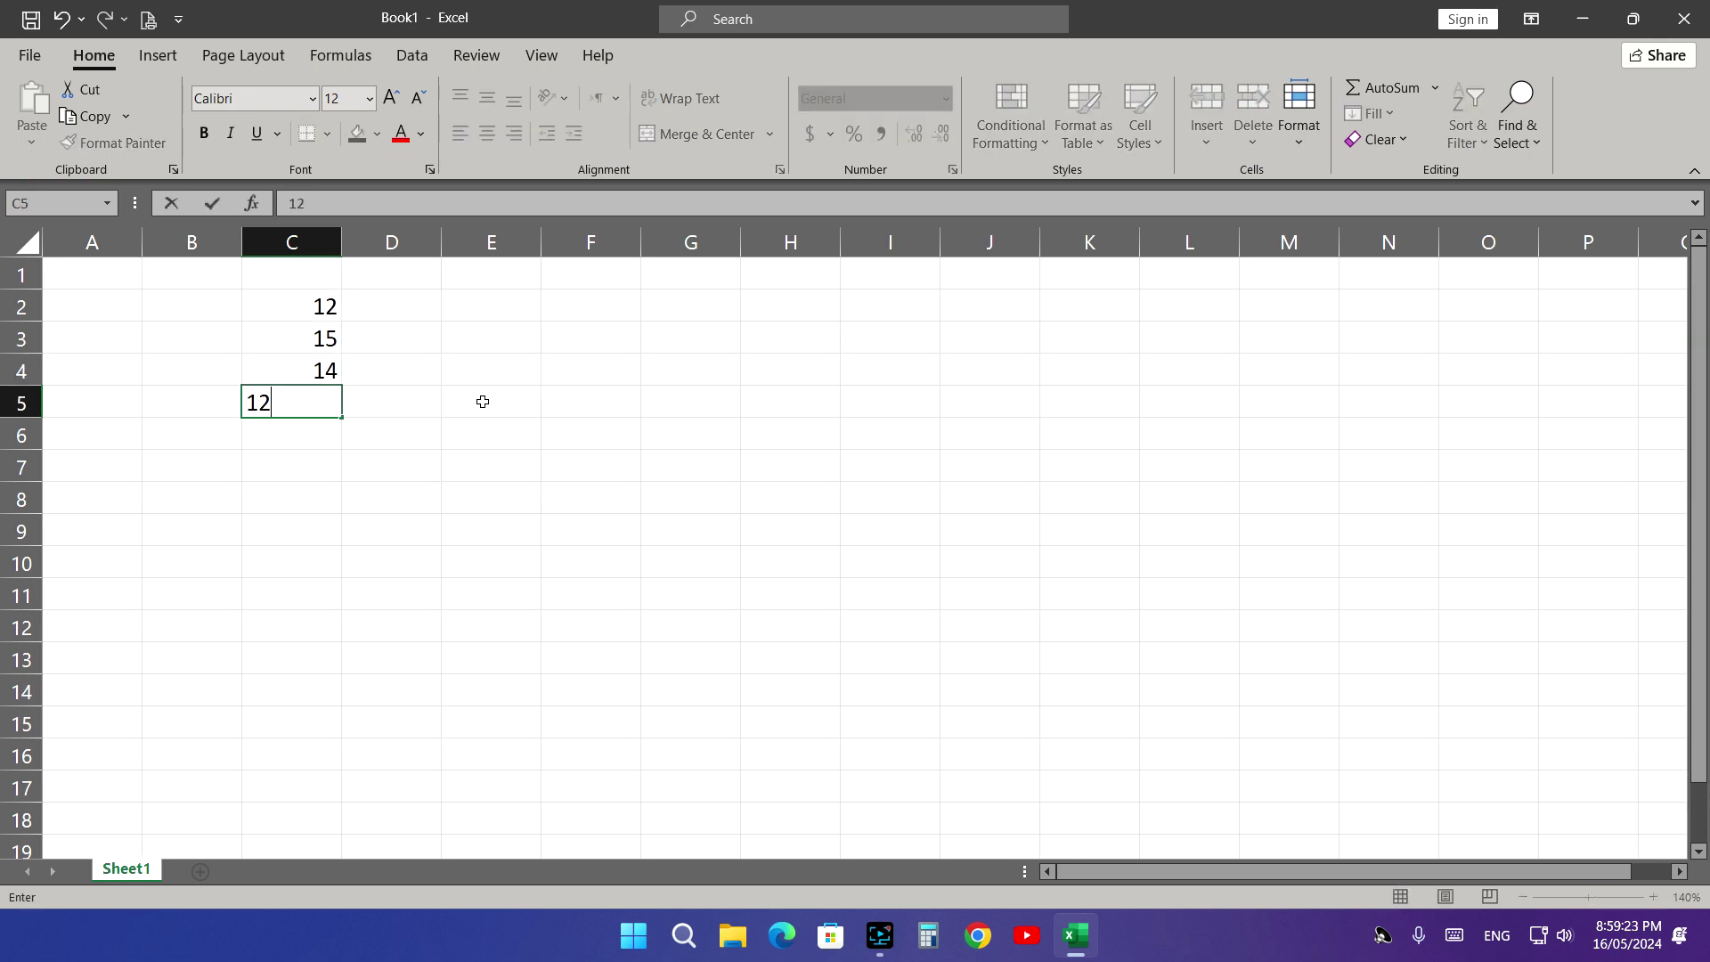
key("Return")
type("15")
key("Return")
type("16")
key("Return")
type("17")
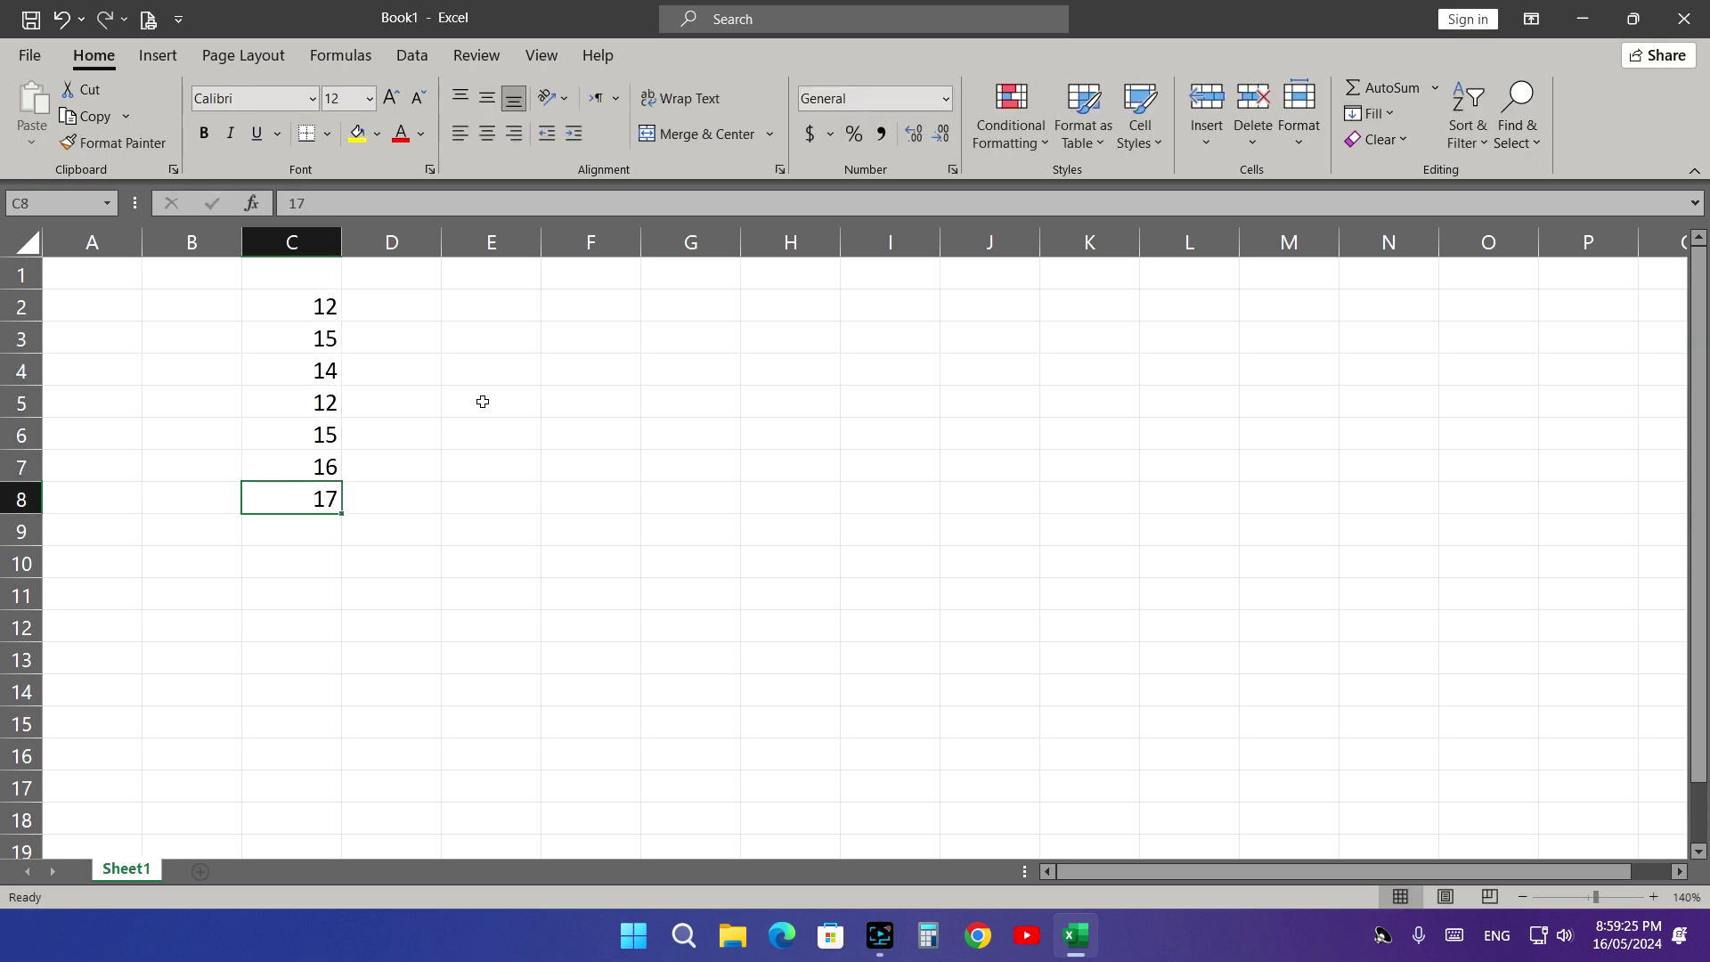
key("Return")
type("18")
key("Return")
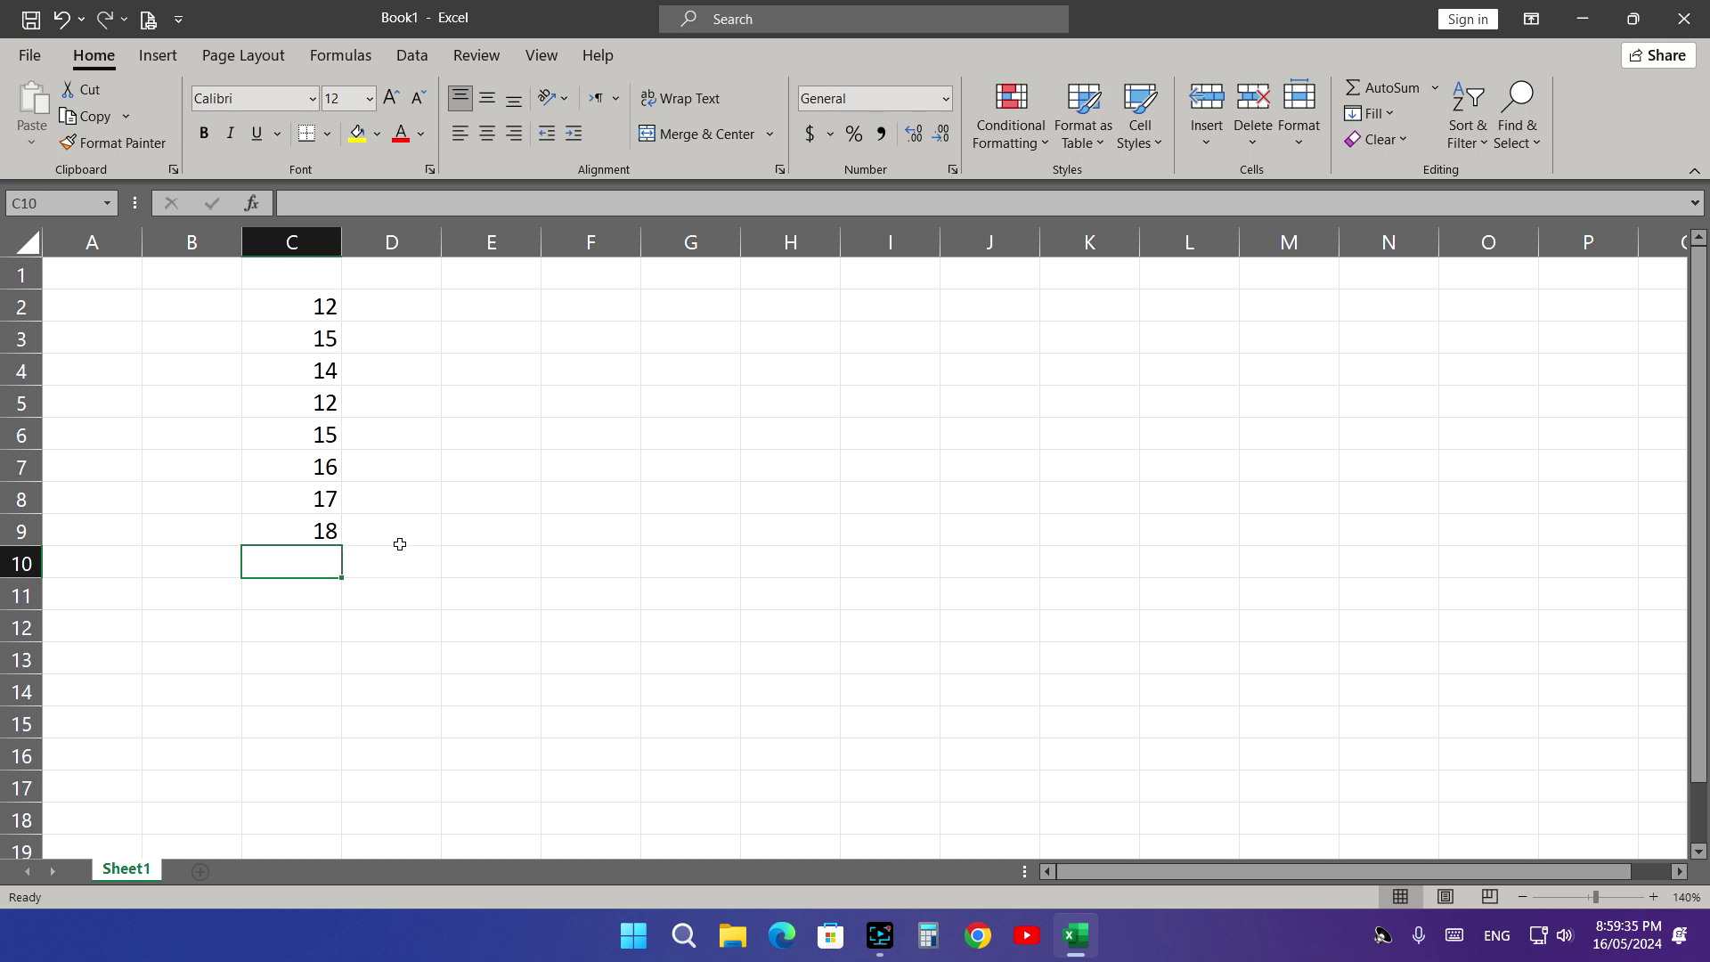
- Total C2:C9 in cell C10 with AutoSum and inspect the formula it inserted
left_click(1408, 90)
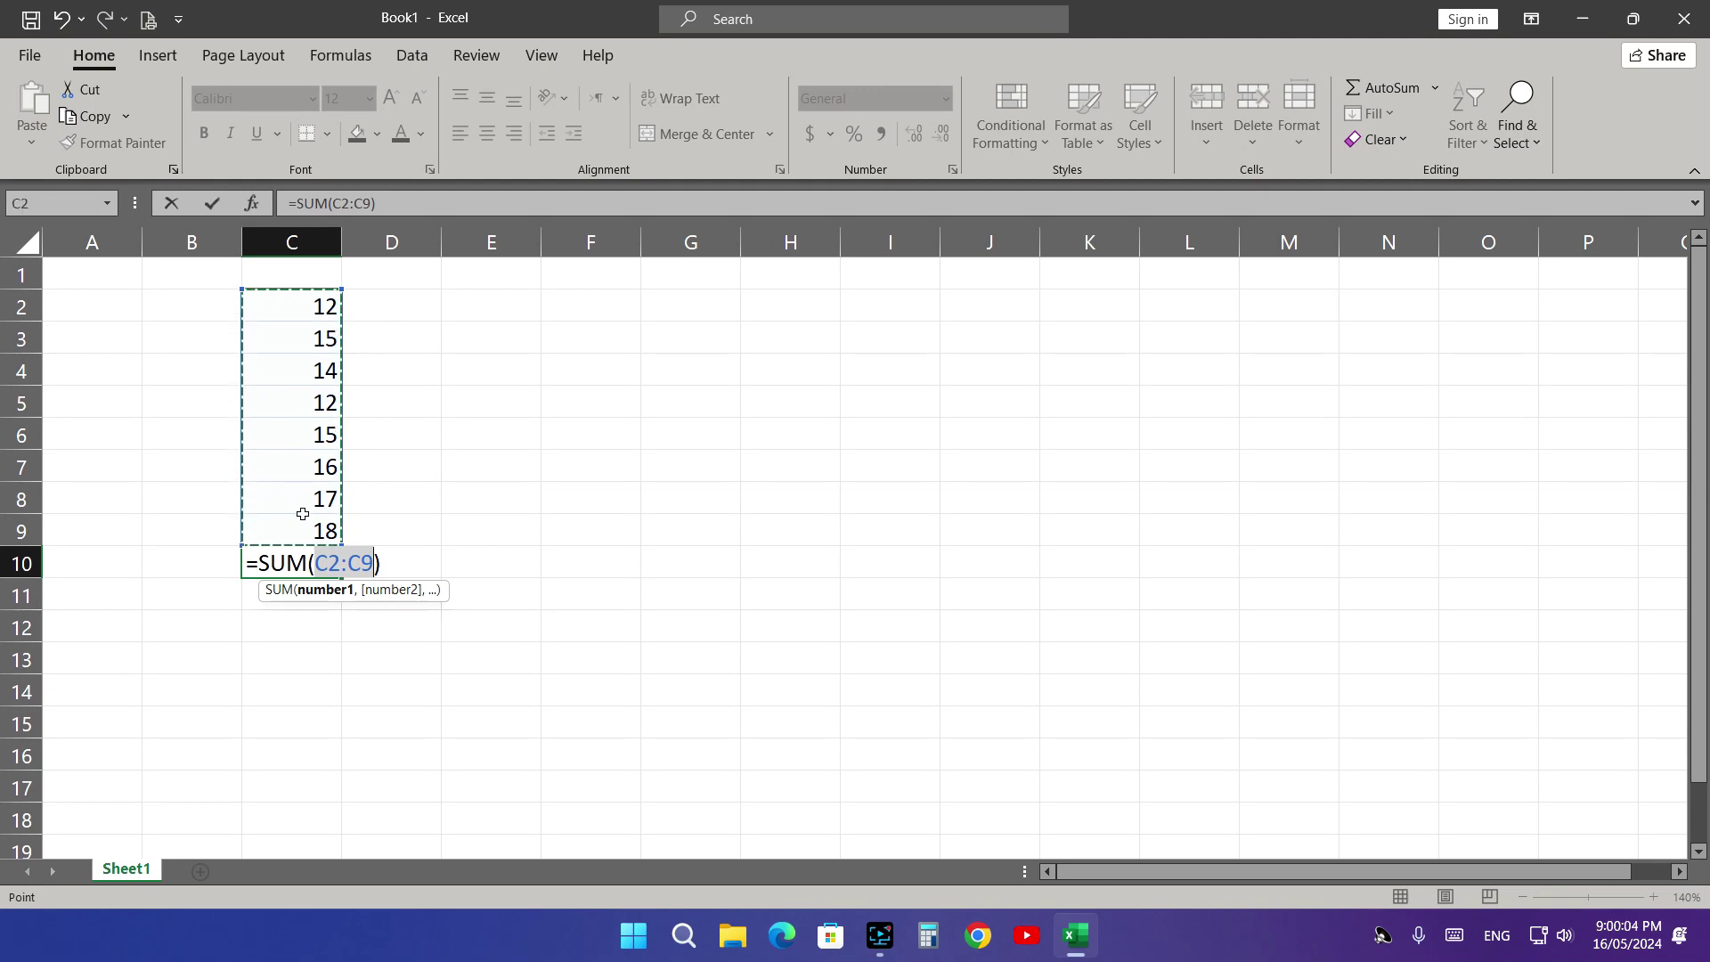
key("Return")
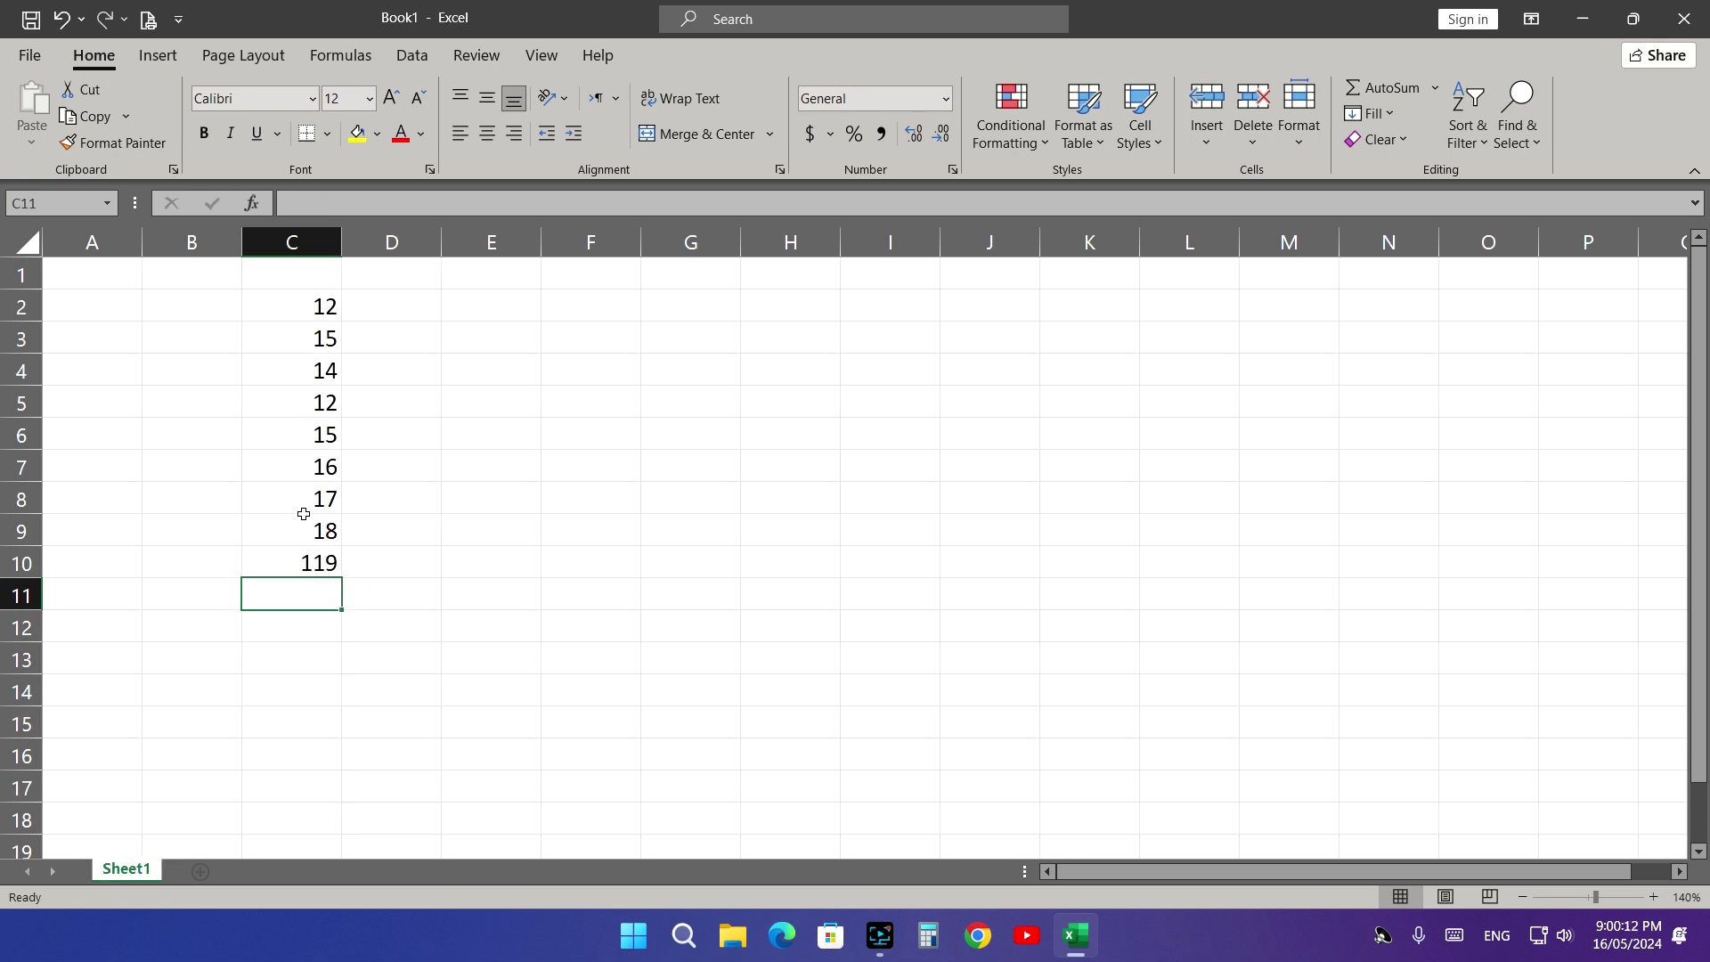
double_click(302, 562)
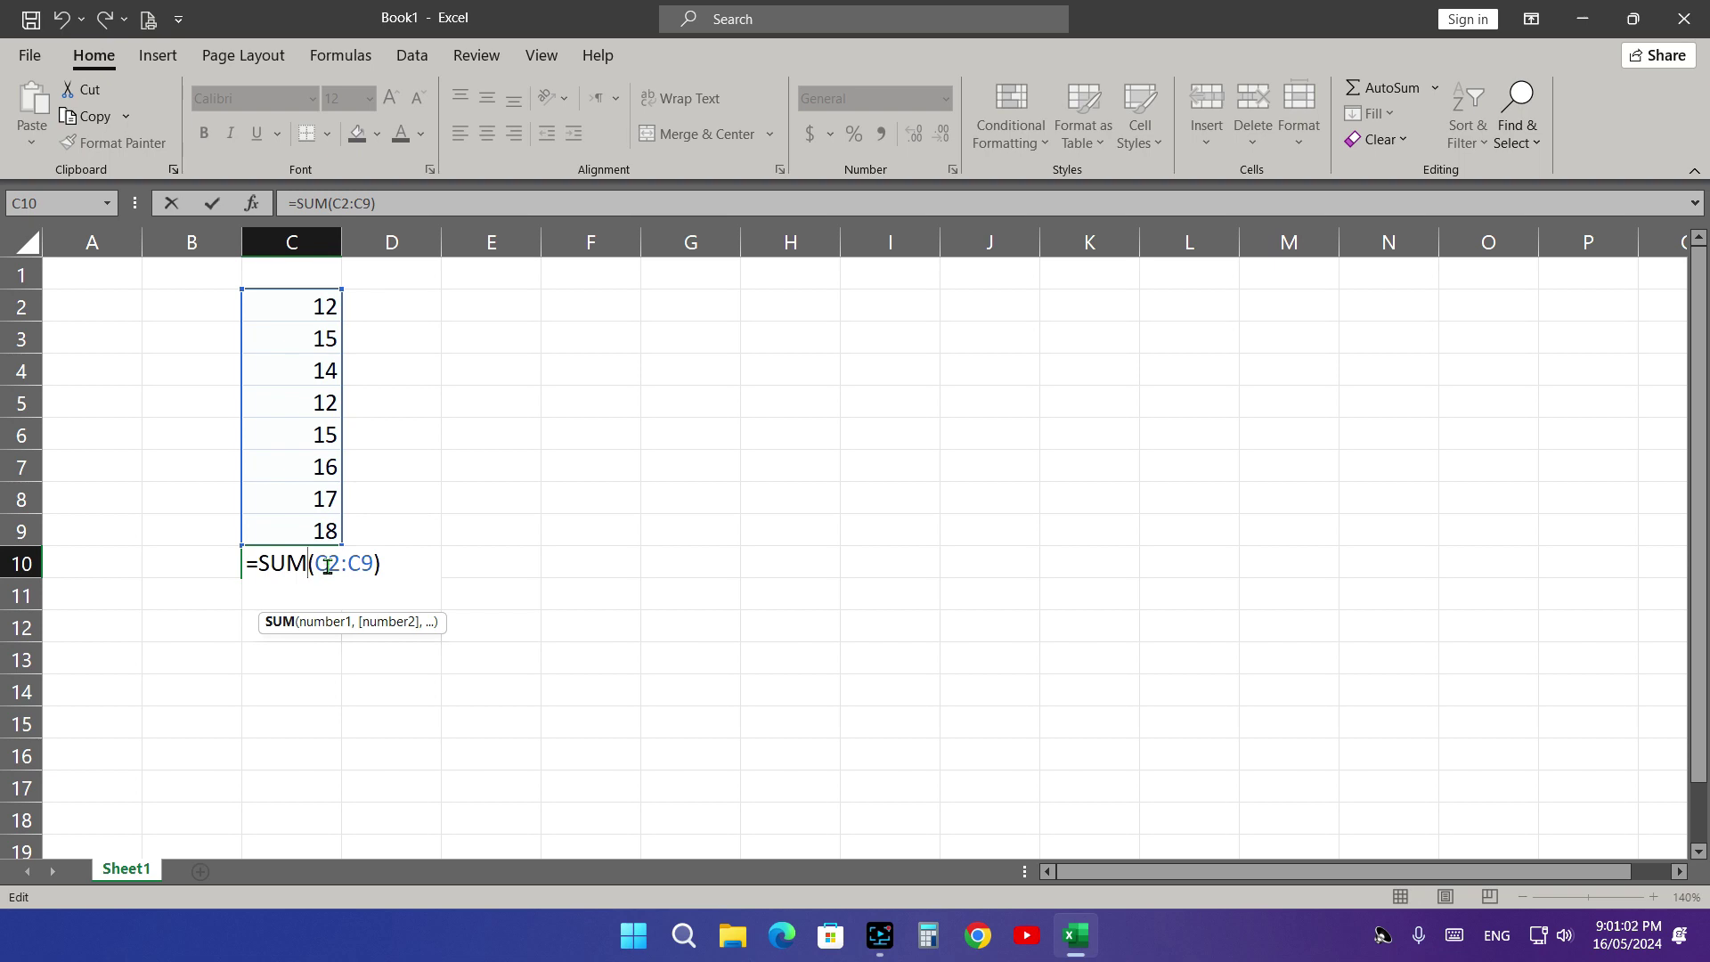
key("Return")
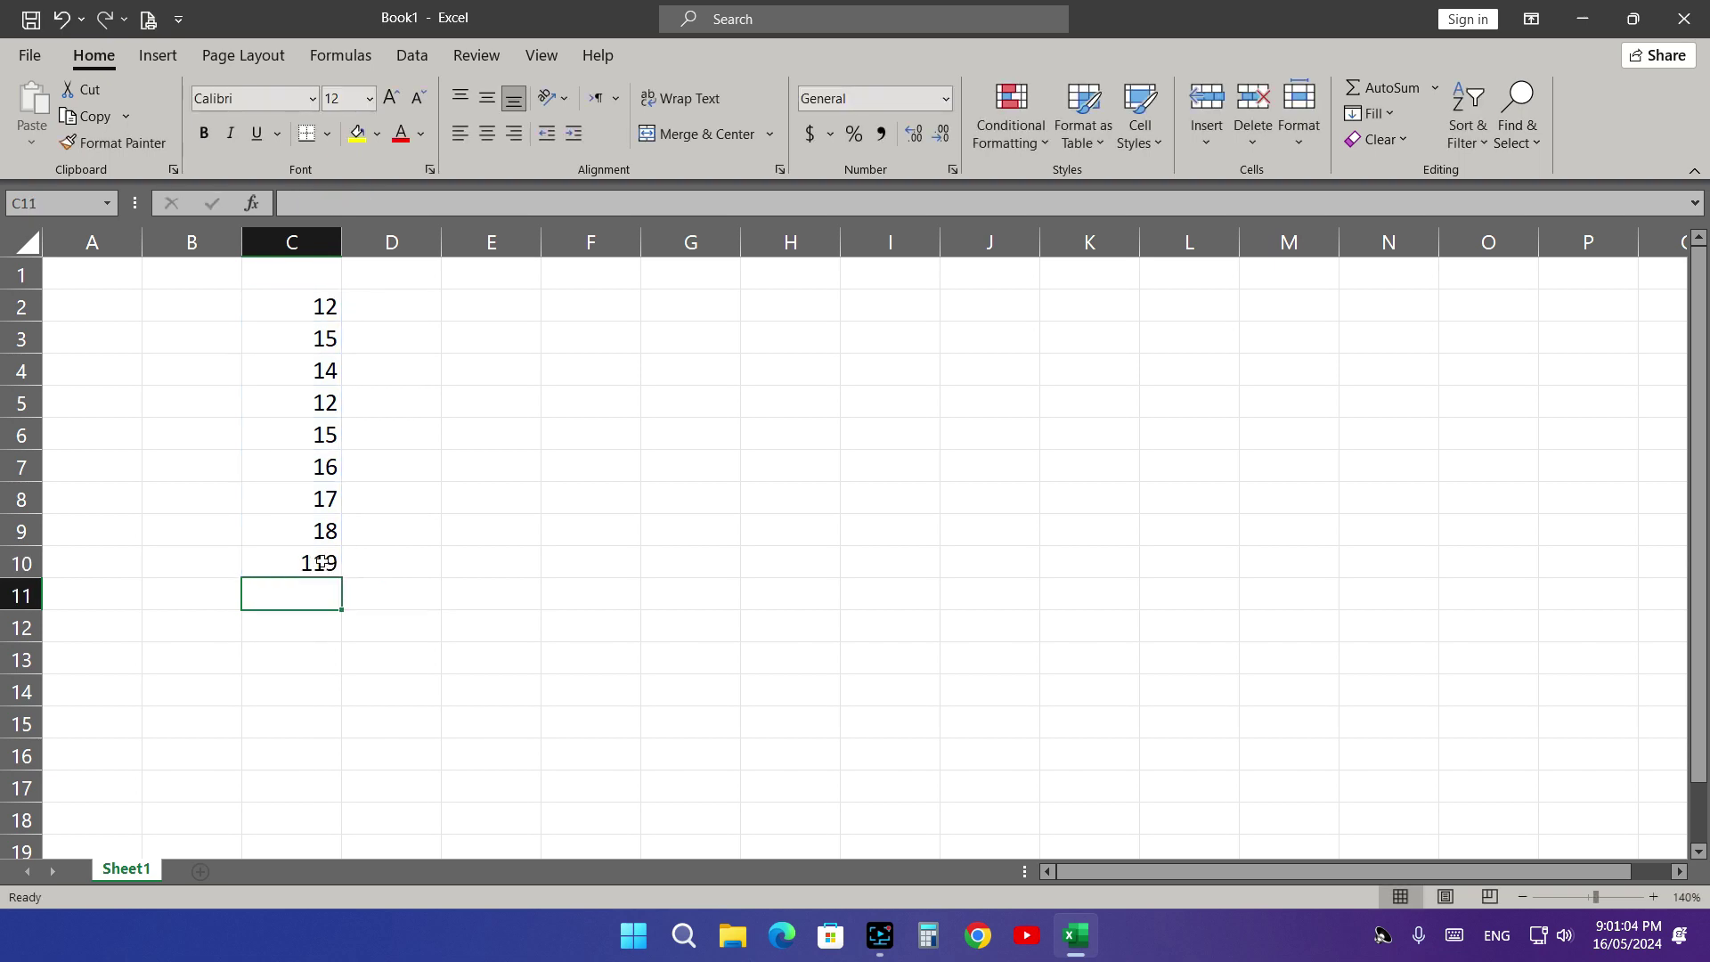
- Clear cell C10, enter the formula =SUM(C2:C9) there manually, and inspect its range
left_click(319, 563)
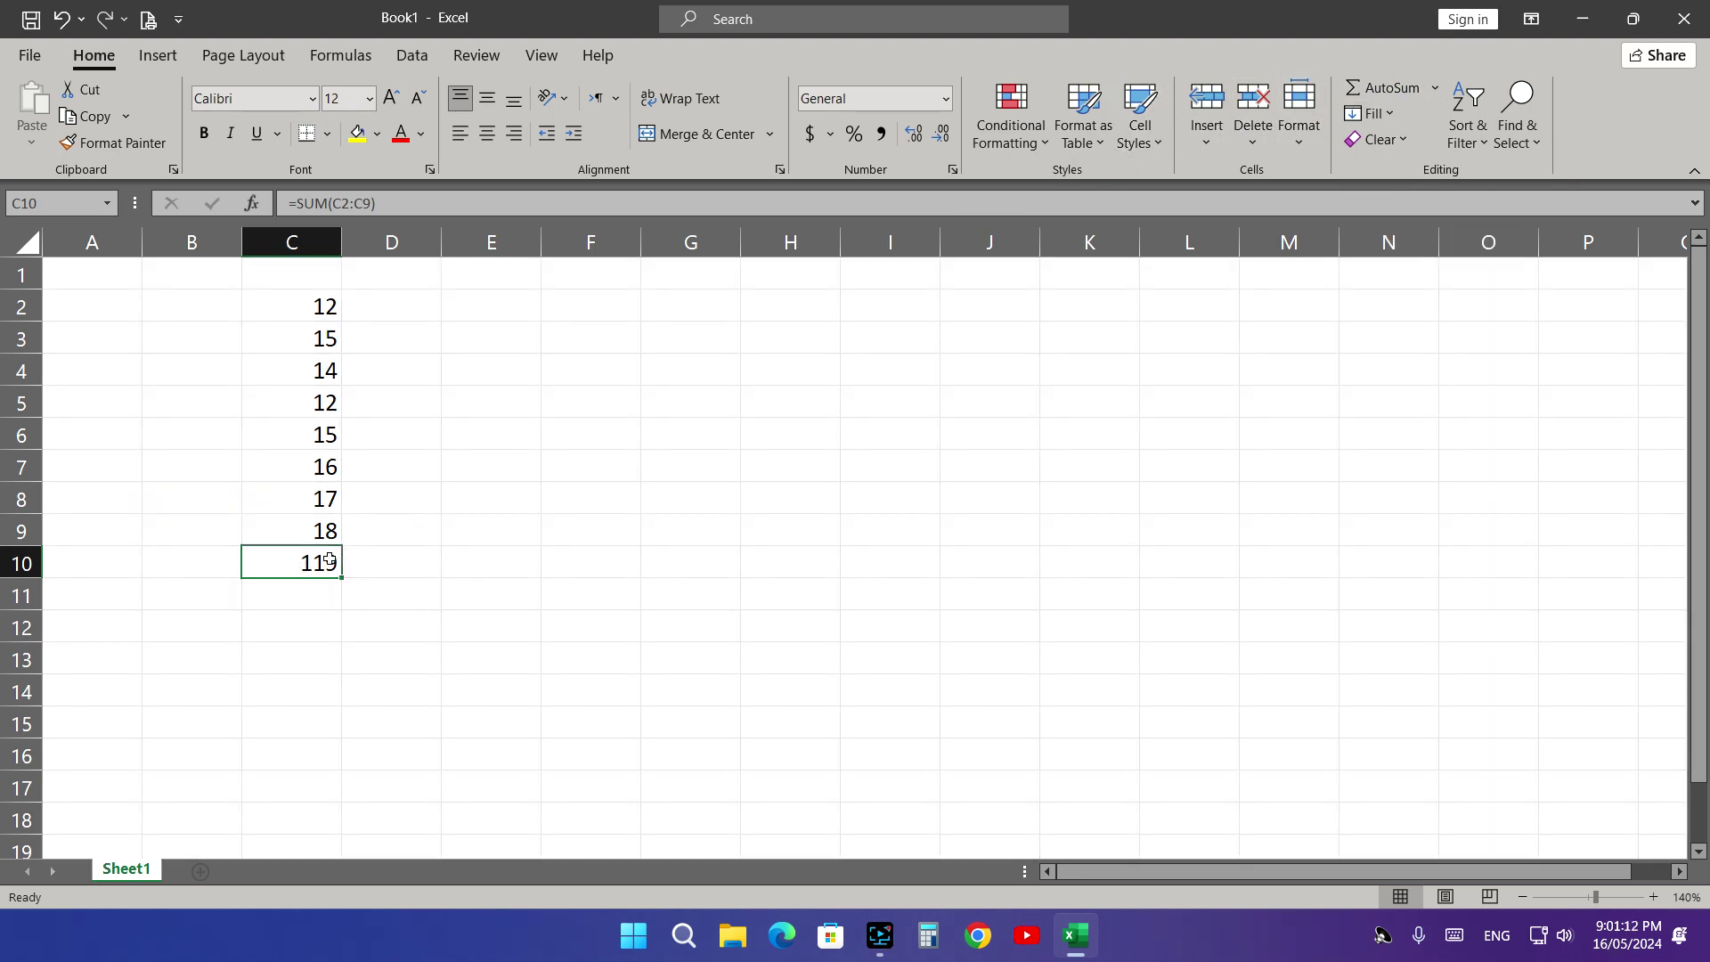
key("Delete")
key("F8")
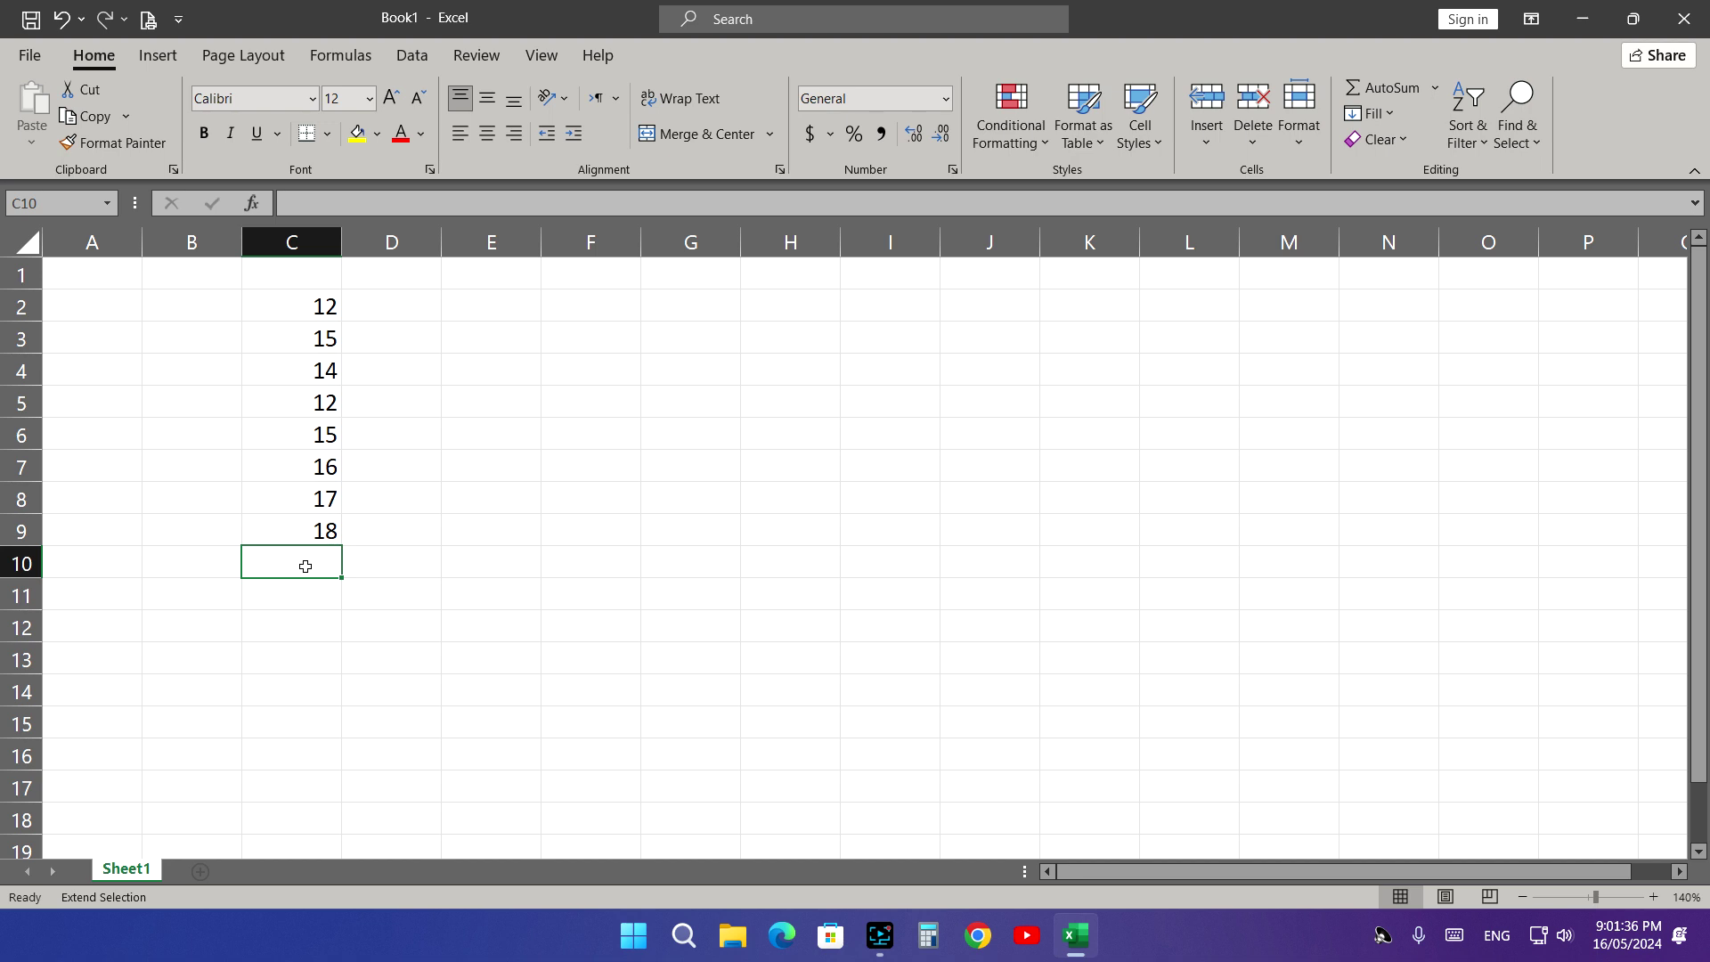
type("=")
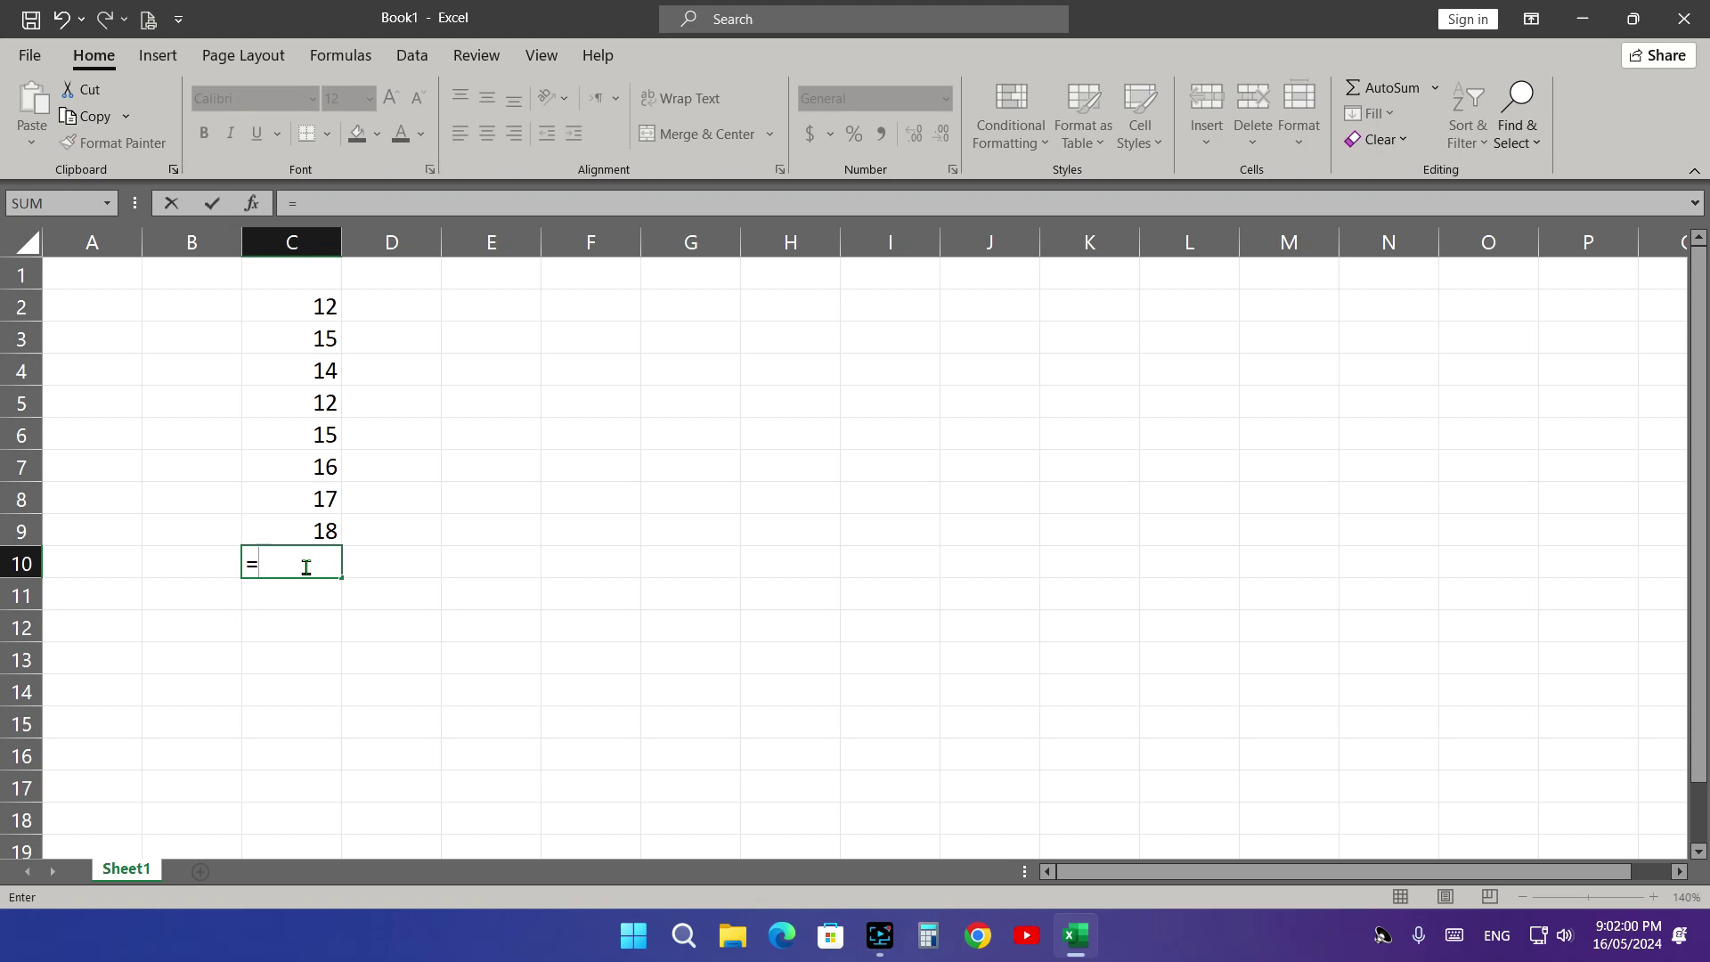
type("SUM")
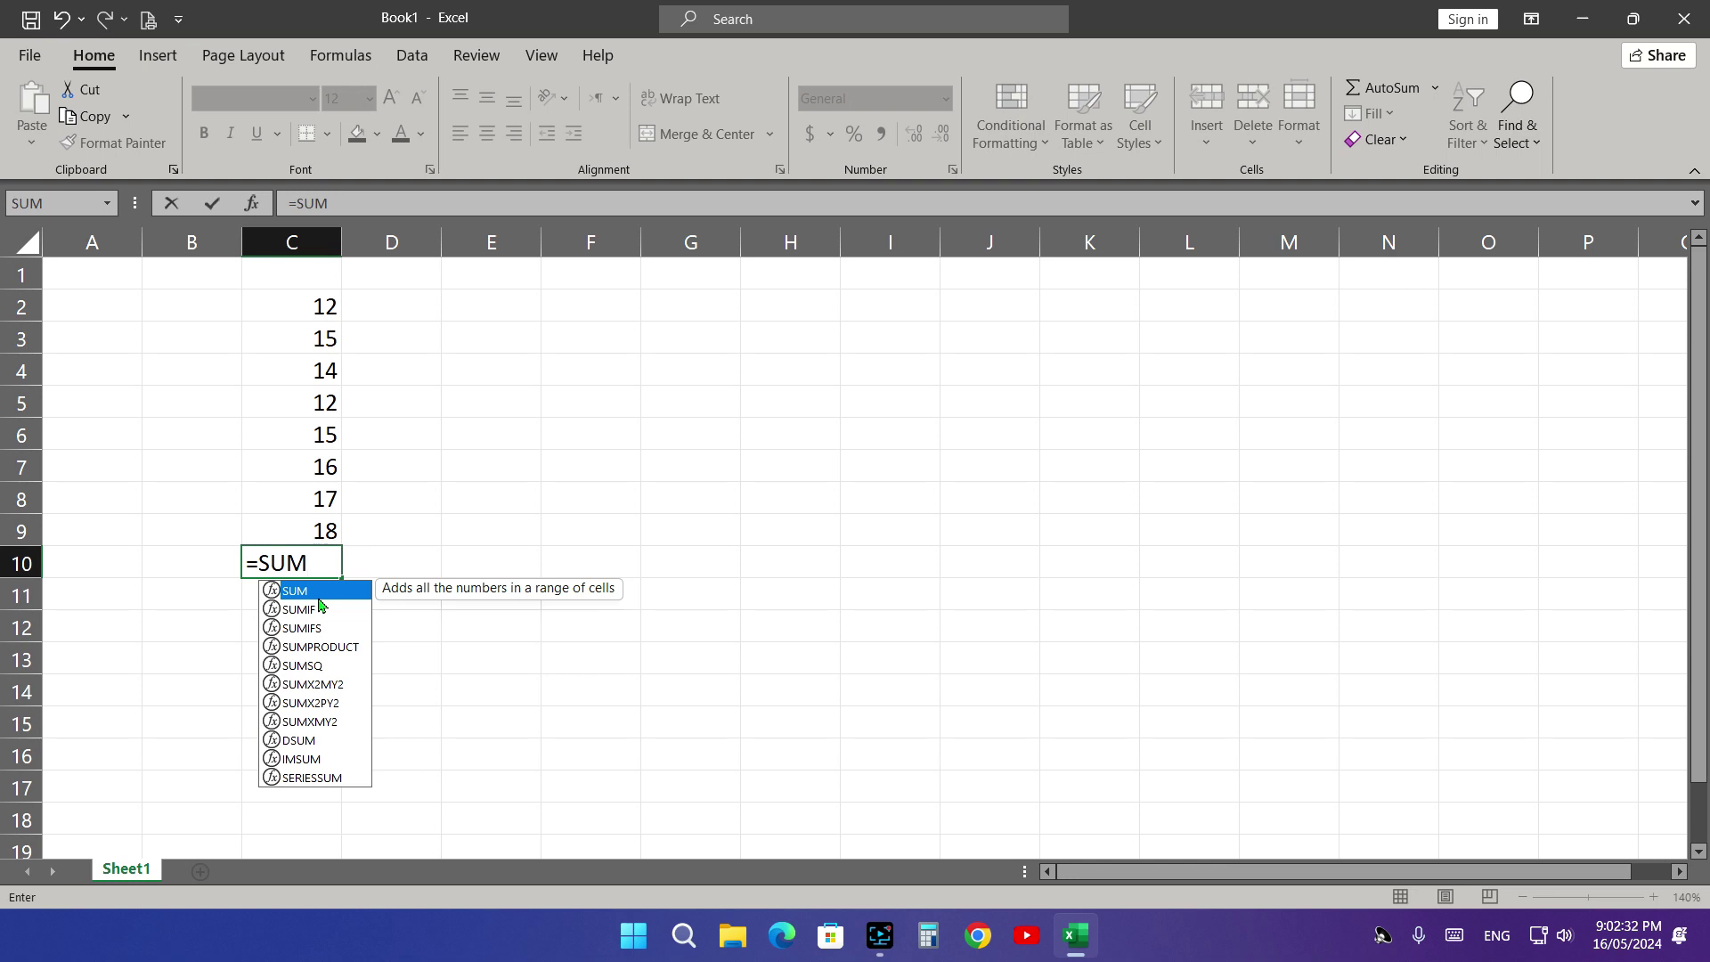
type("(")
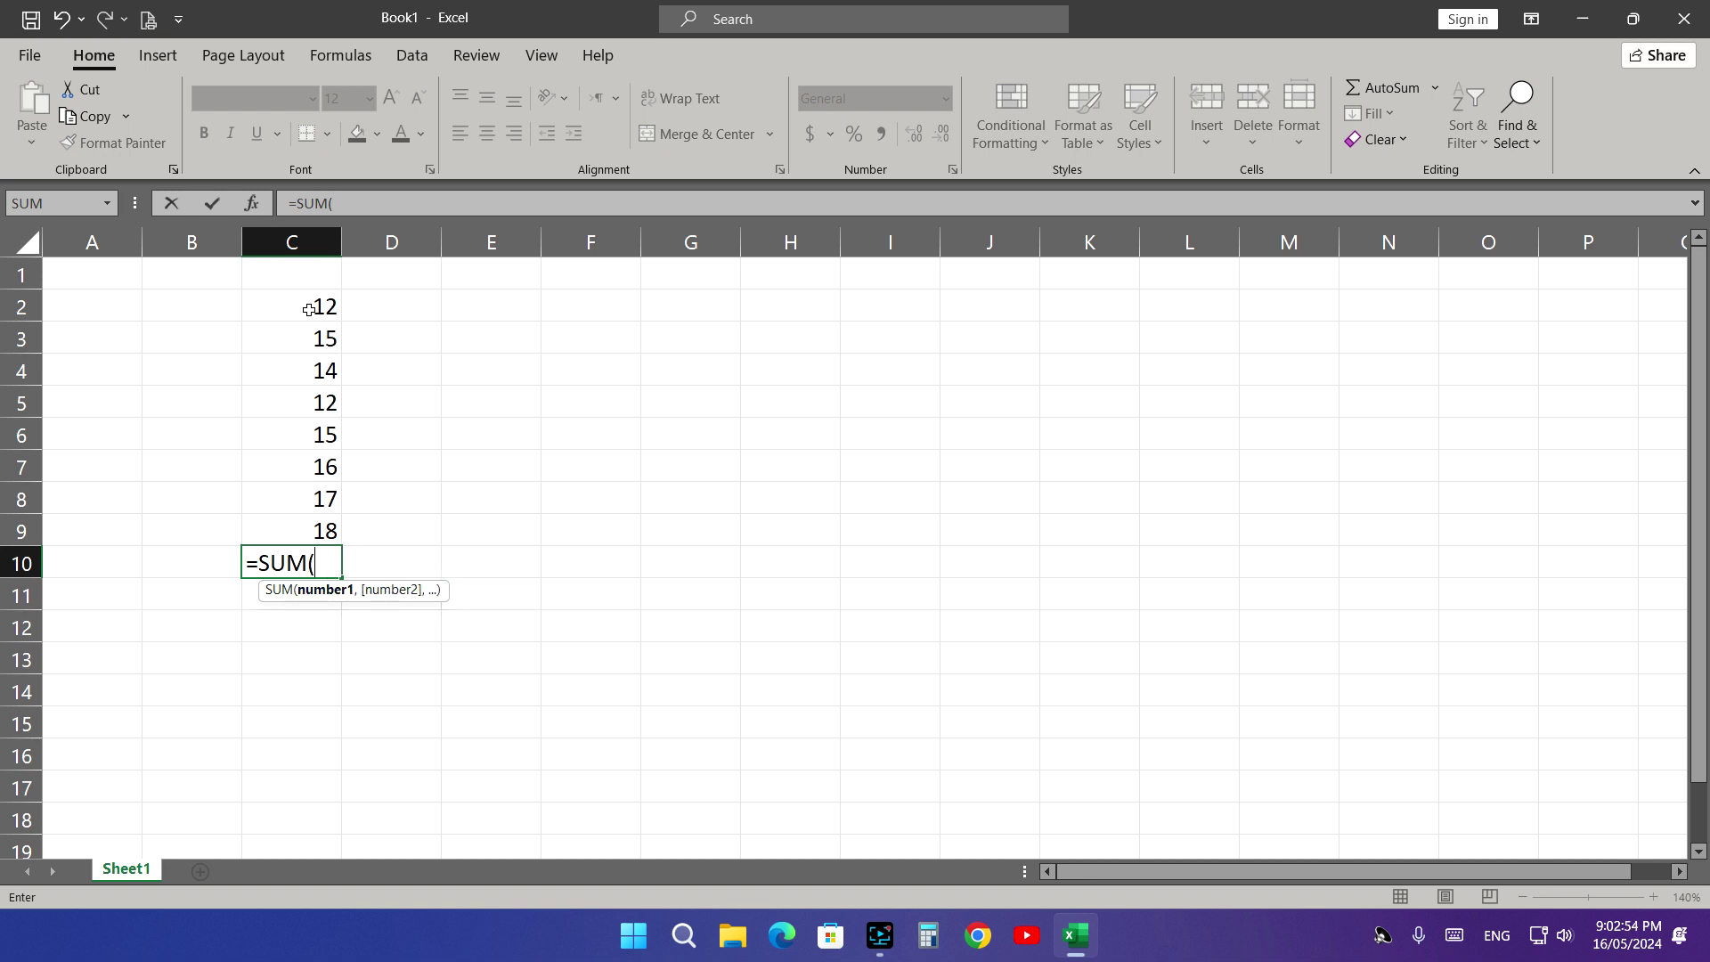
left_click_drag(309, 309, 309, 528)
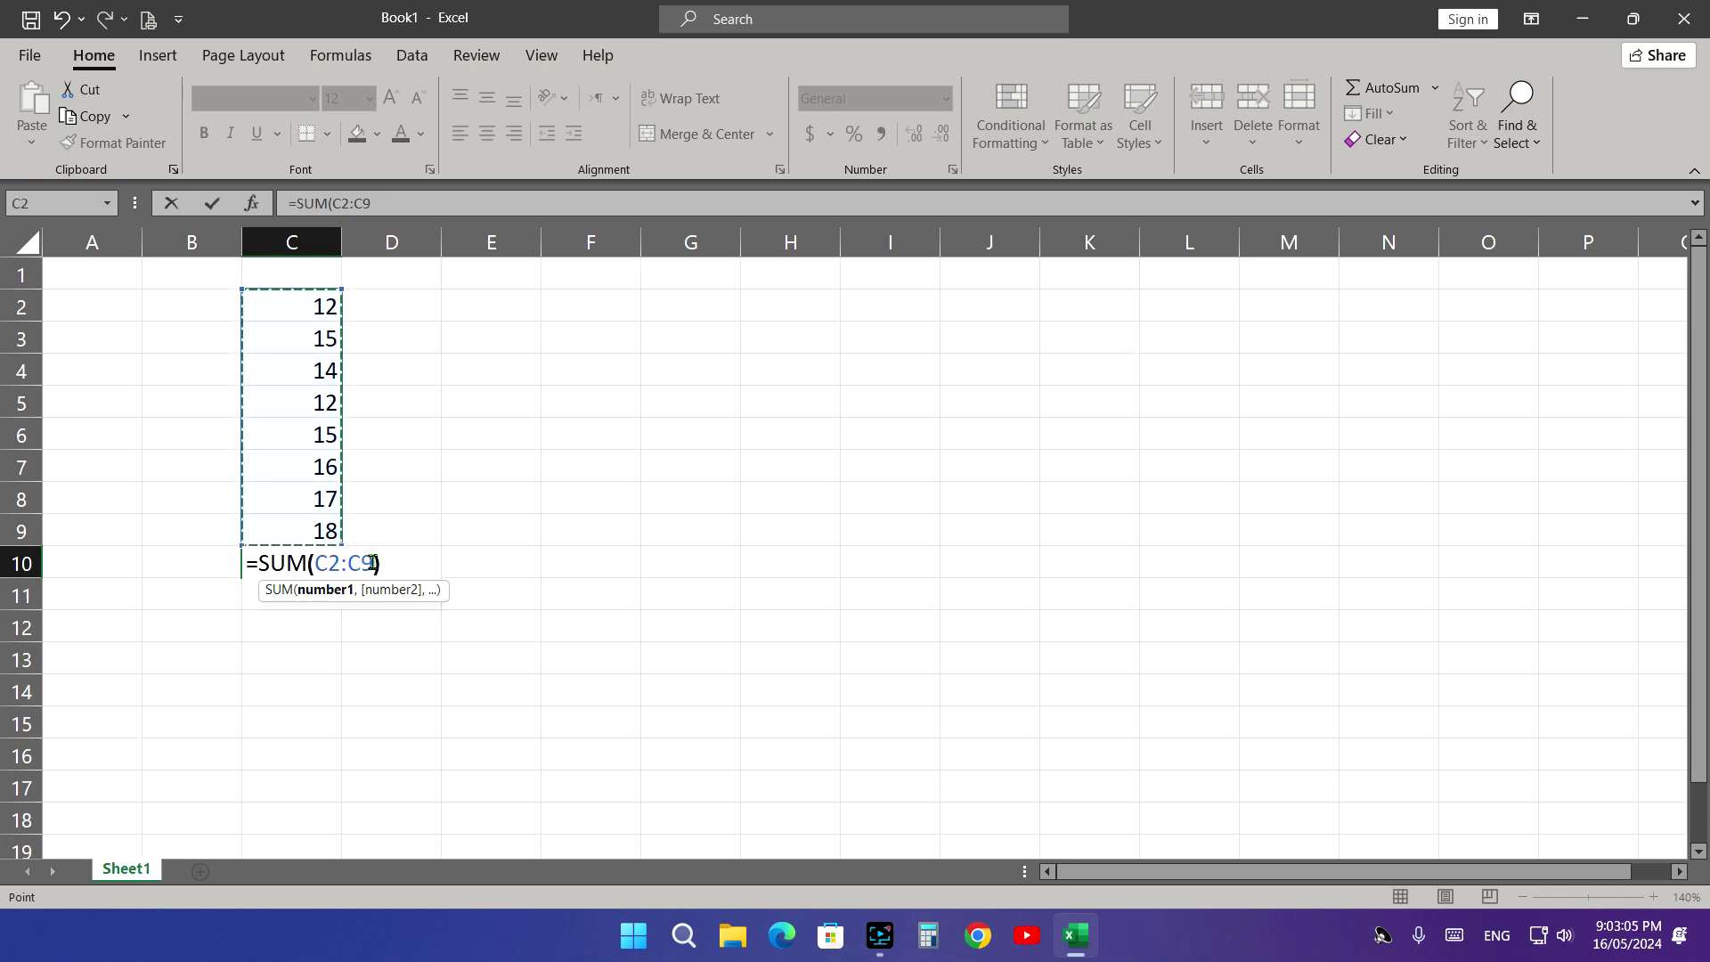
type(")")
key("Return")
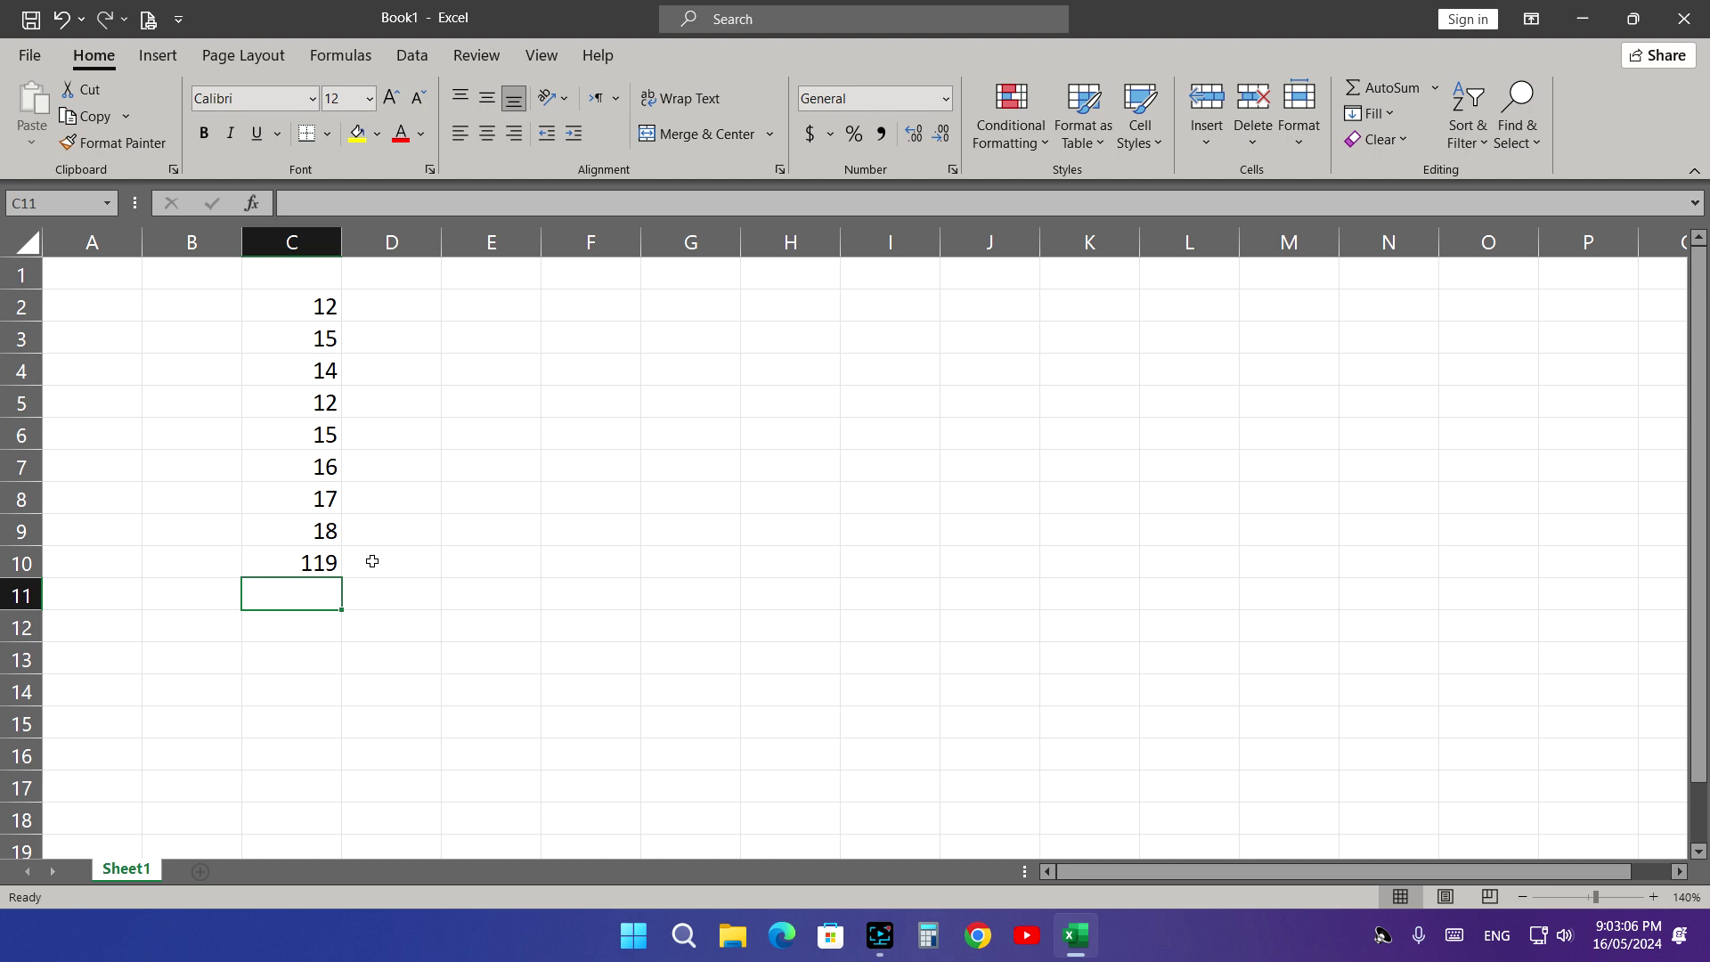
left_click(311, 563)
double_click(306, 563)
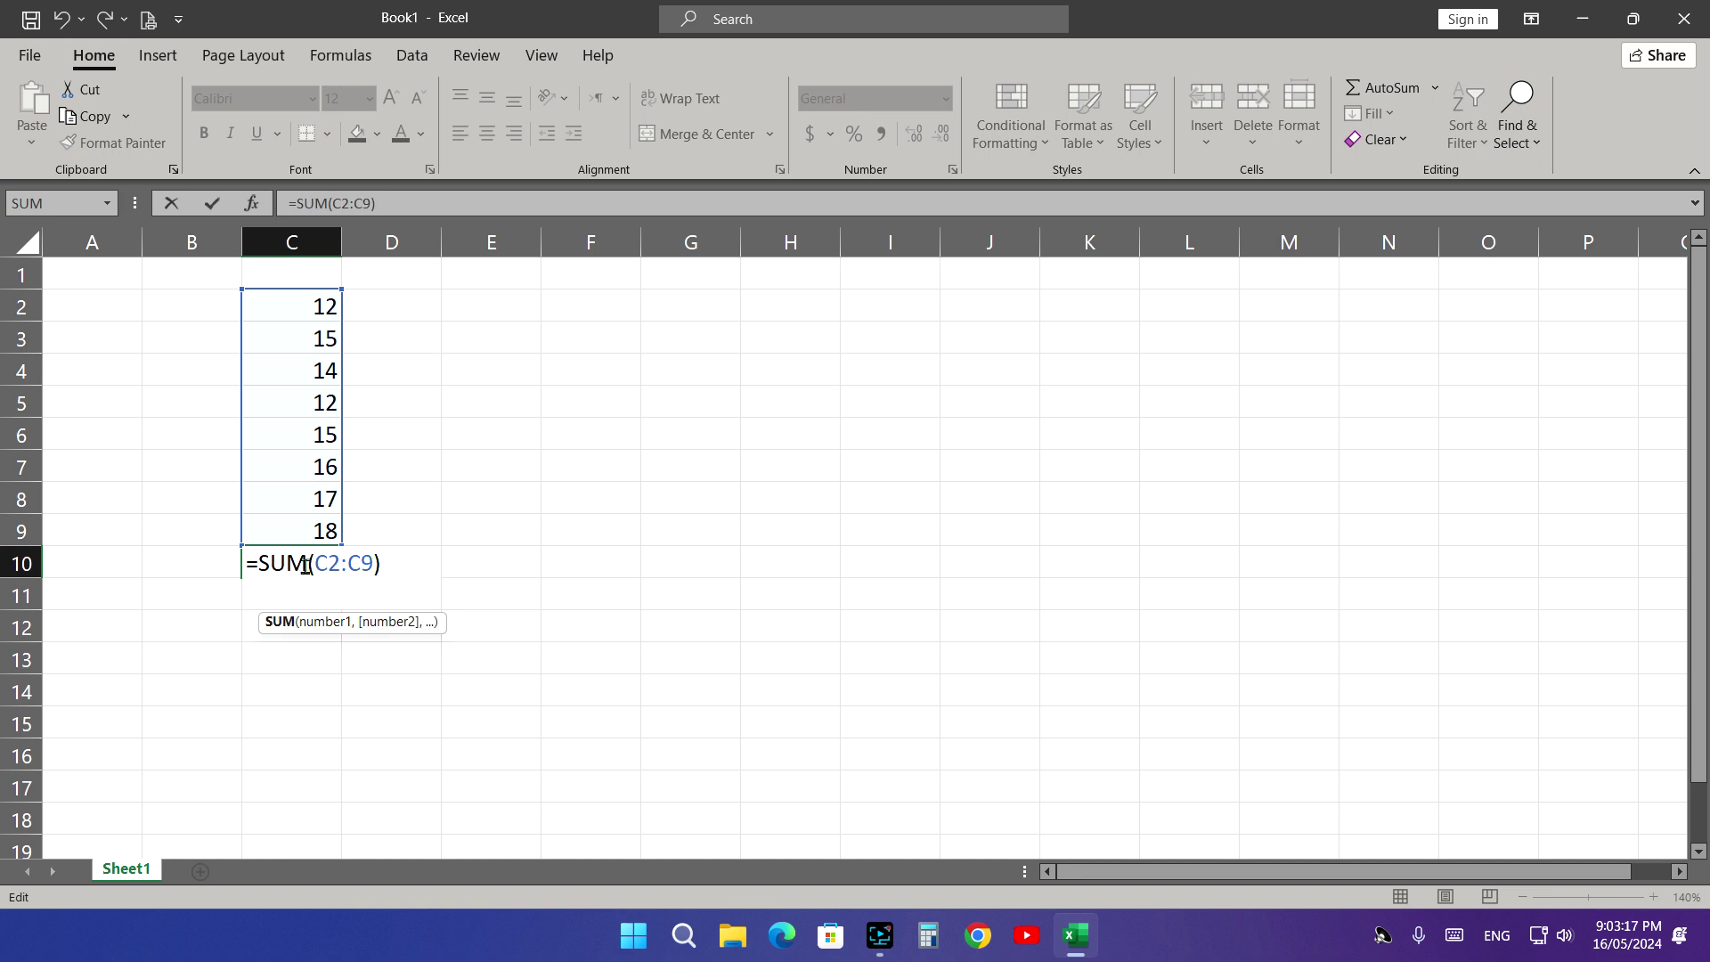
key("ctrl+Return")
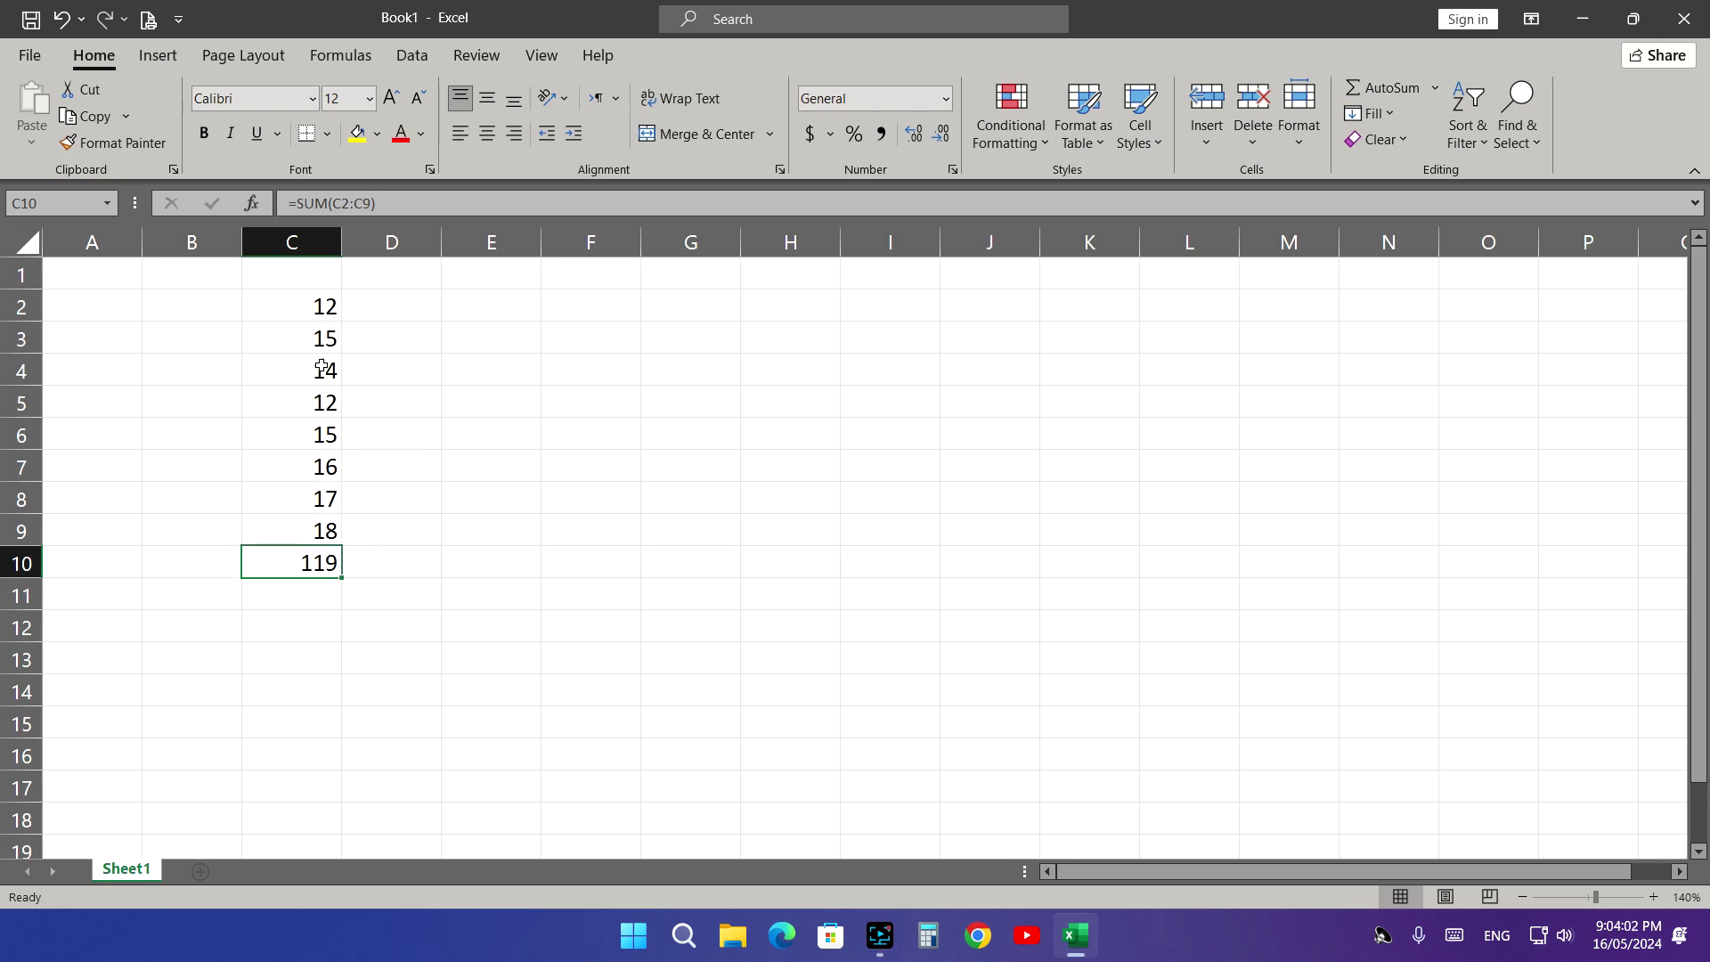
left_click(790, 563)
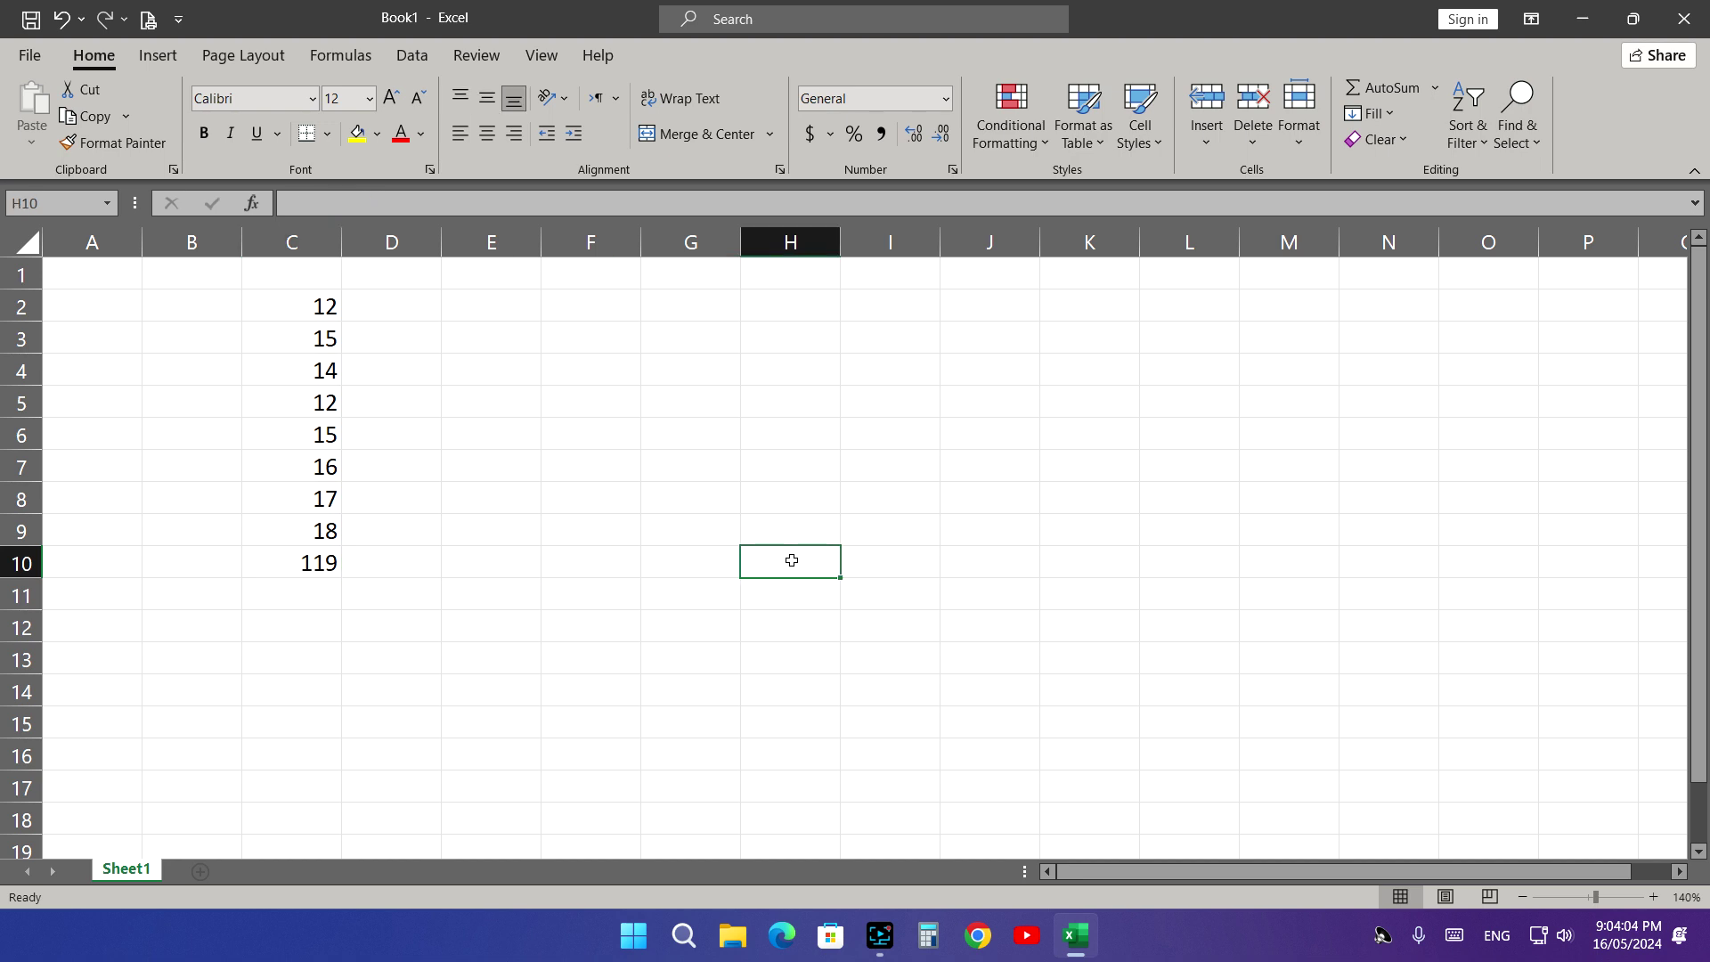
left_click(1392, 89)
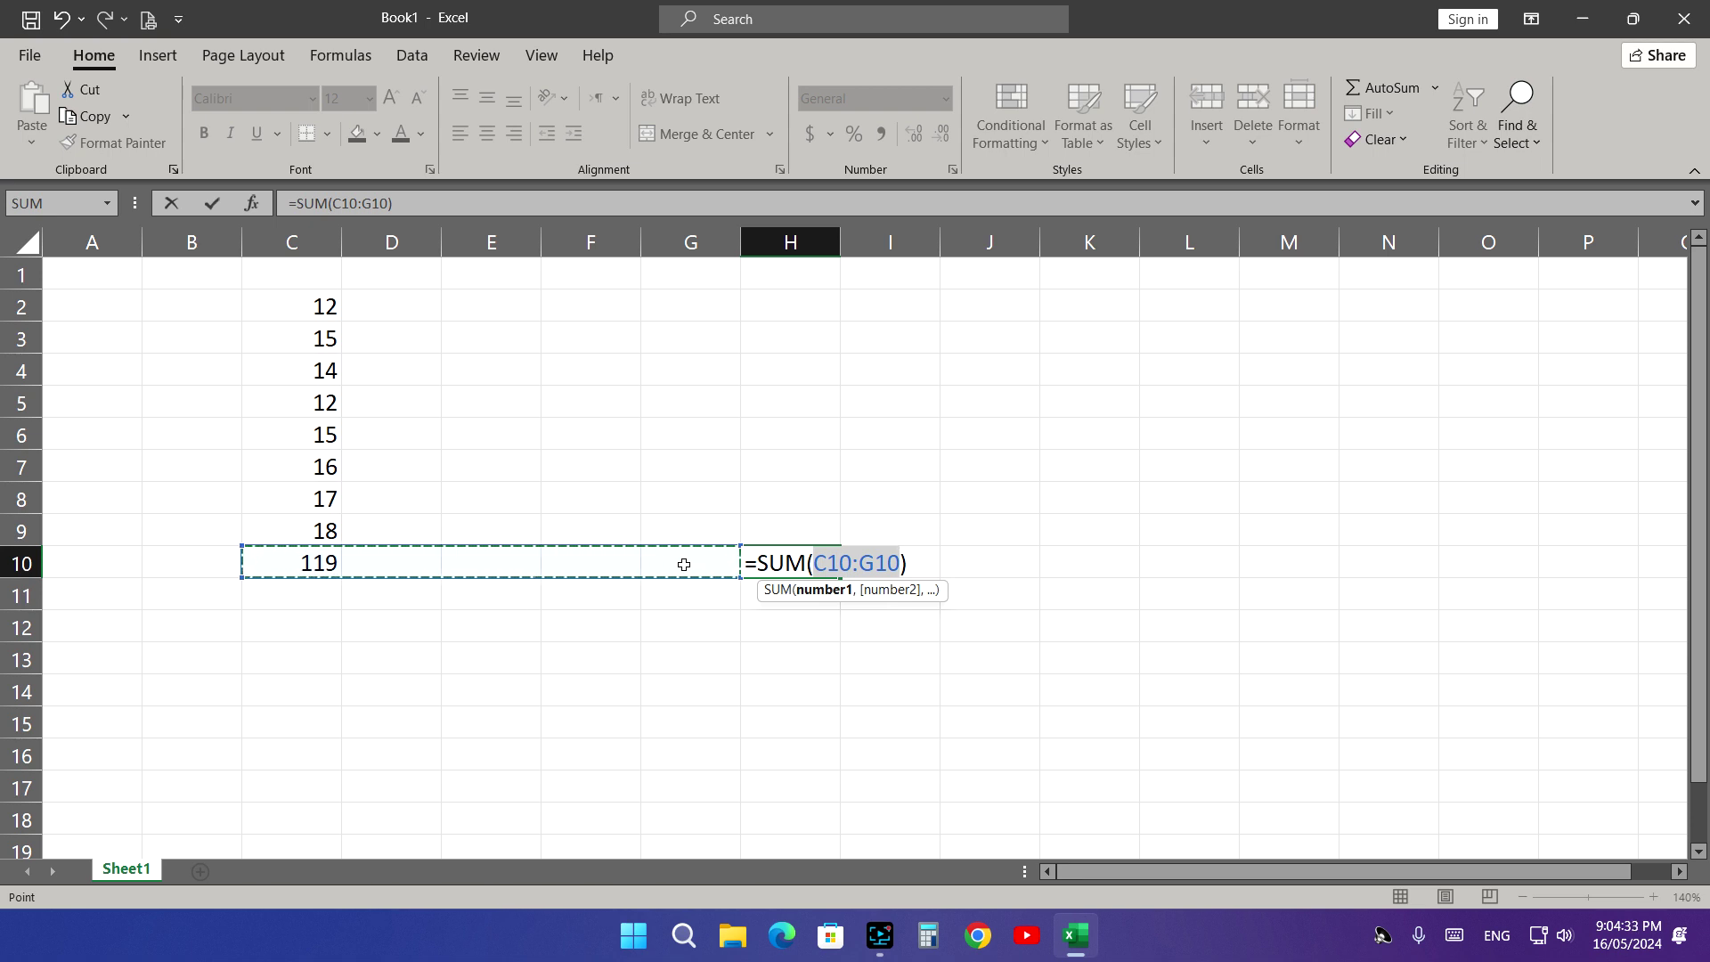
key("Escape")
- Use AutoSum in cell H13 to total the range C2:C9
left_click(795, 664)
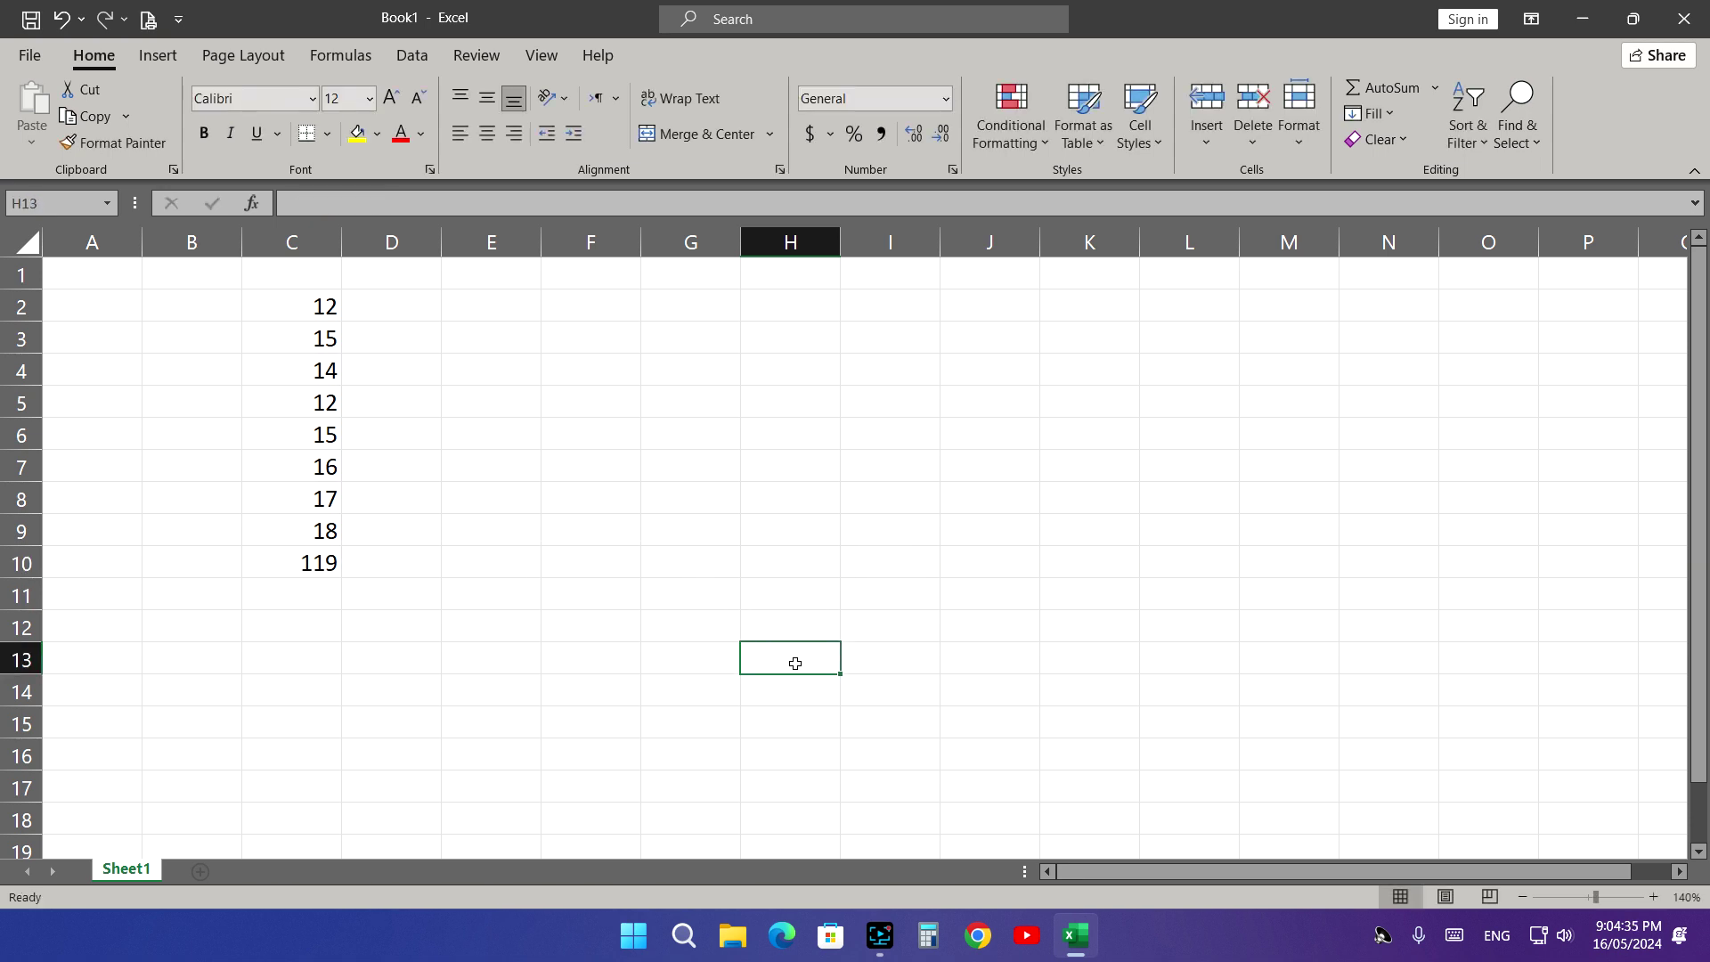
left_click(1384, 89)
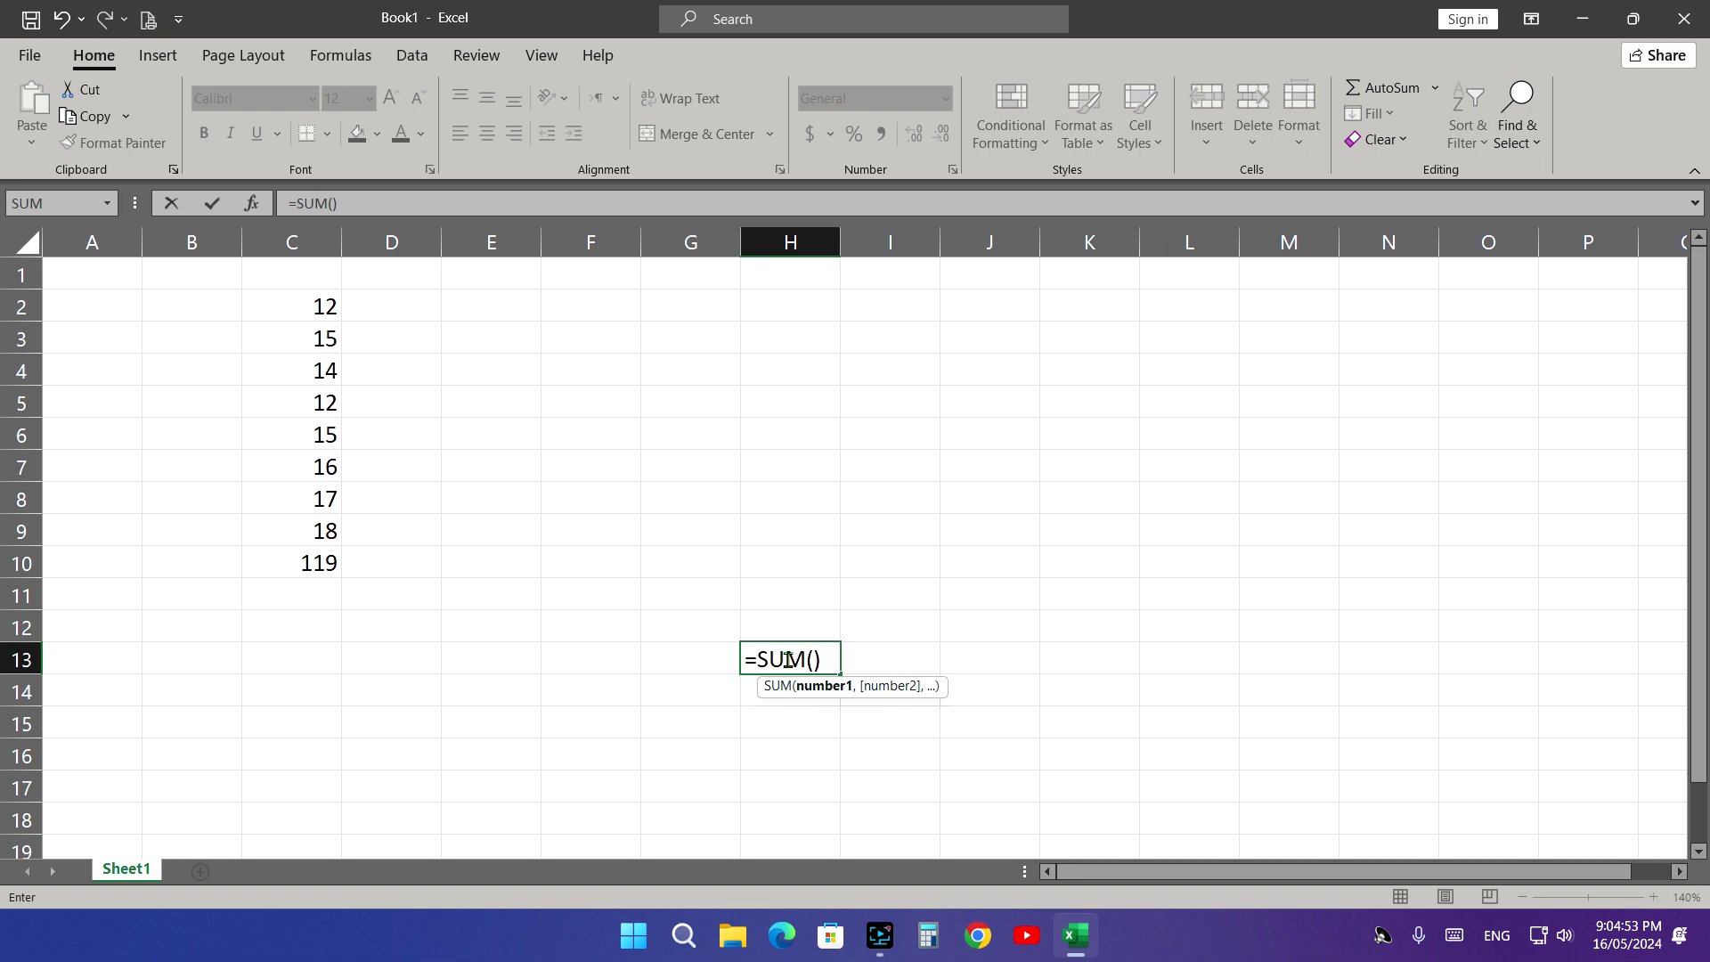
left_click_drag(322, 308, 314, 531)
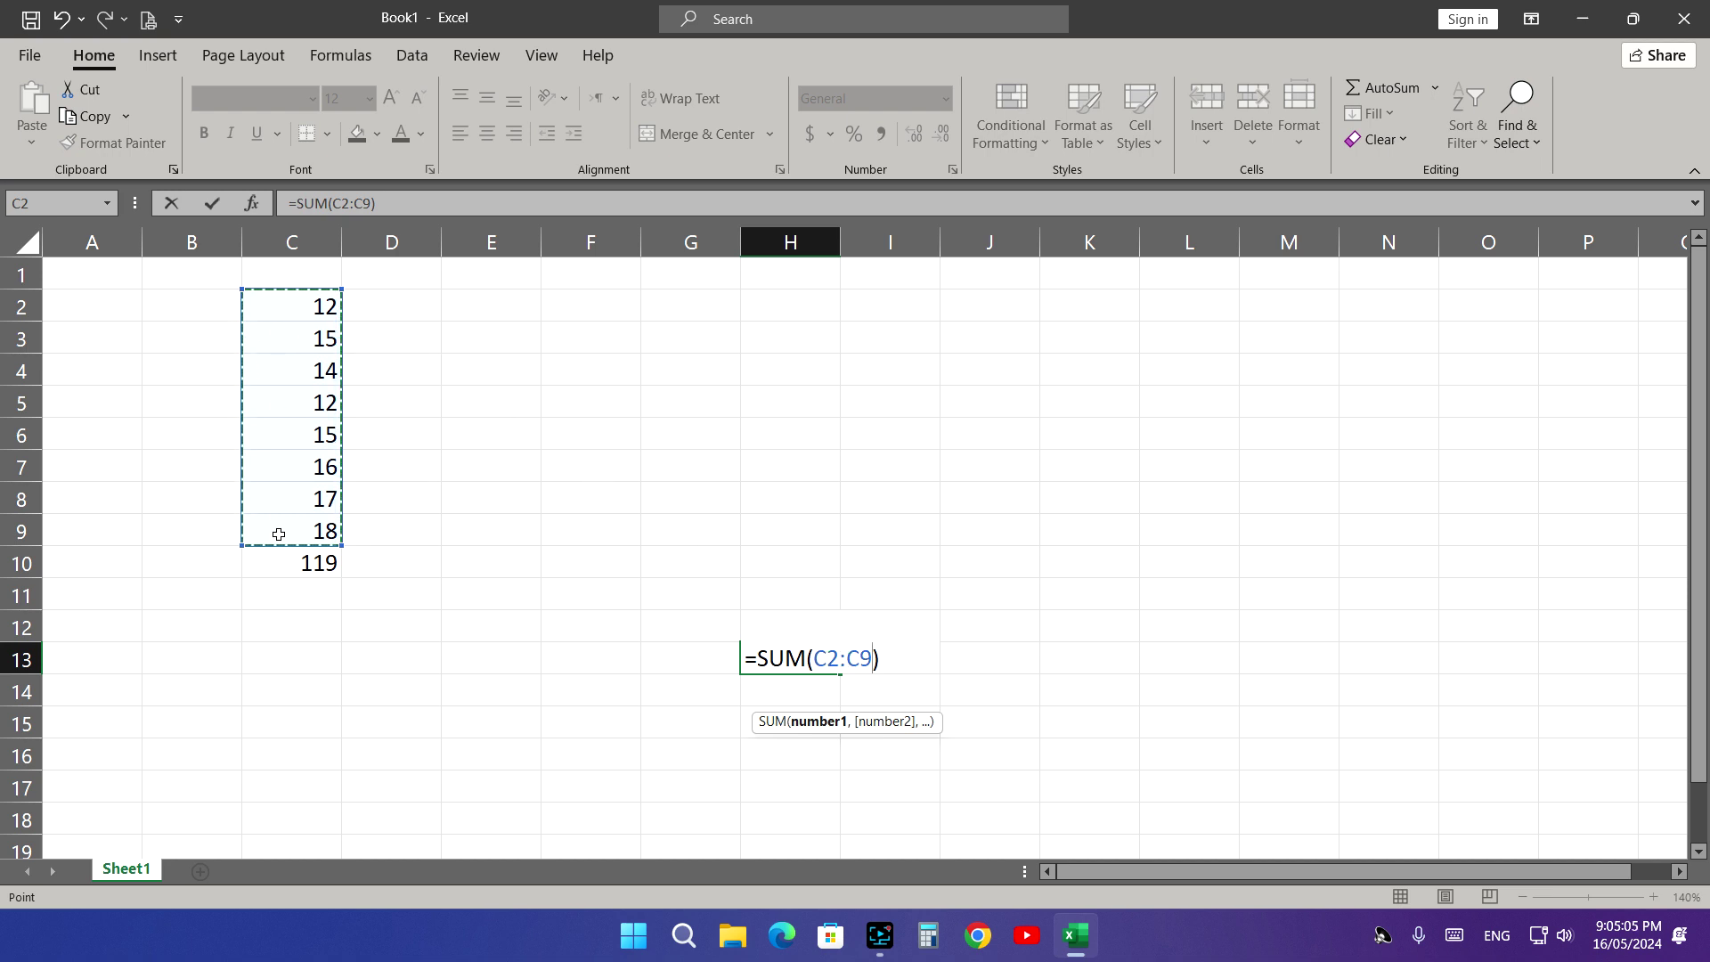
key("Return")
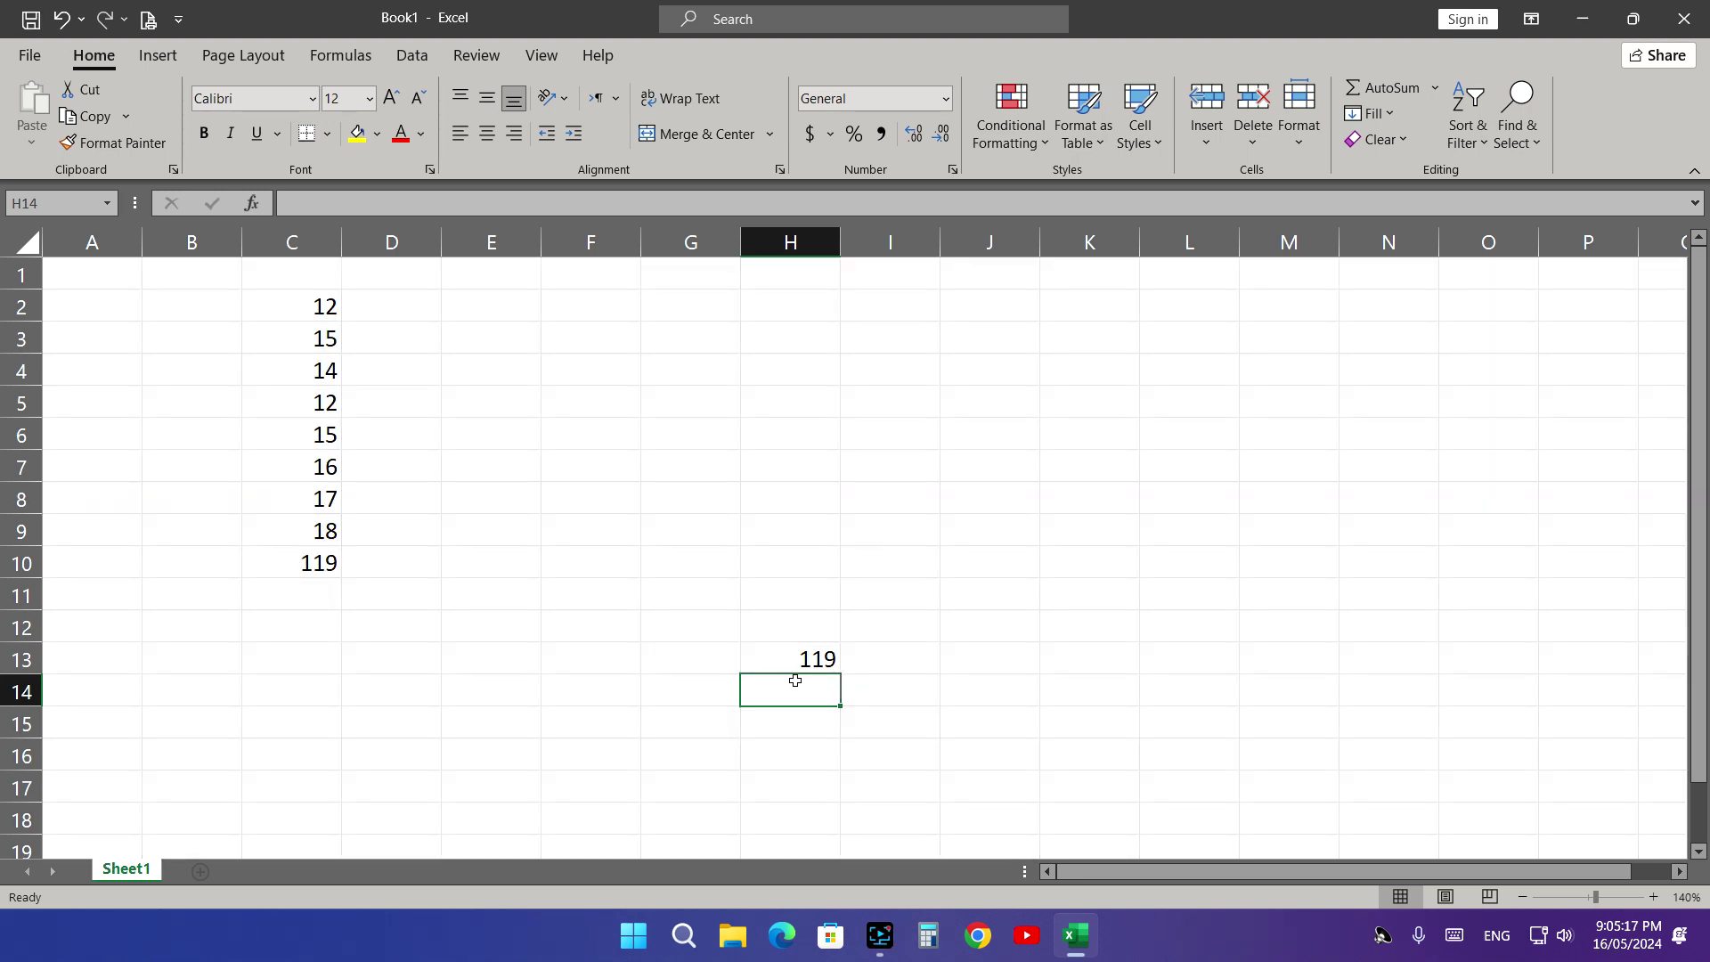
- Enter the formula =SUM(C2,C4,C6,C8) in cell H15 to add only those separate cells
left_click(747, 723)
type("=SUM(")
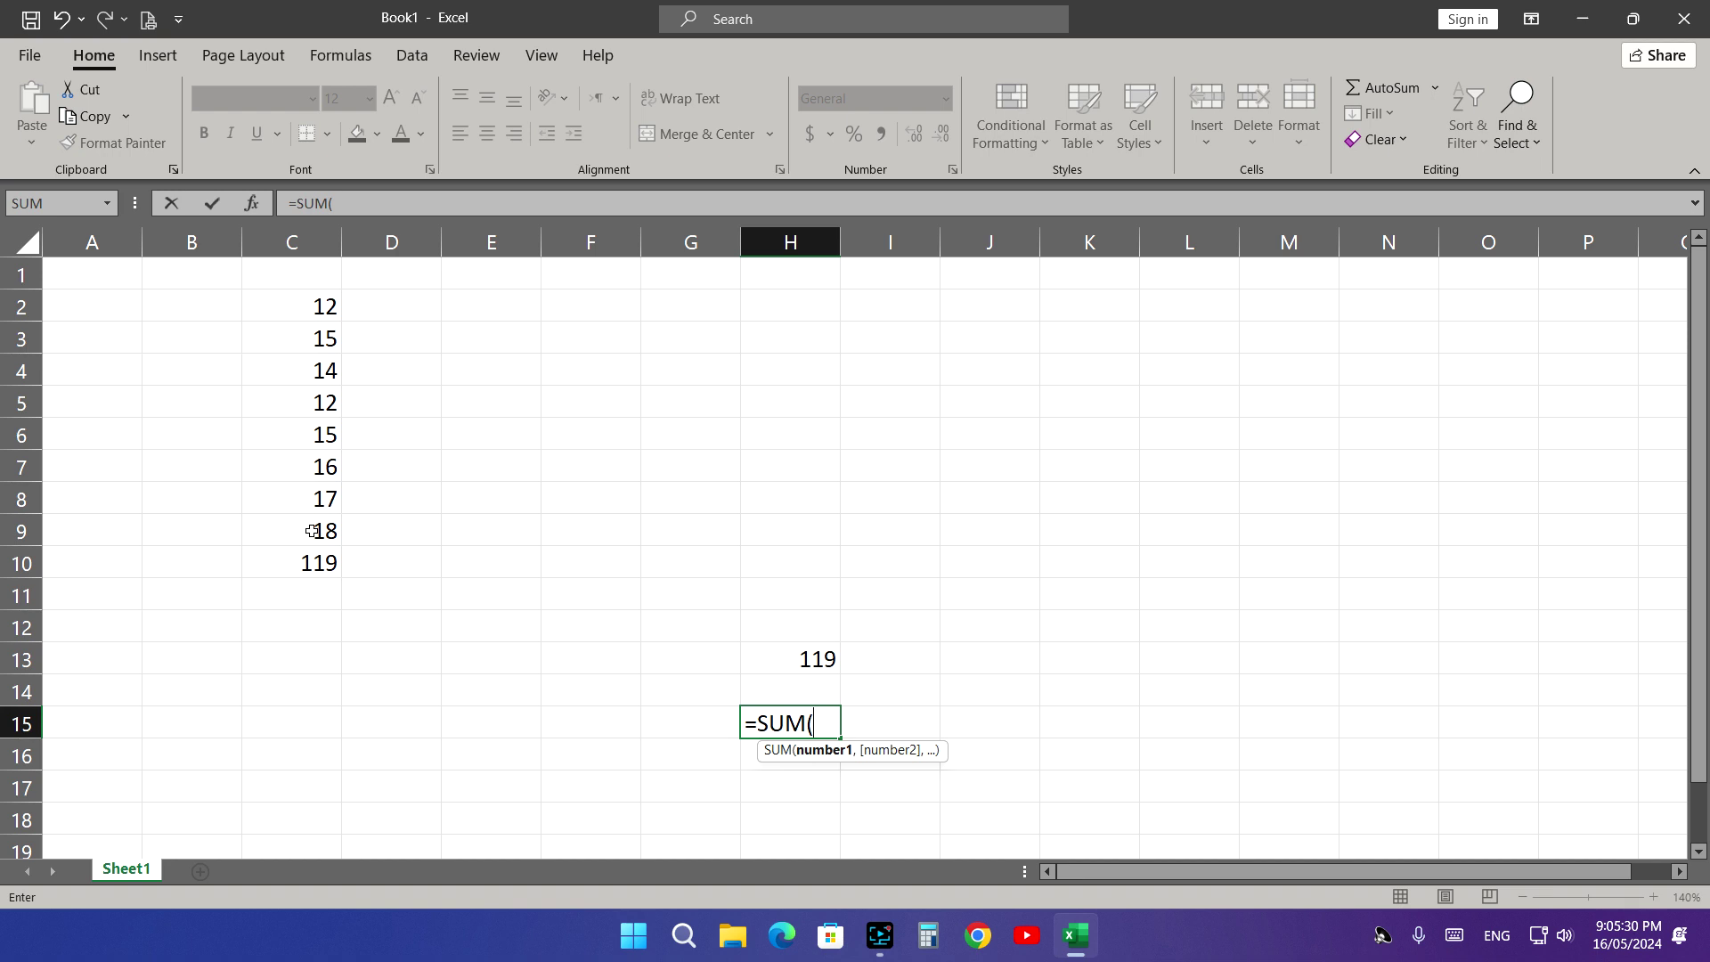
left_click(303, 300)
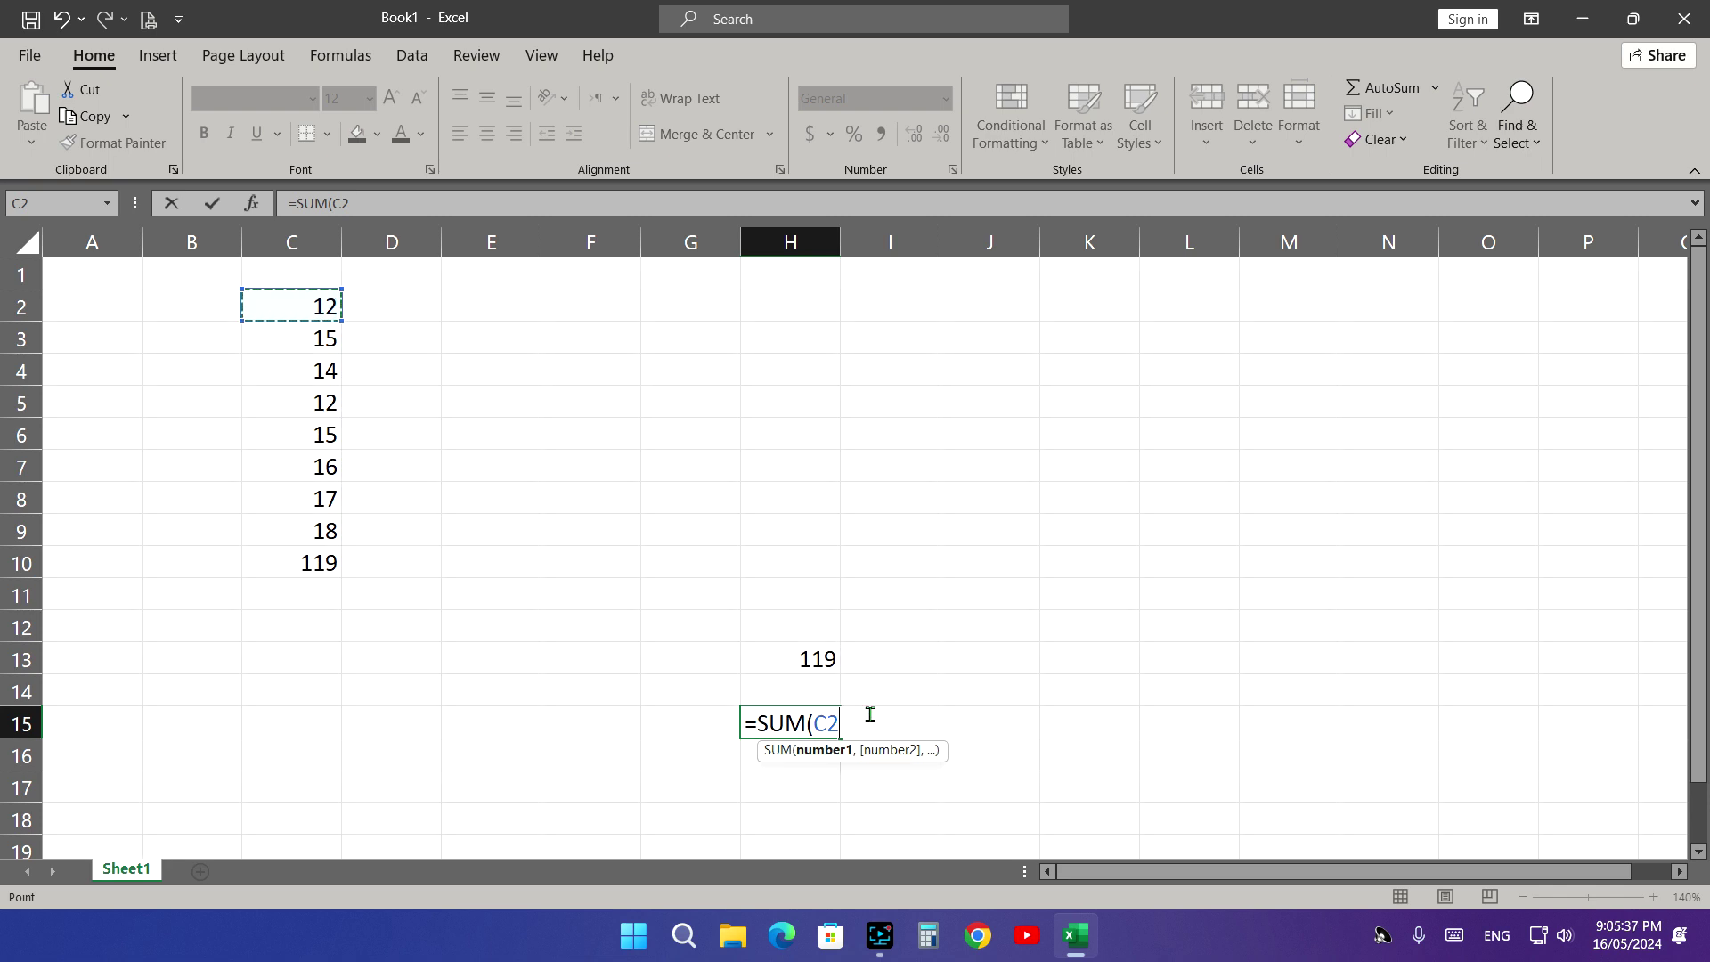
type(",")
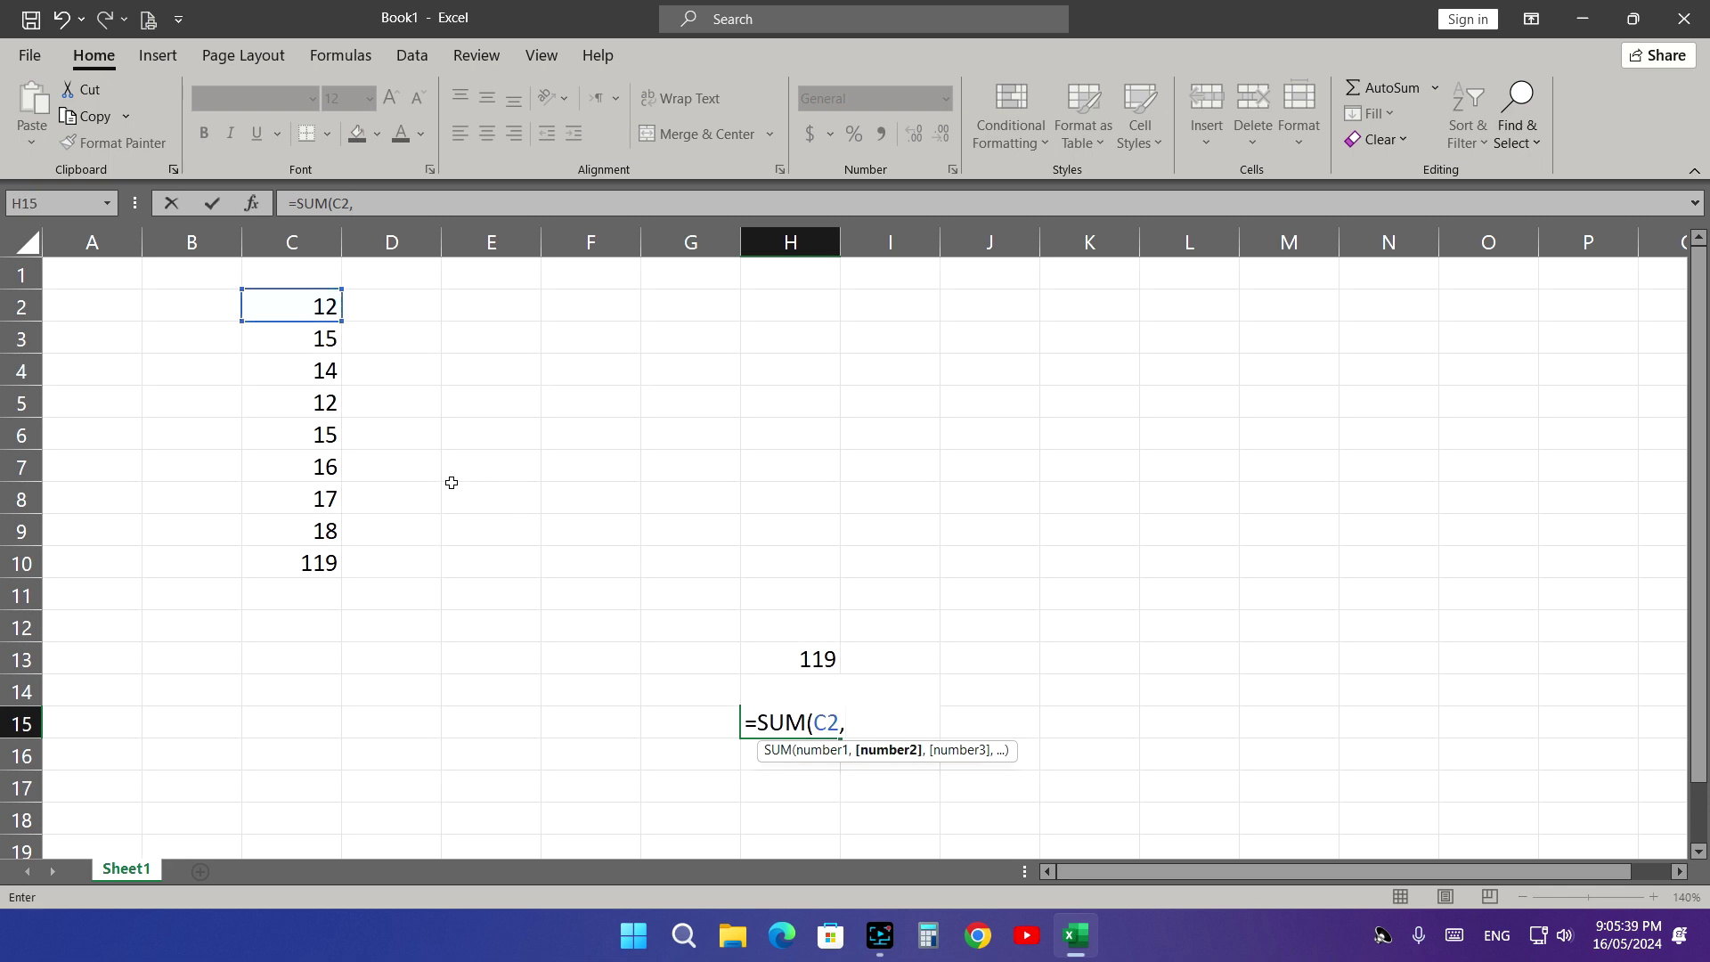
left_click(306, 369)
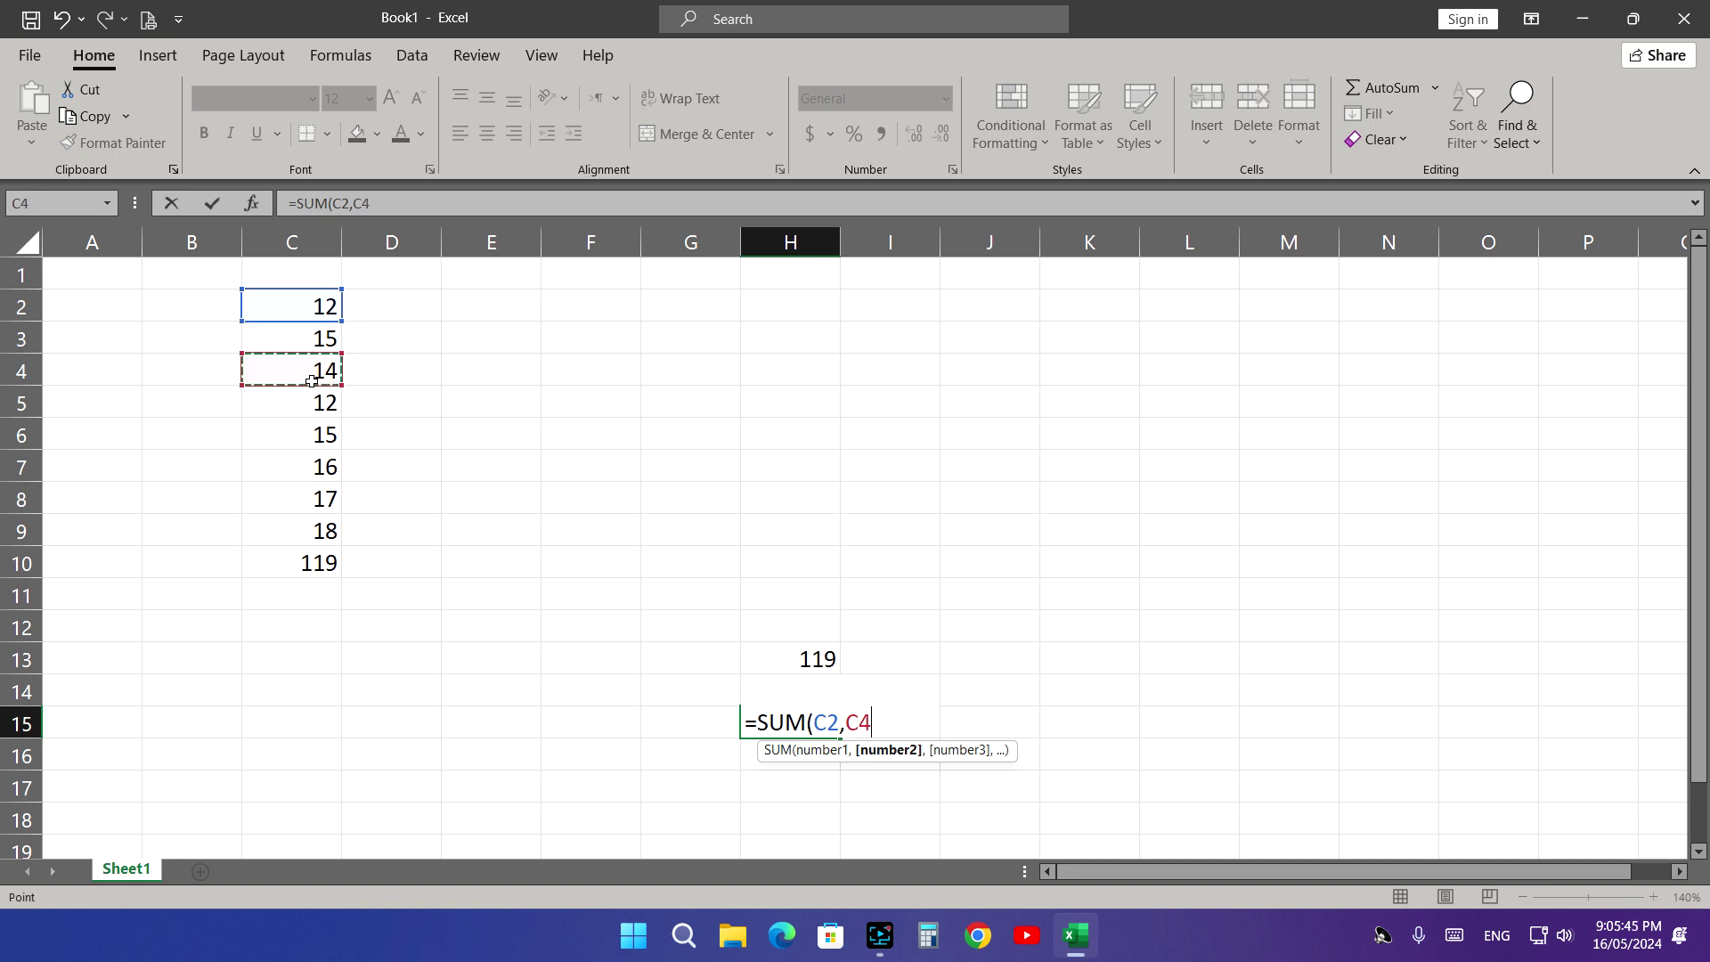
type(",")
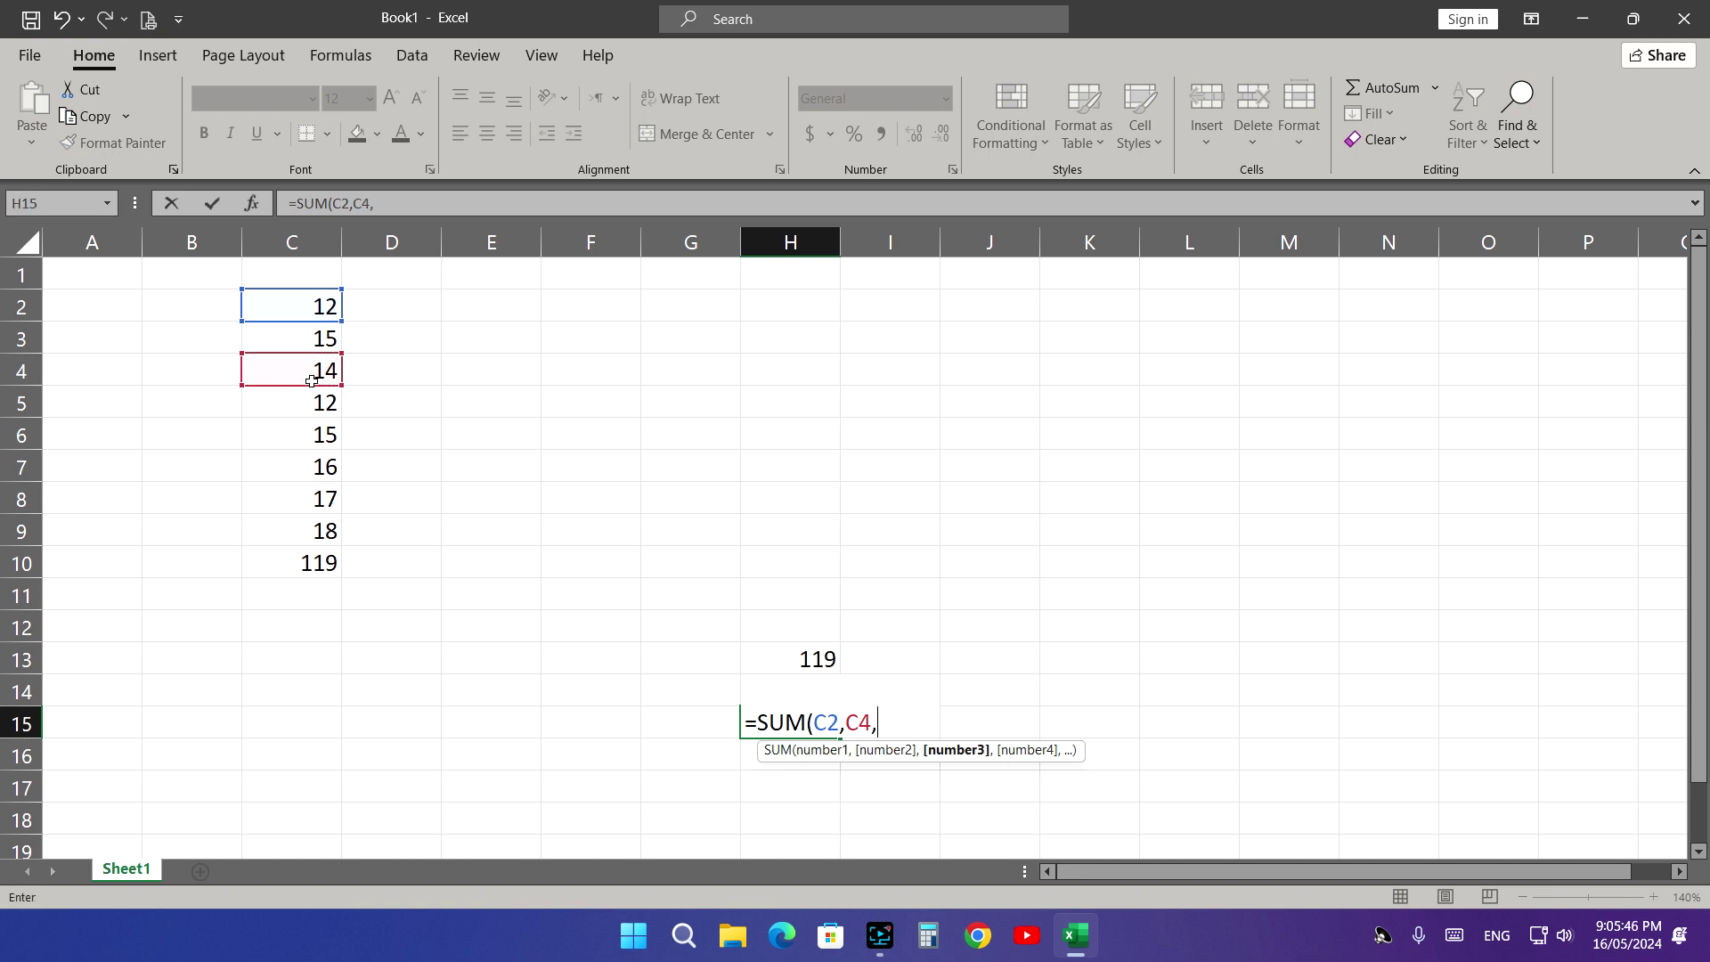
left_click(311, 437)
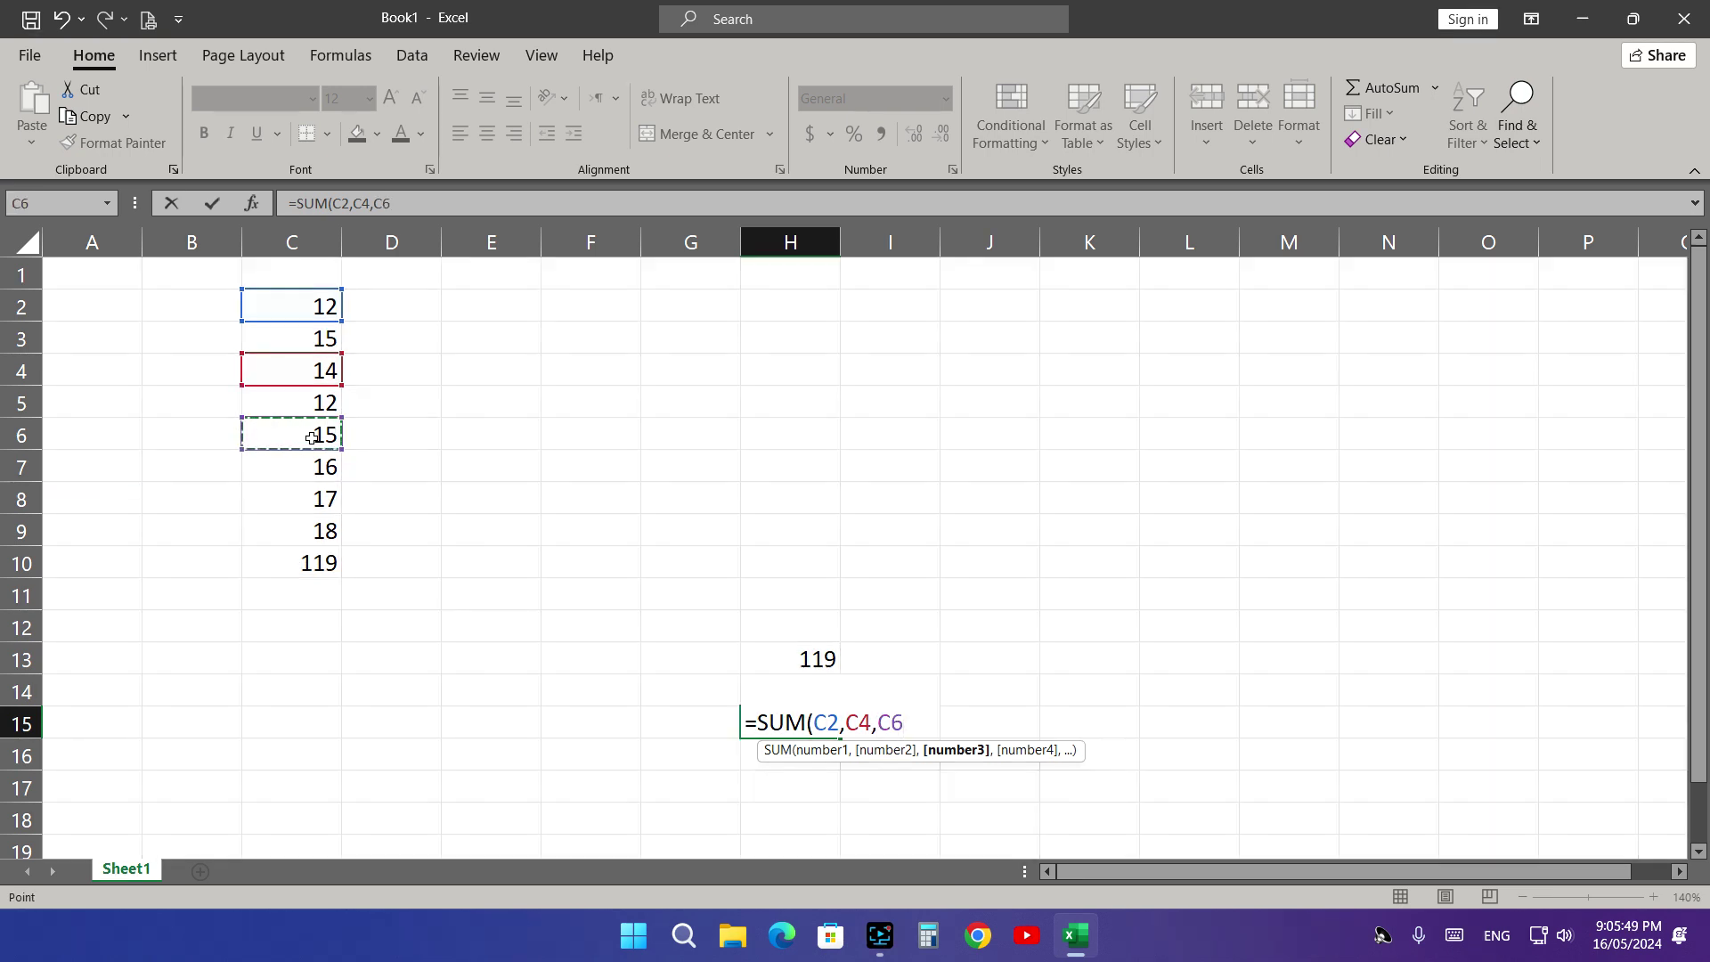
type(",")
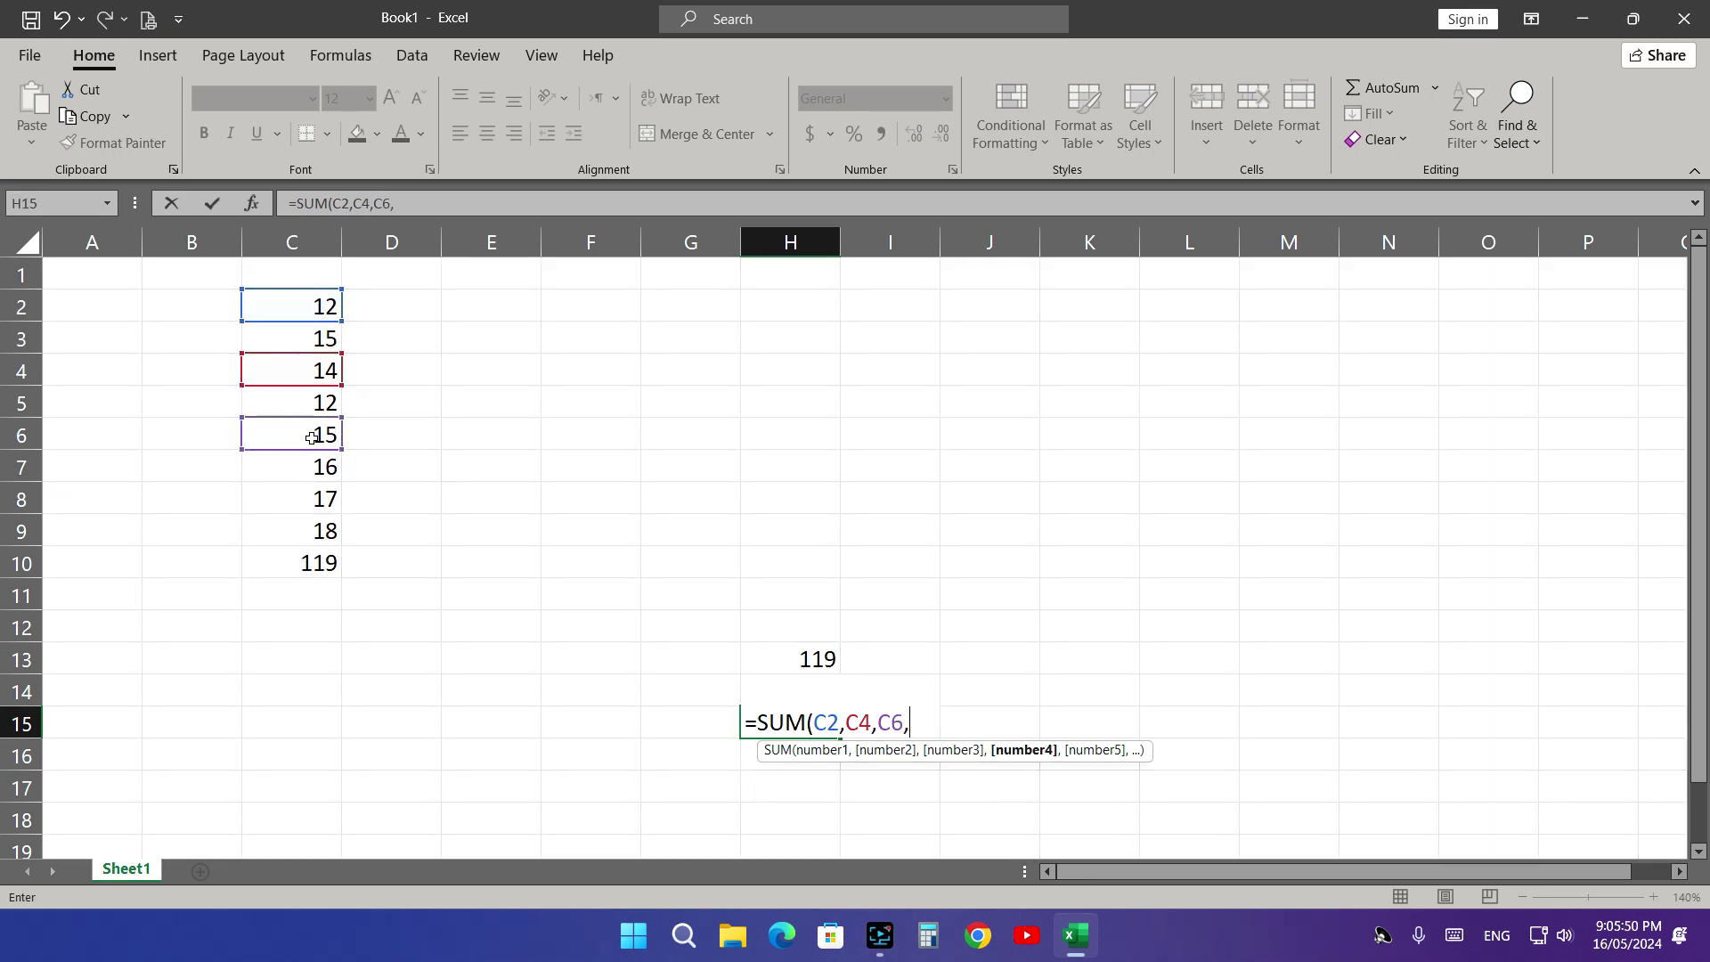
left_click(310, 502)
left_click(977, 719)
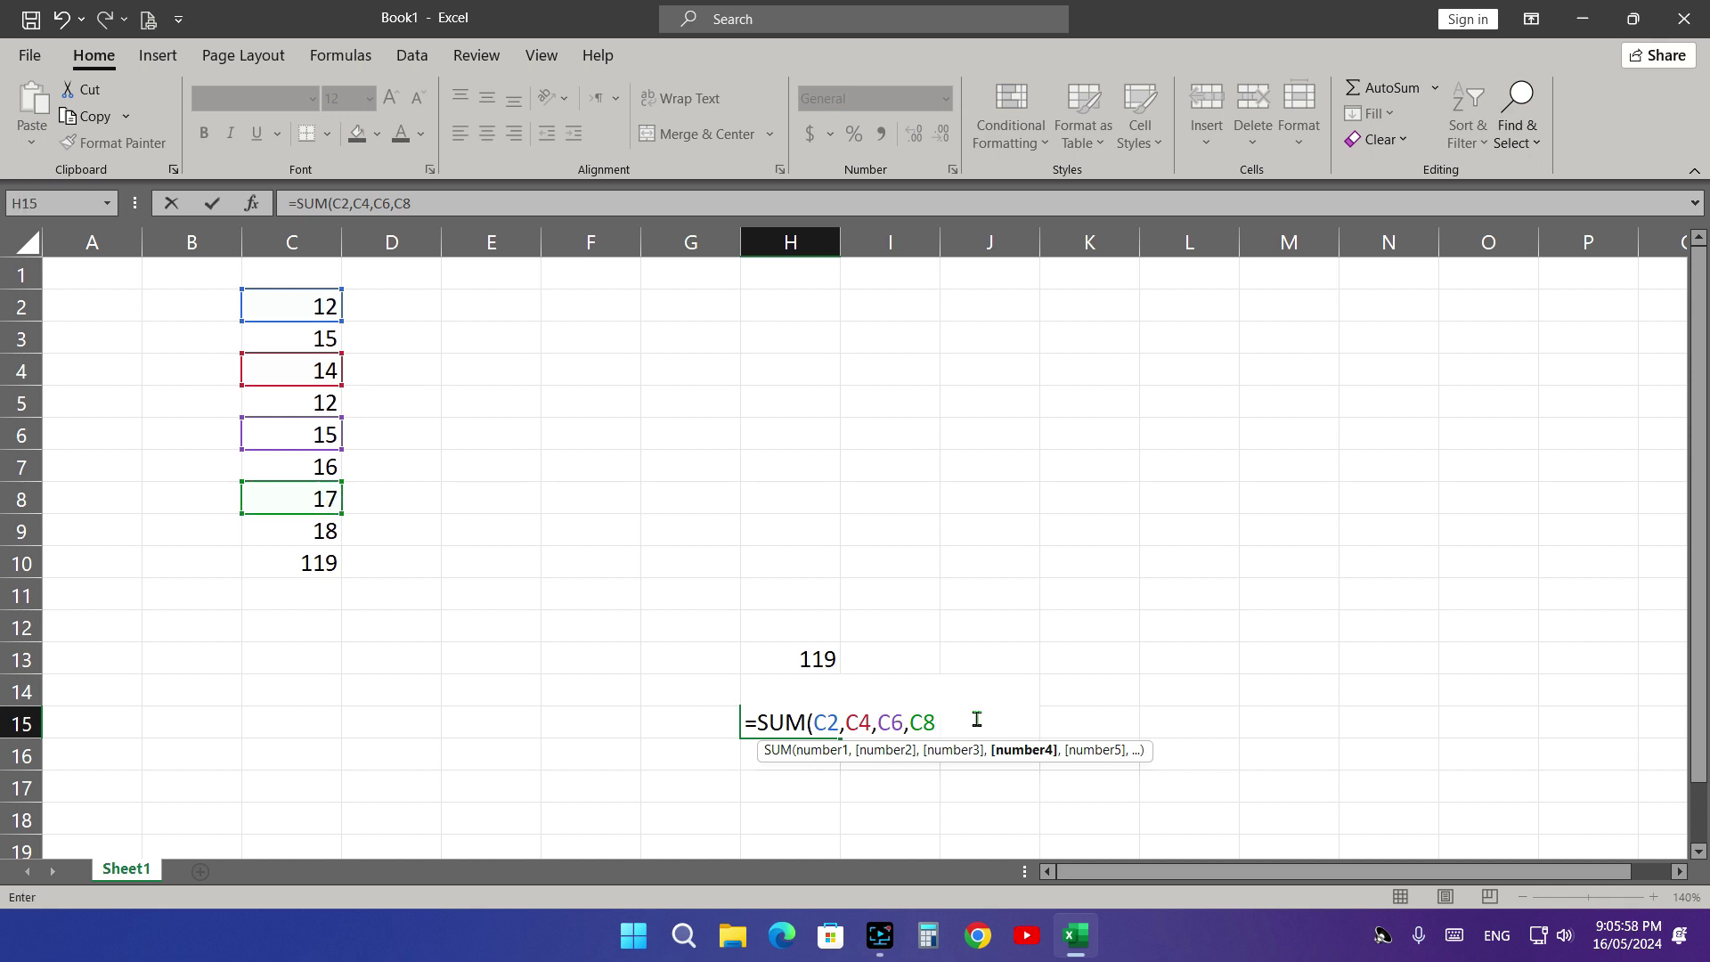
type(")")
key("Return")
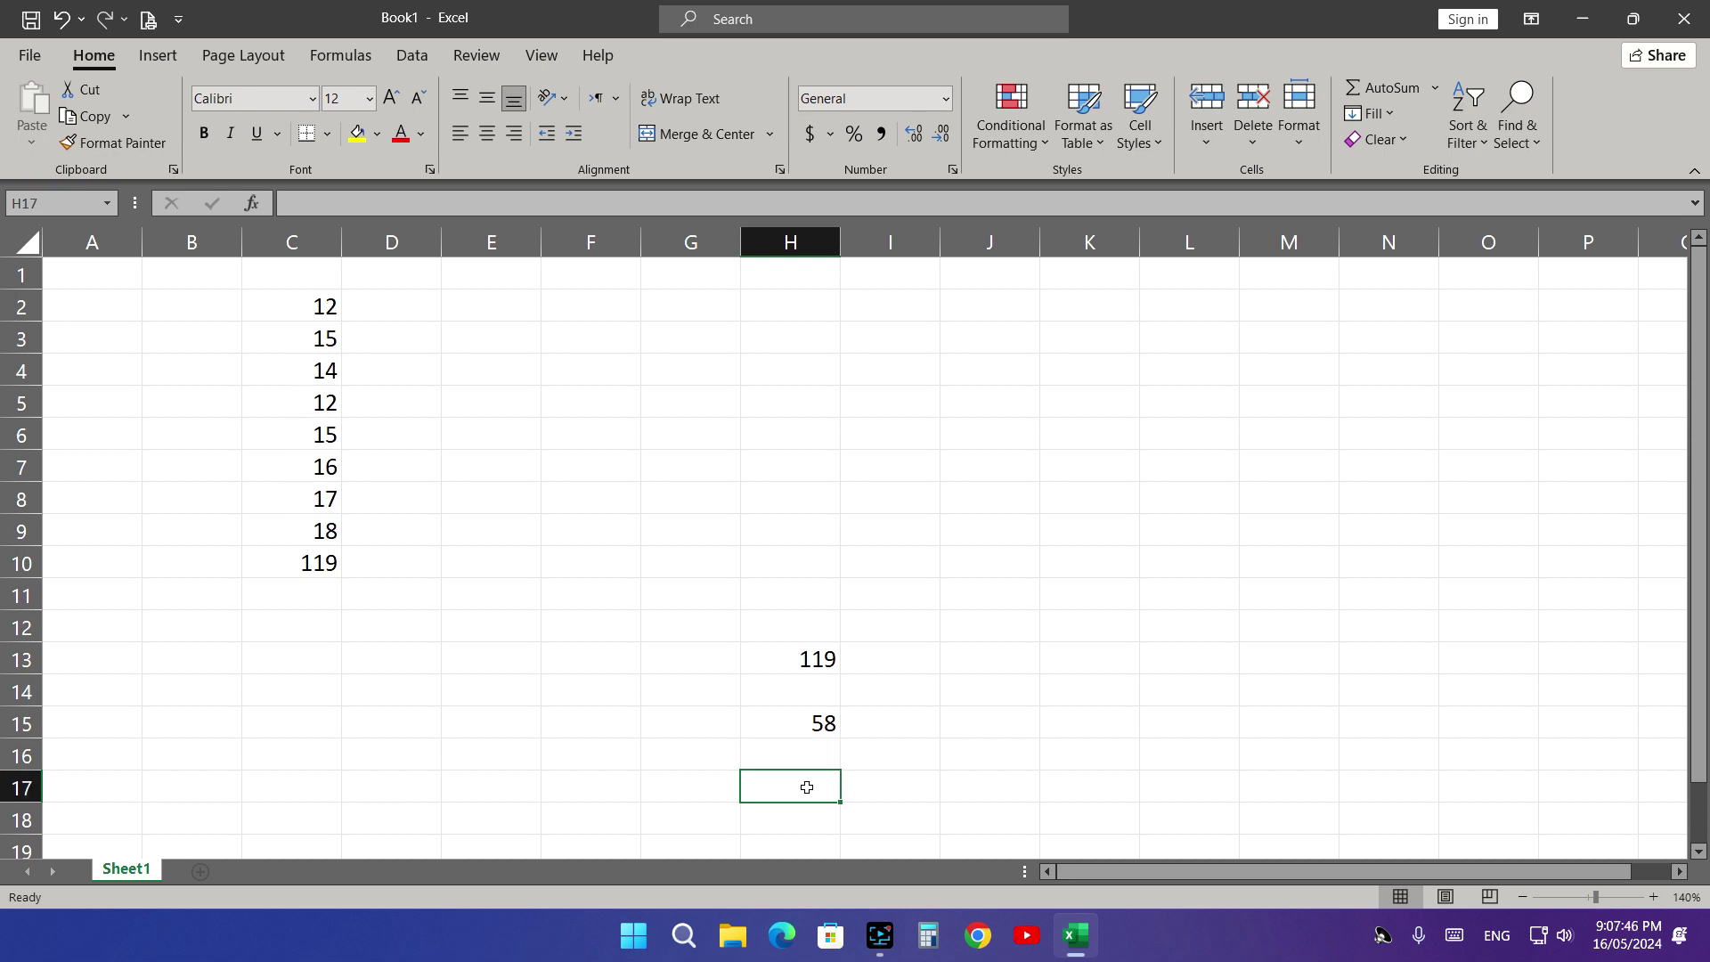
- Enter the formula =5+6+8 in cell H17 to add the numbers directly
type("=")
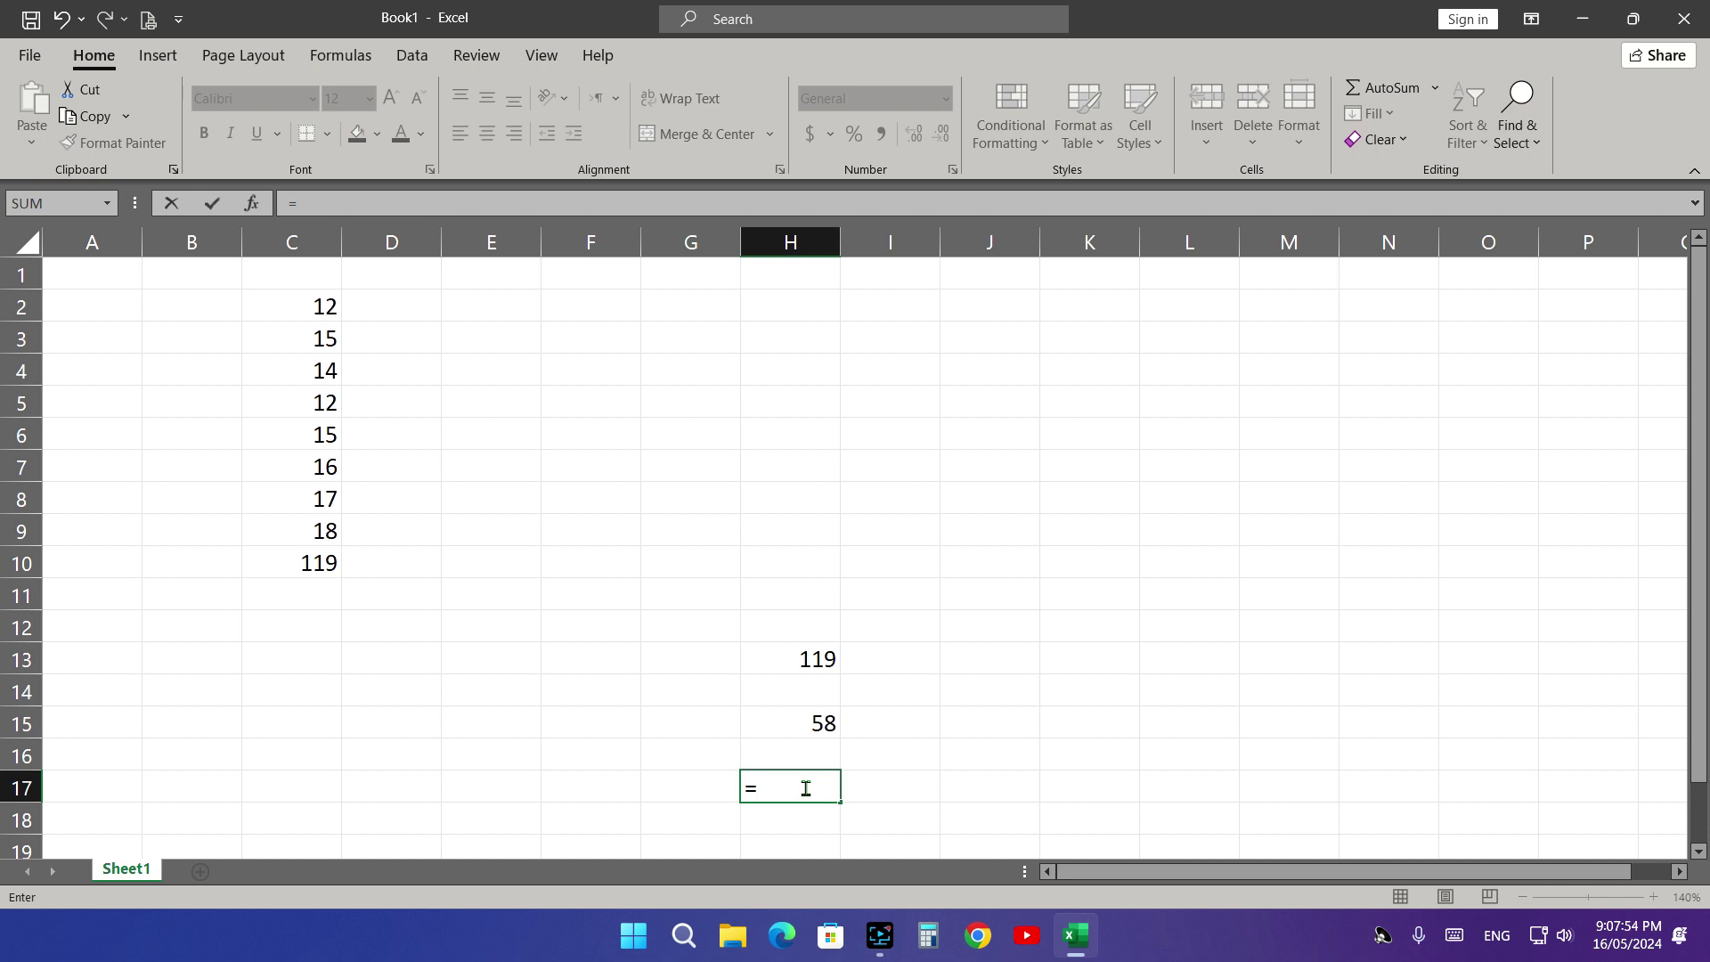
type("5+6+8")
key("Return")
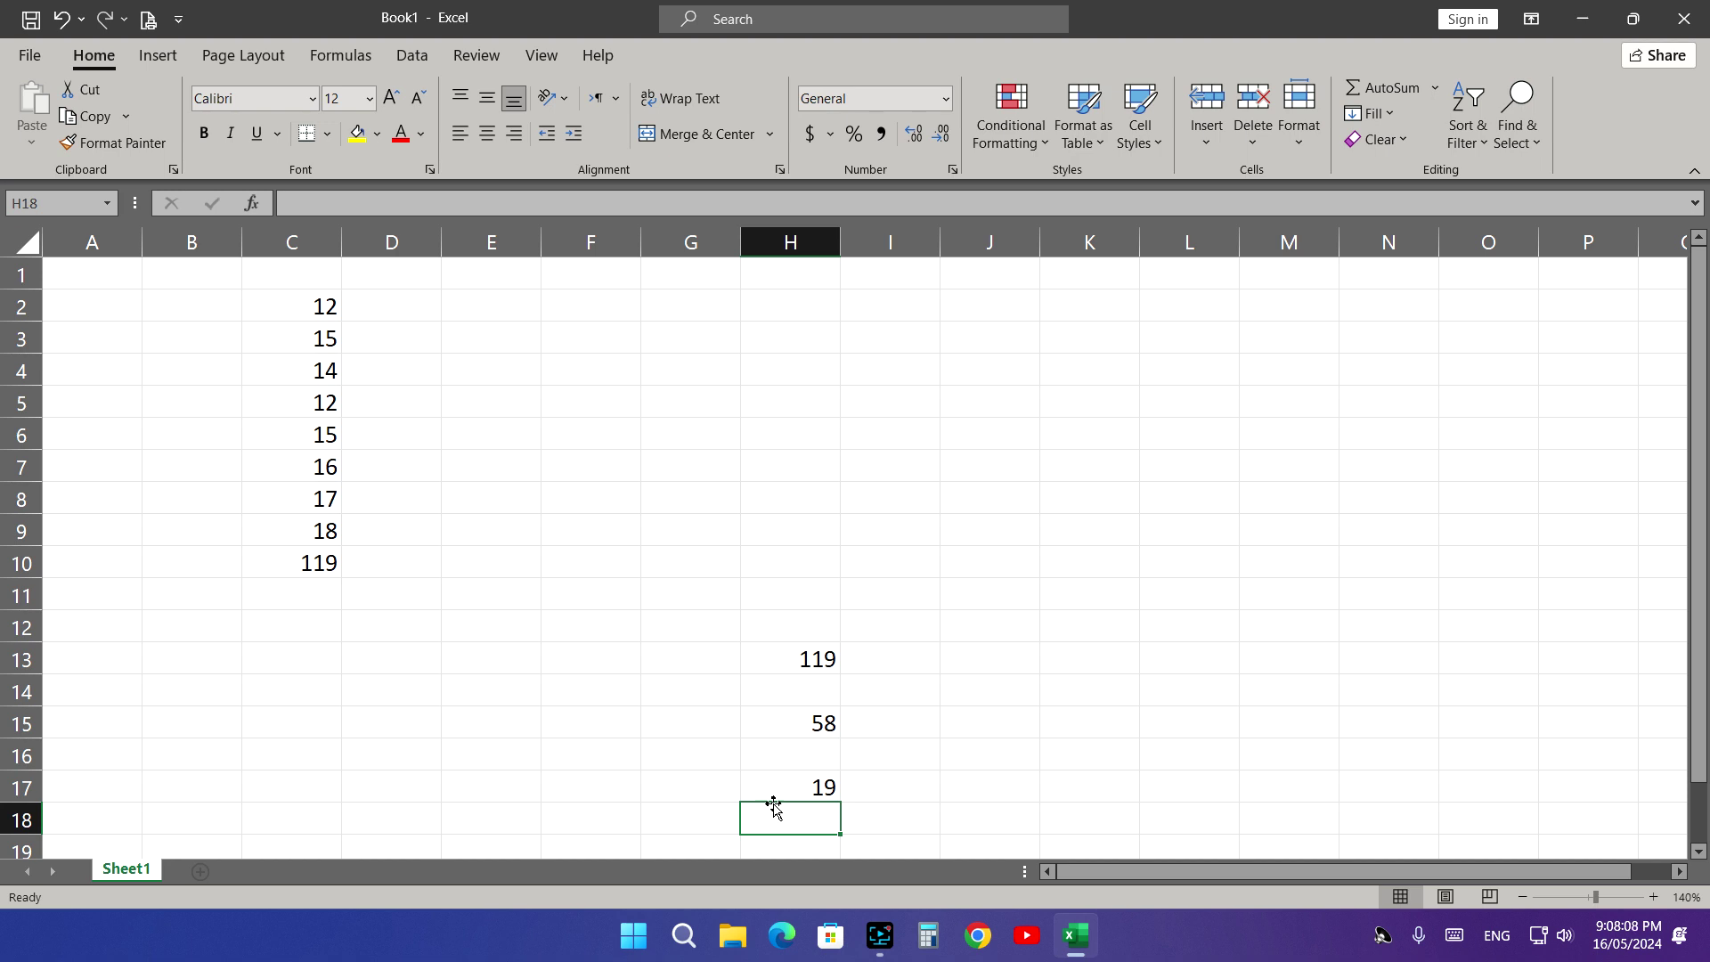
- Remove the equals sign from the formula in cell H17 so it holds only 5+6+8
double_click(774, 786)
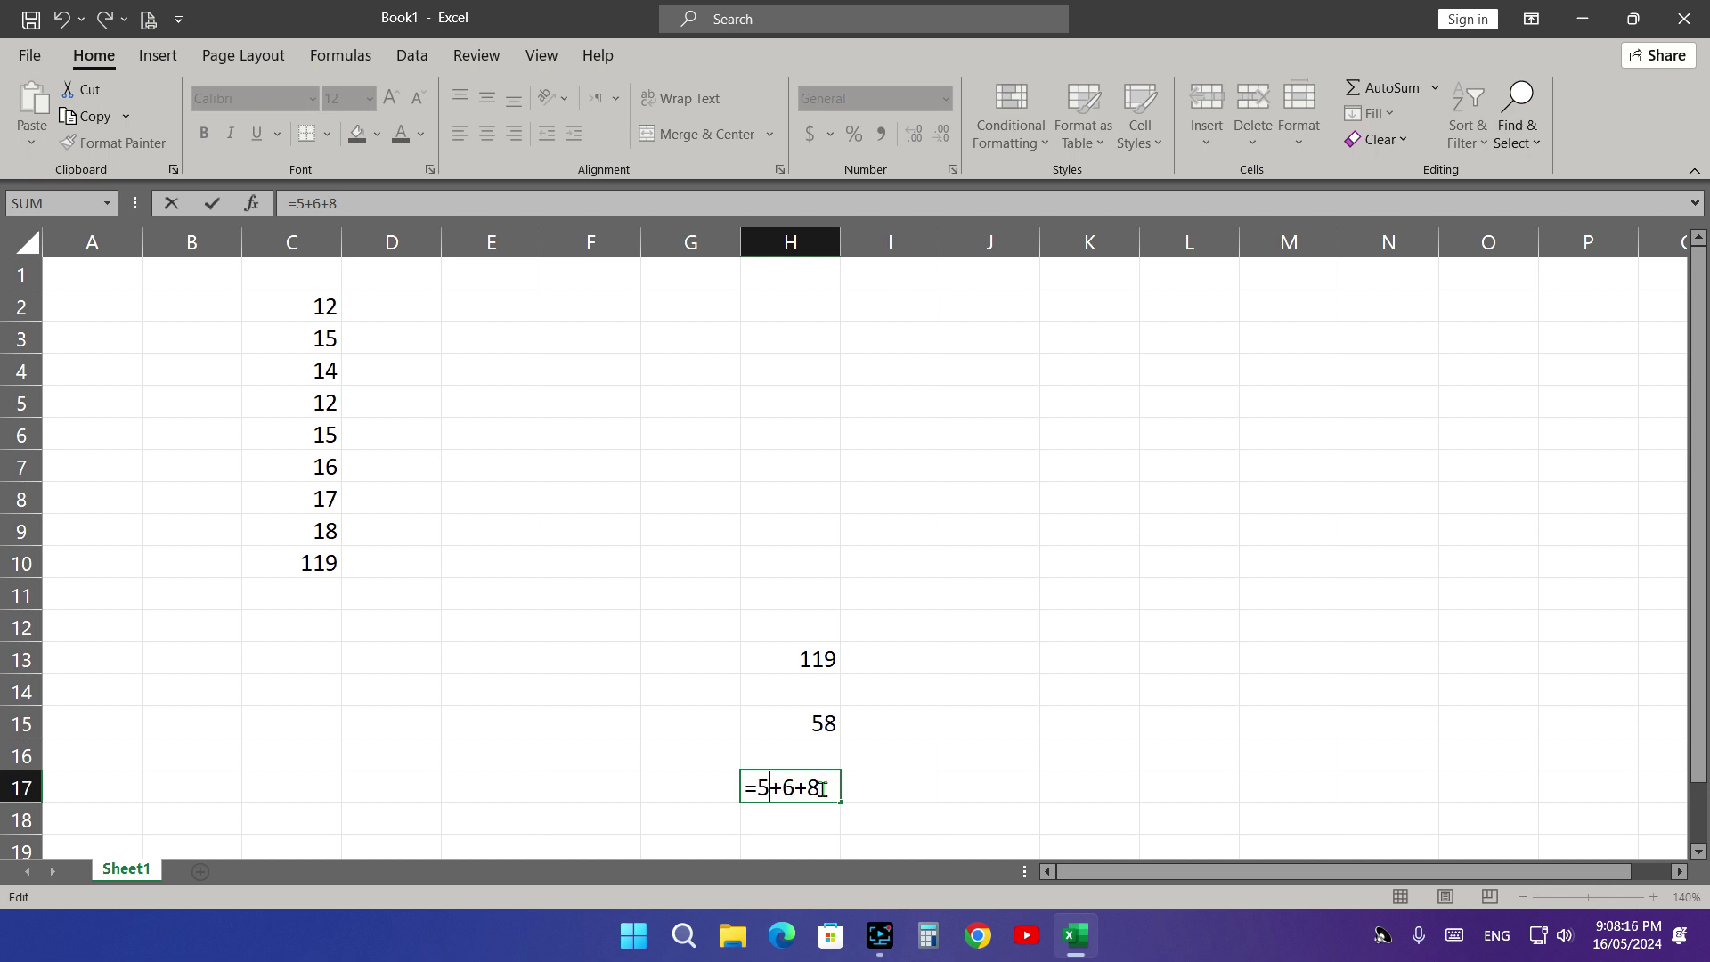
left_click(753, 789)
key("BackSpace")
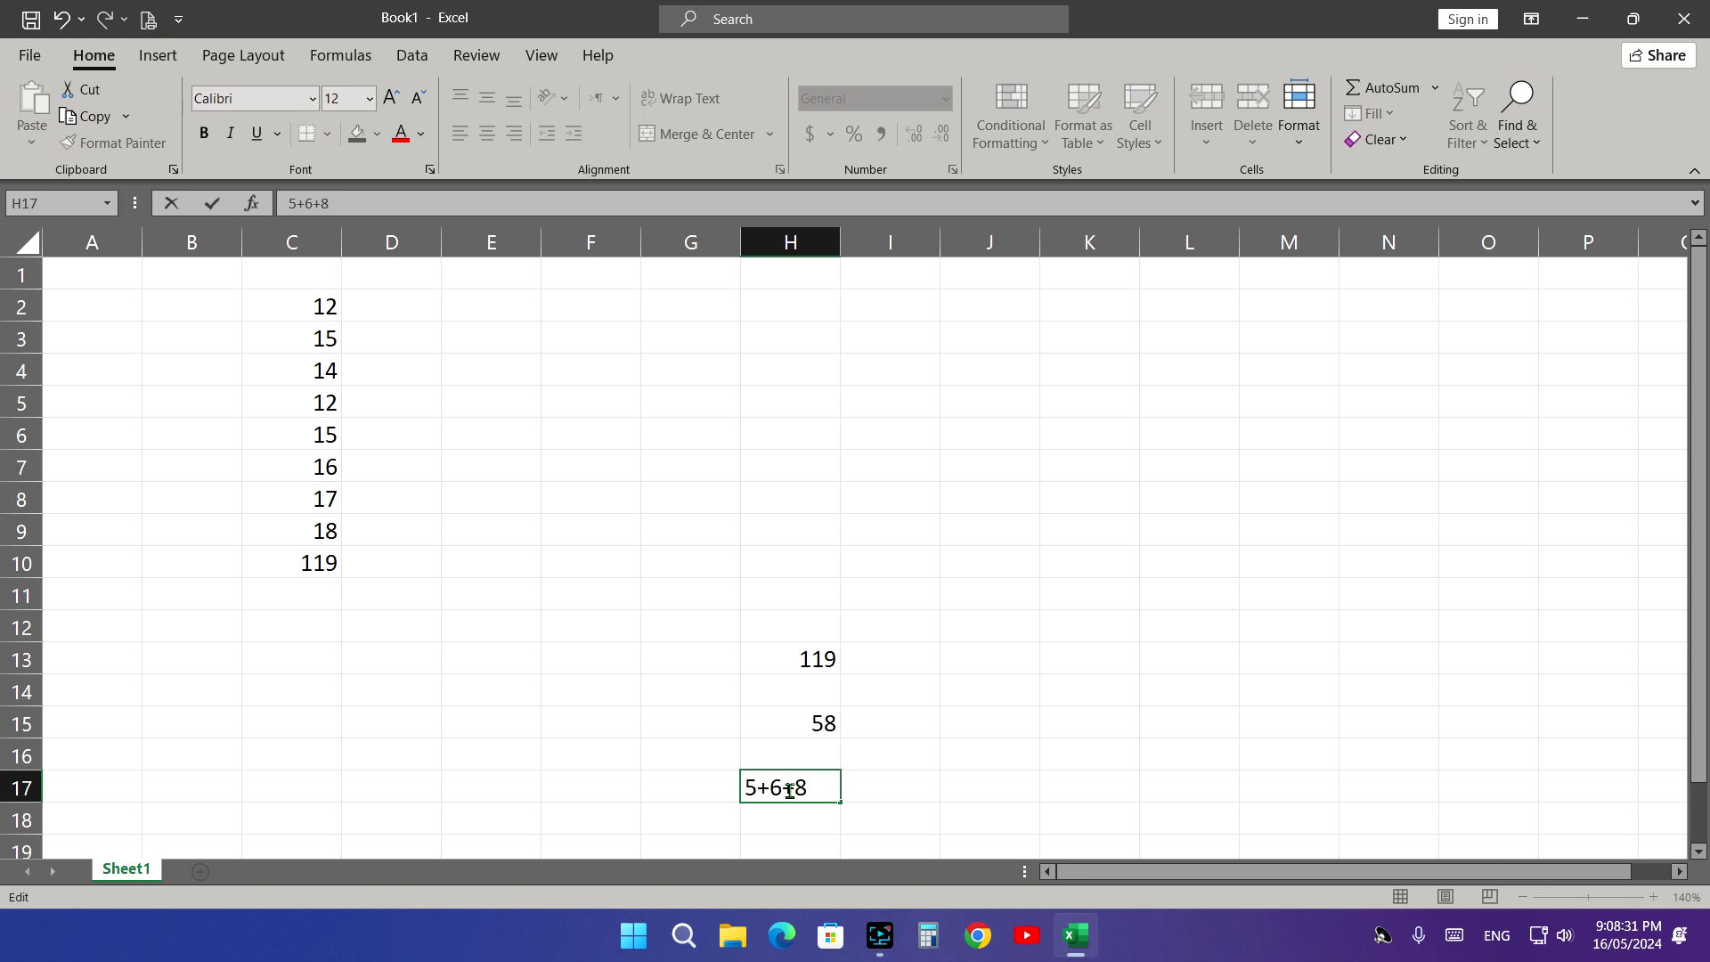
key("Return")
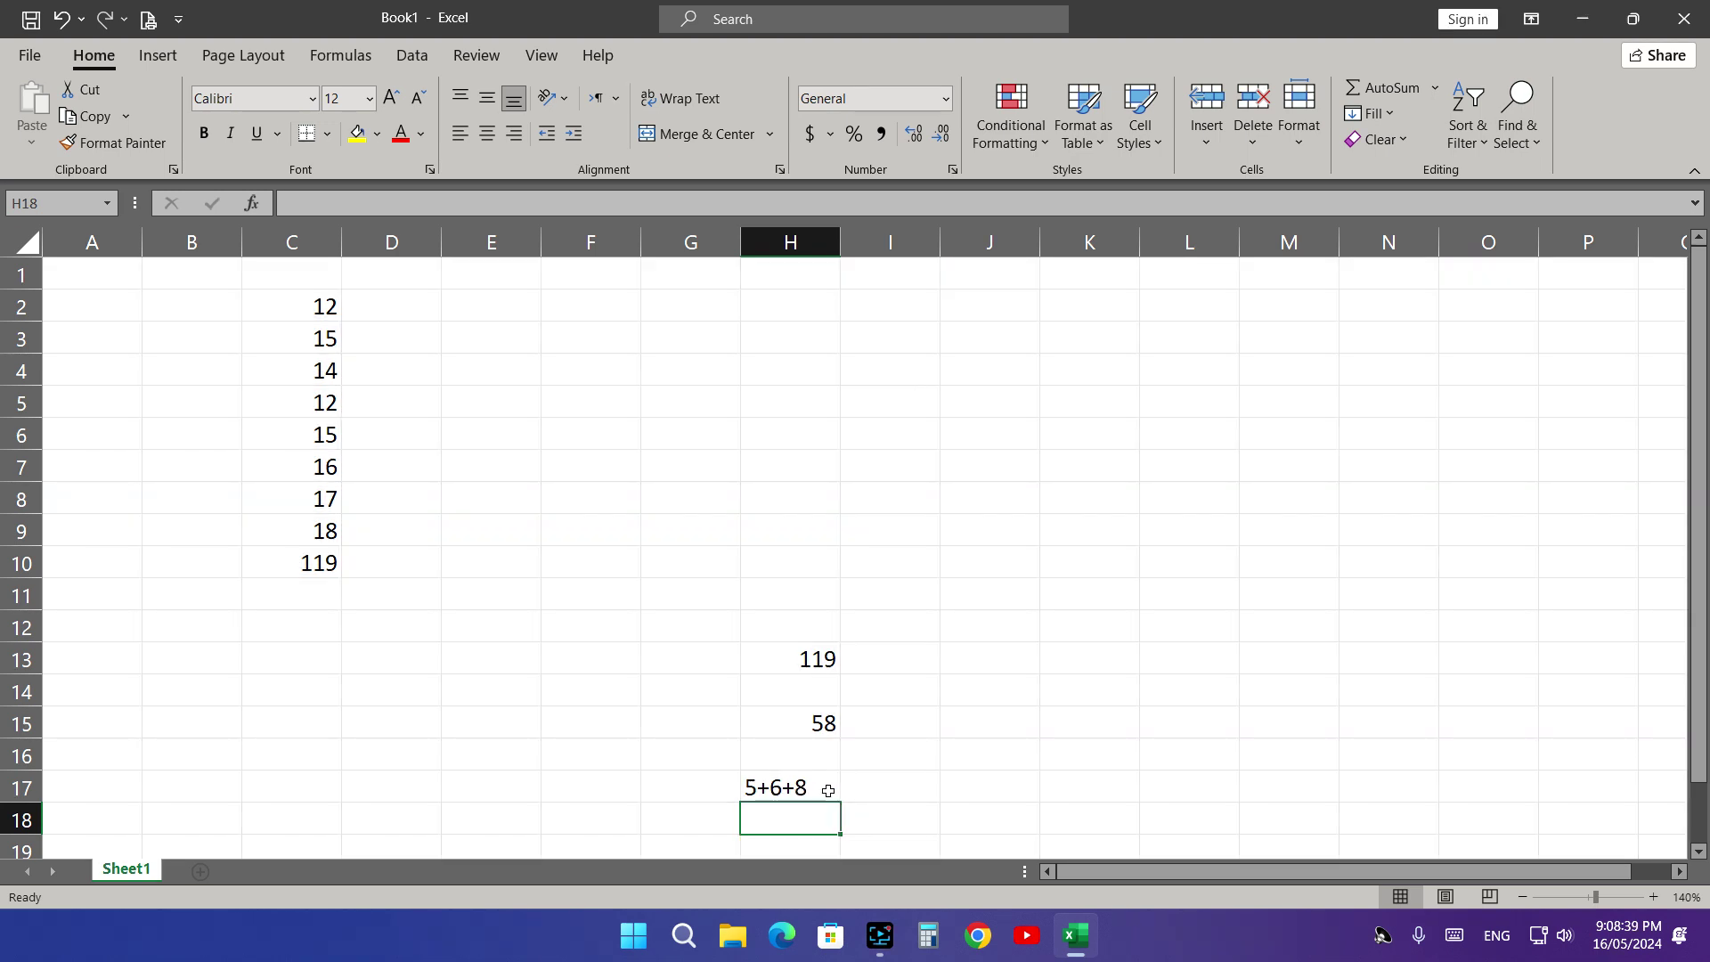
- Put the equals sign back in front of 5+6+8 in cell H17
double_click(765, 789)
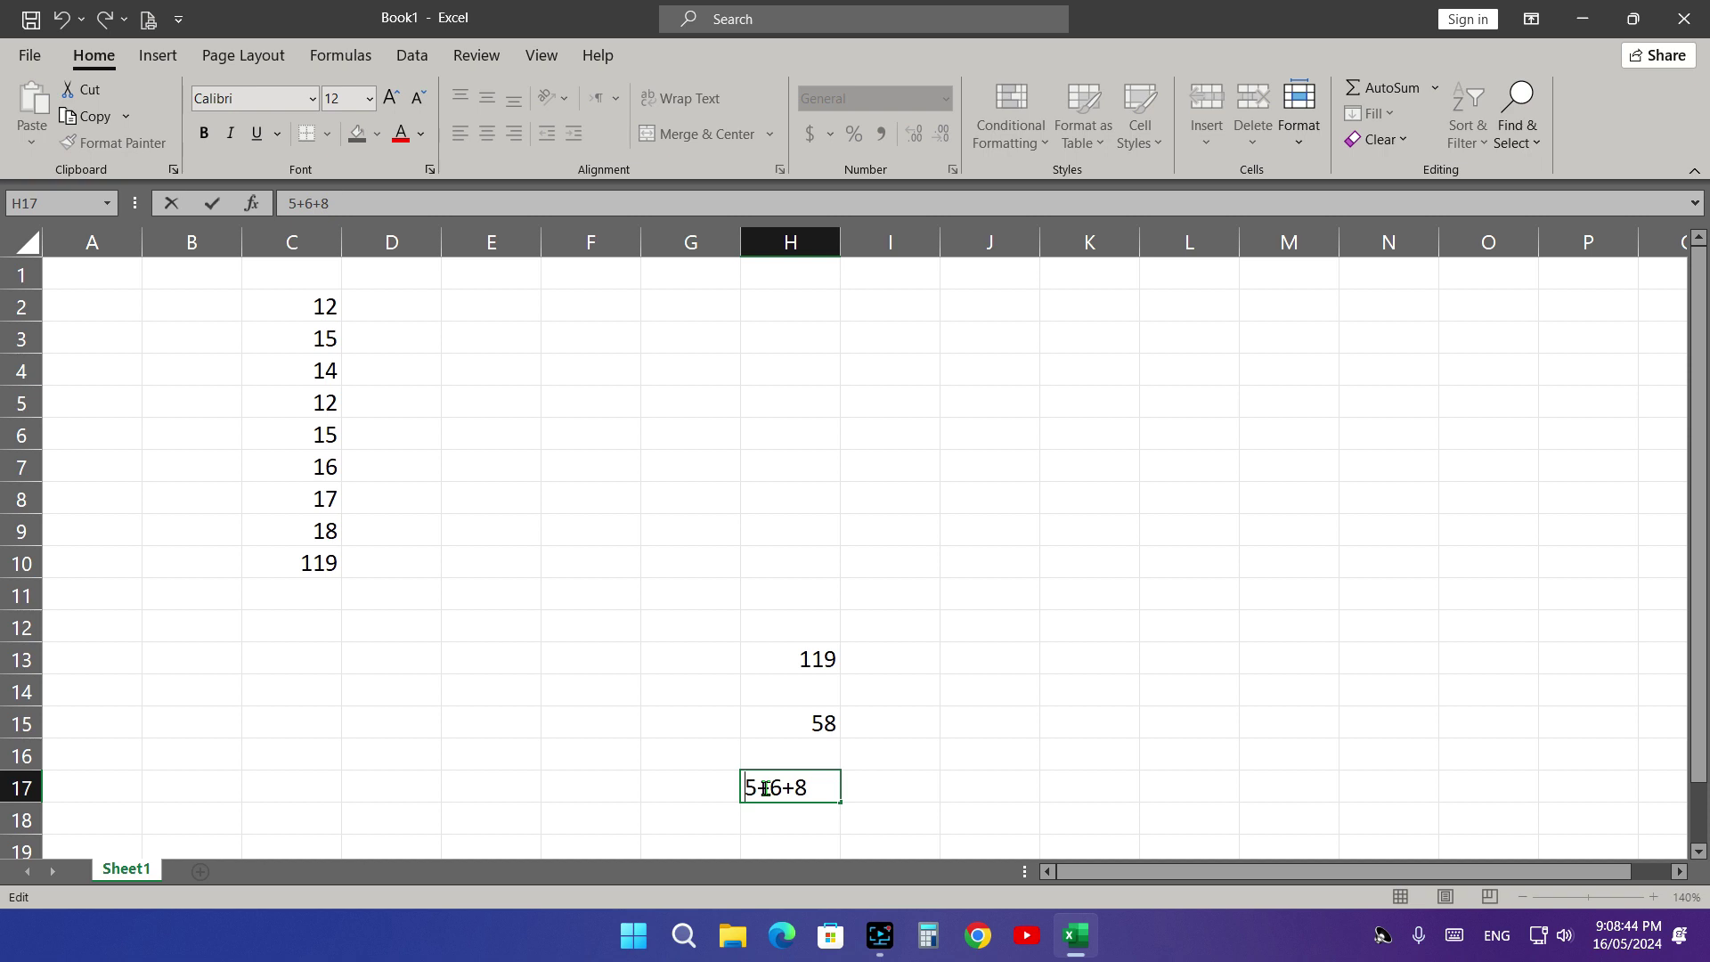
key("Home")
type("=")
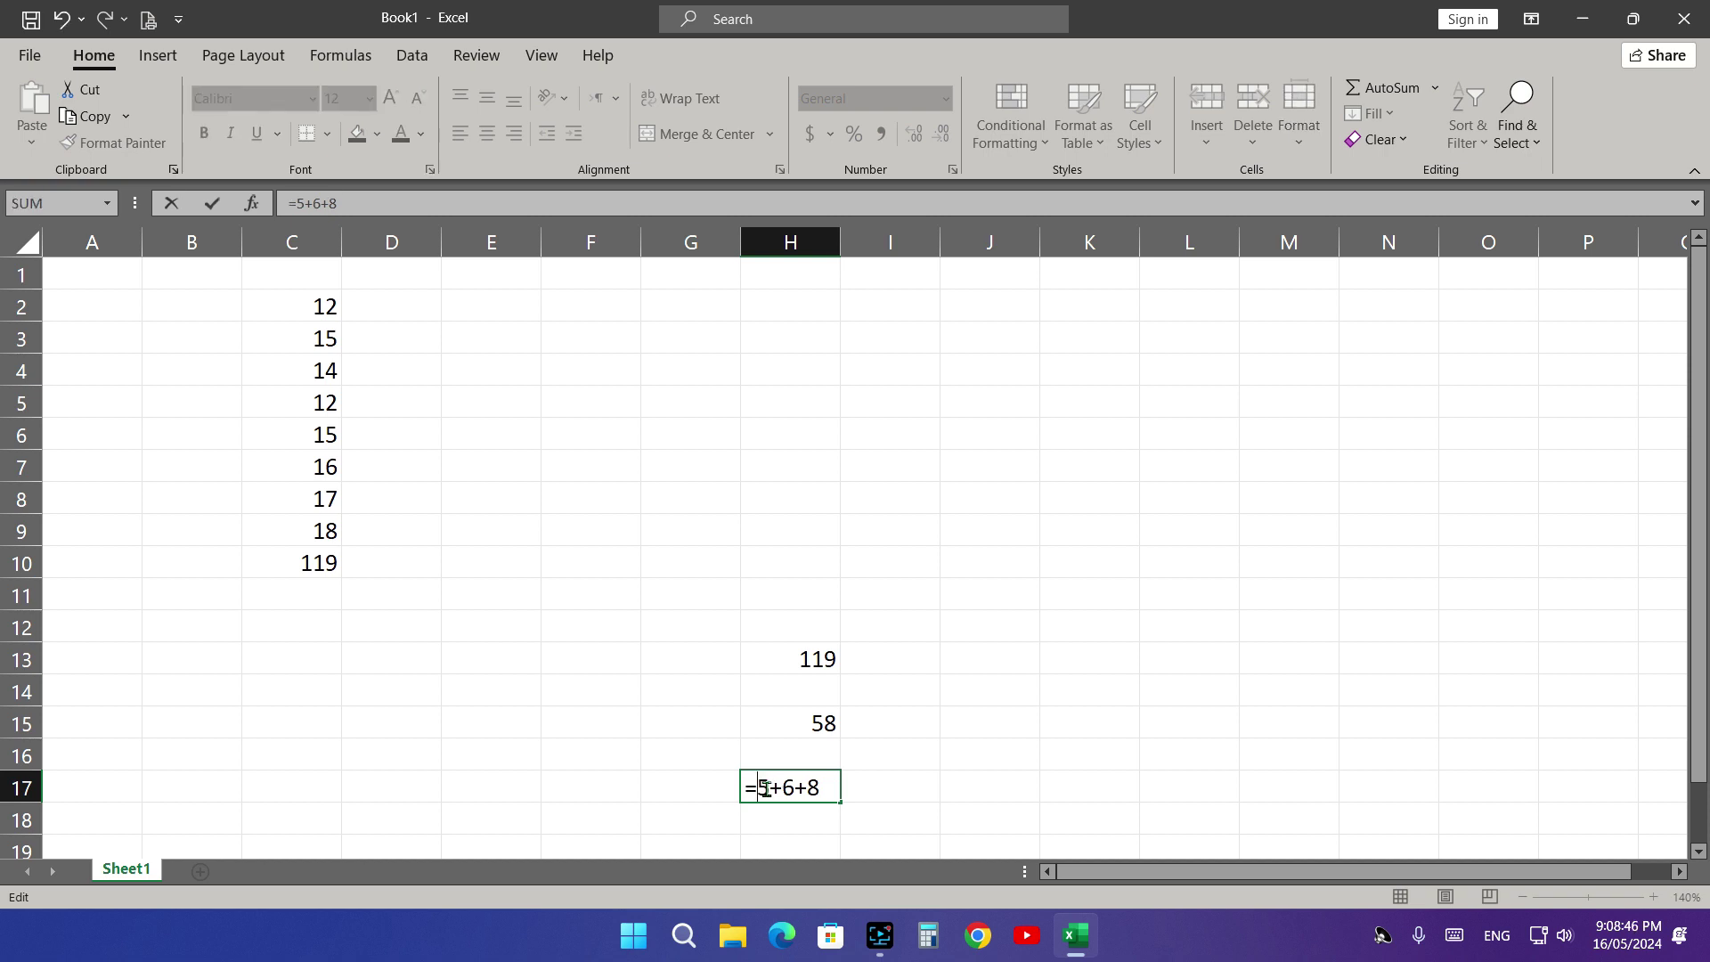
left_click(821, 789)
key("Return")
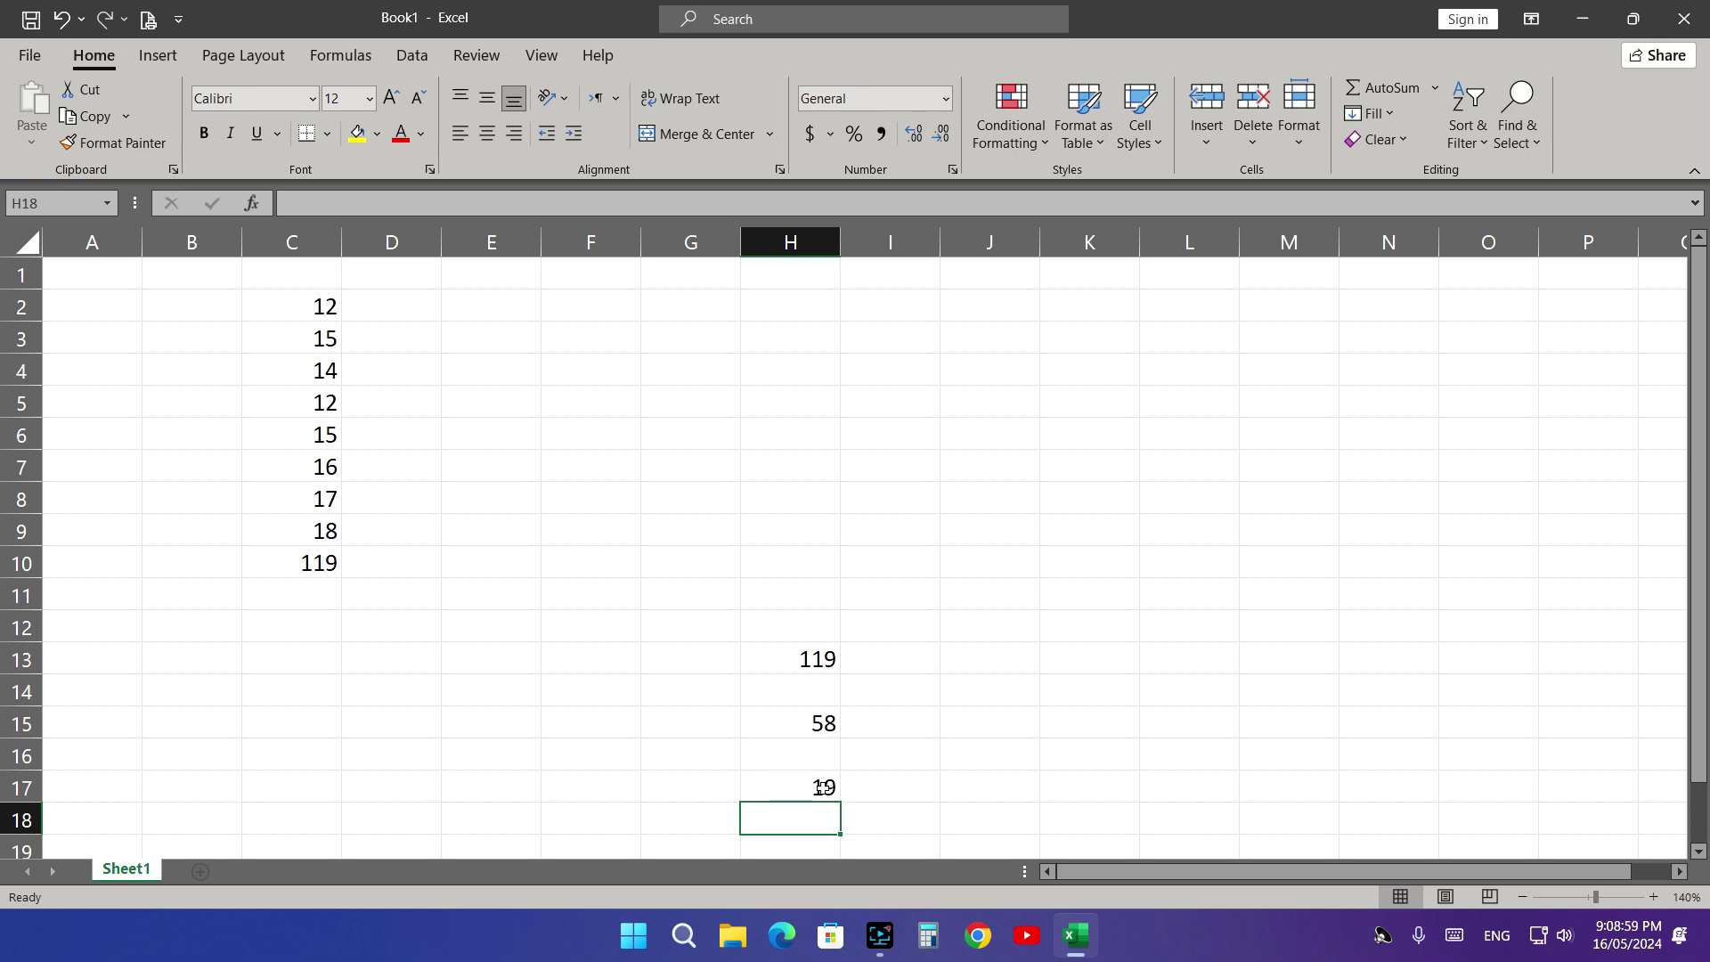
- Fill cells D21 to I21 across the row with the numbers 6, 7, 9, 4, 2 and 9
scroll(776, 741, "down", 2)
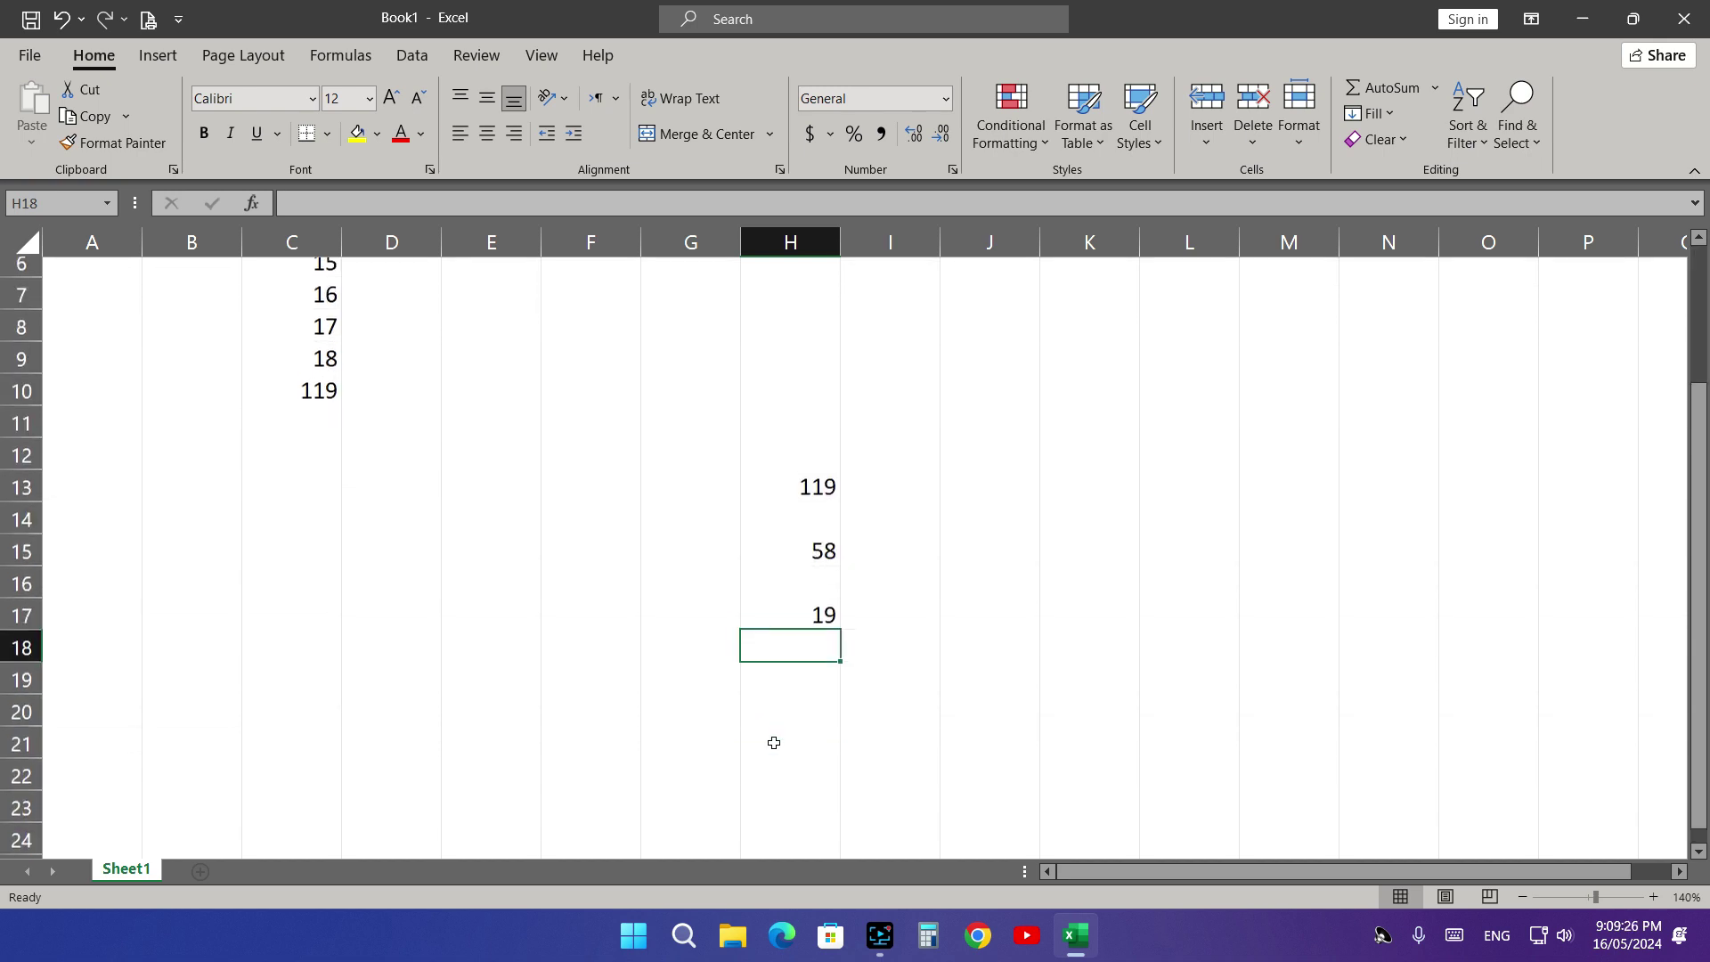
left_click(407, 726)
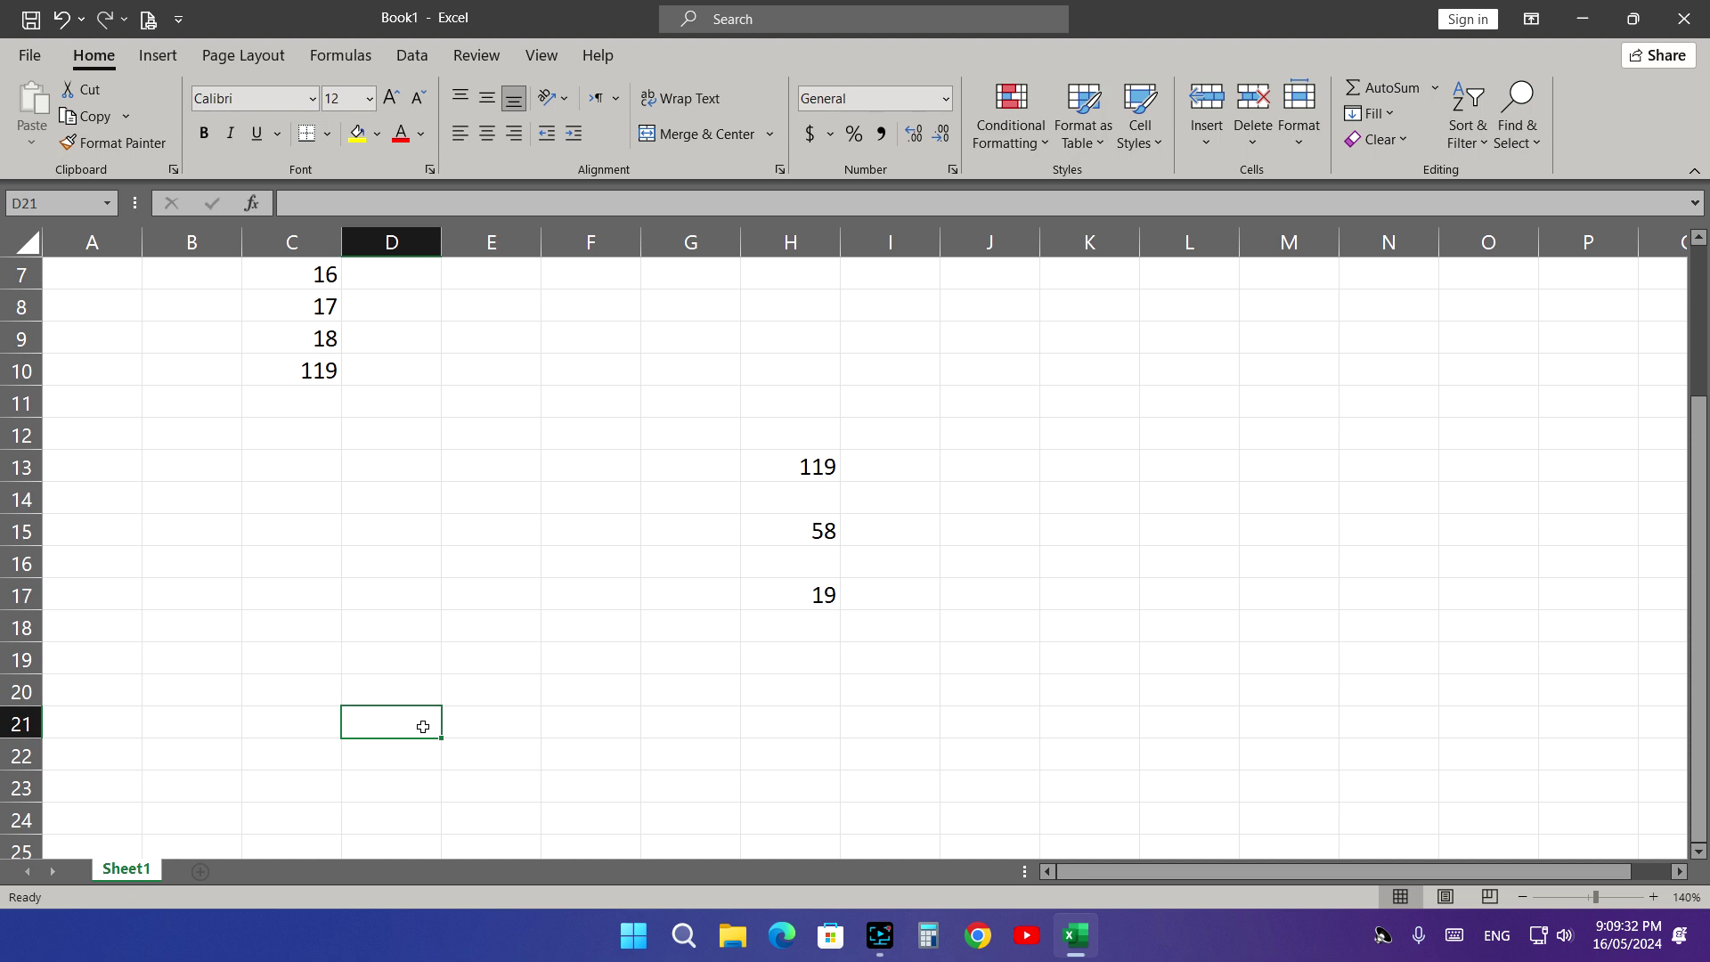
type("6")
key("Tab")
type("7")
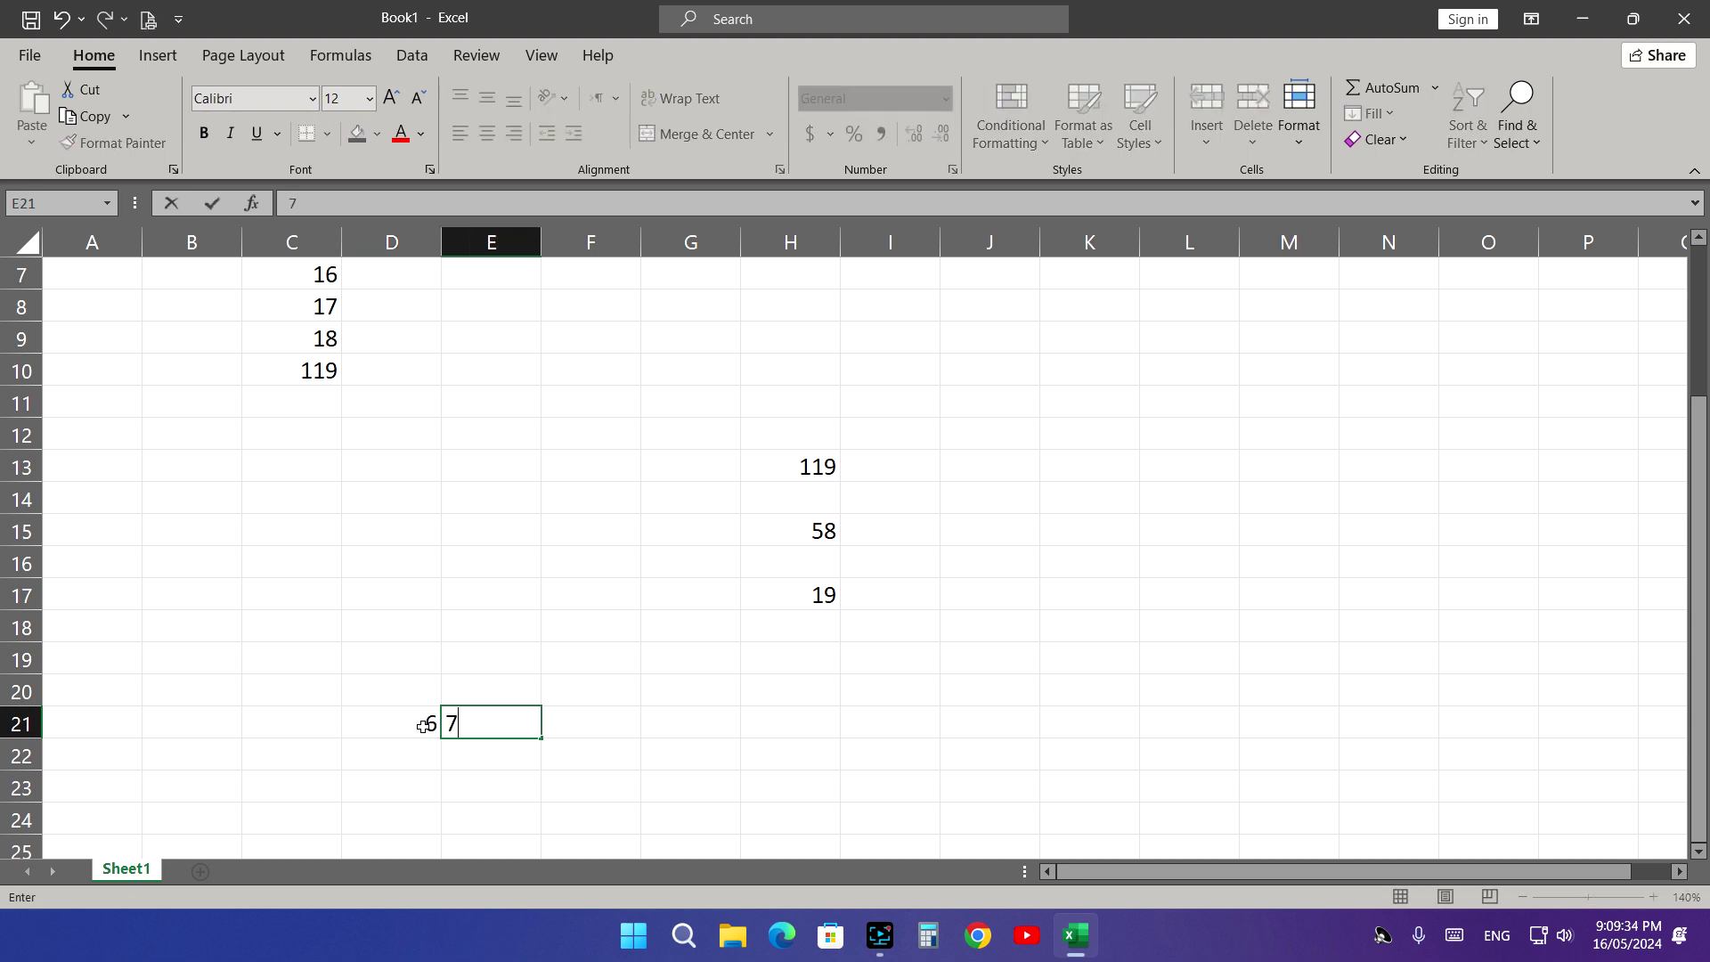
key("Tab")
type("9")
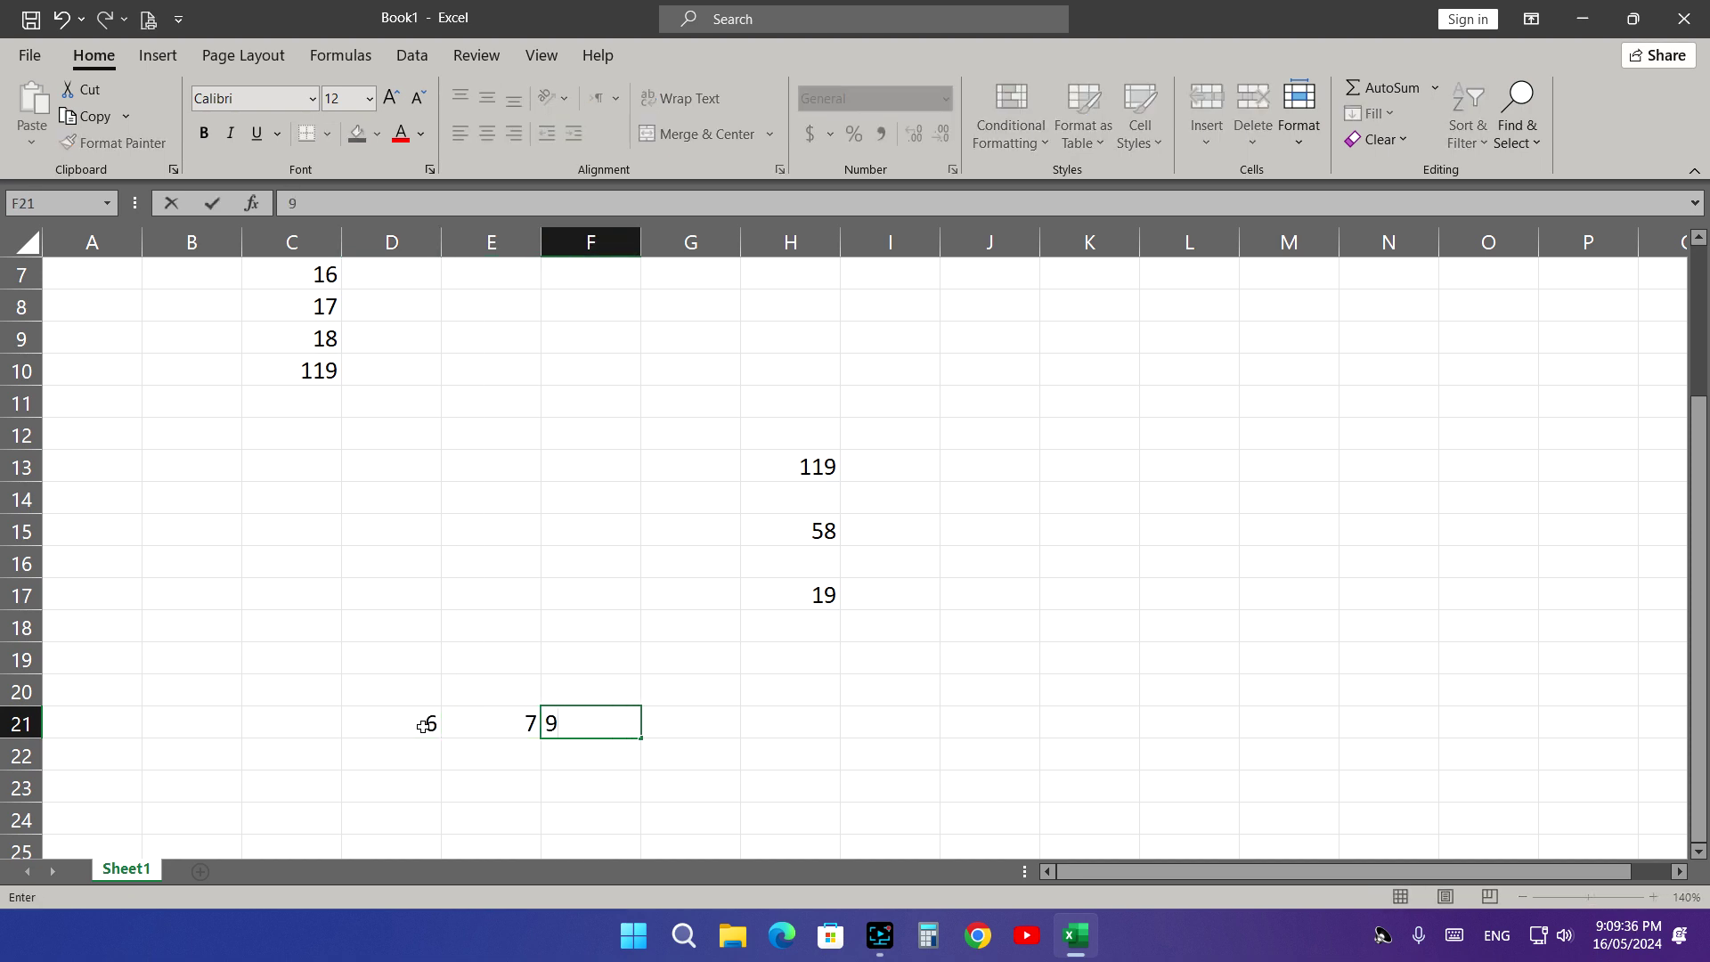
key("Tab")
type("4")
key("Tab")
type("2")
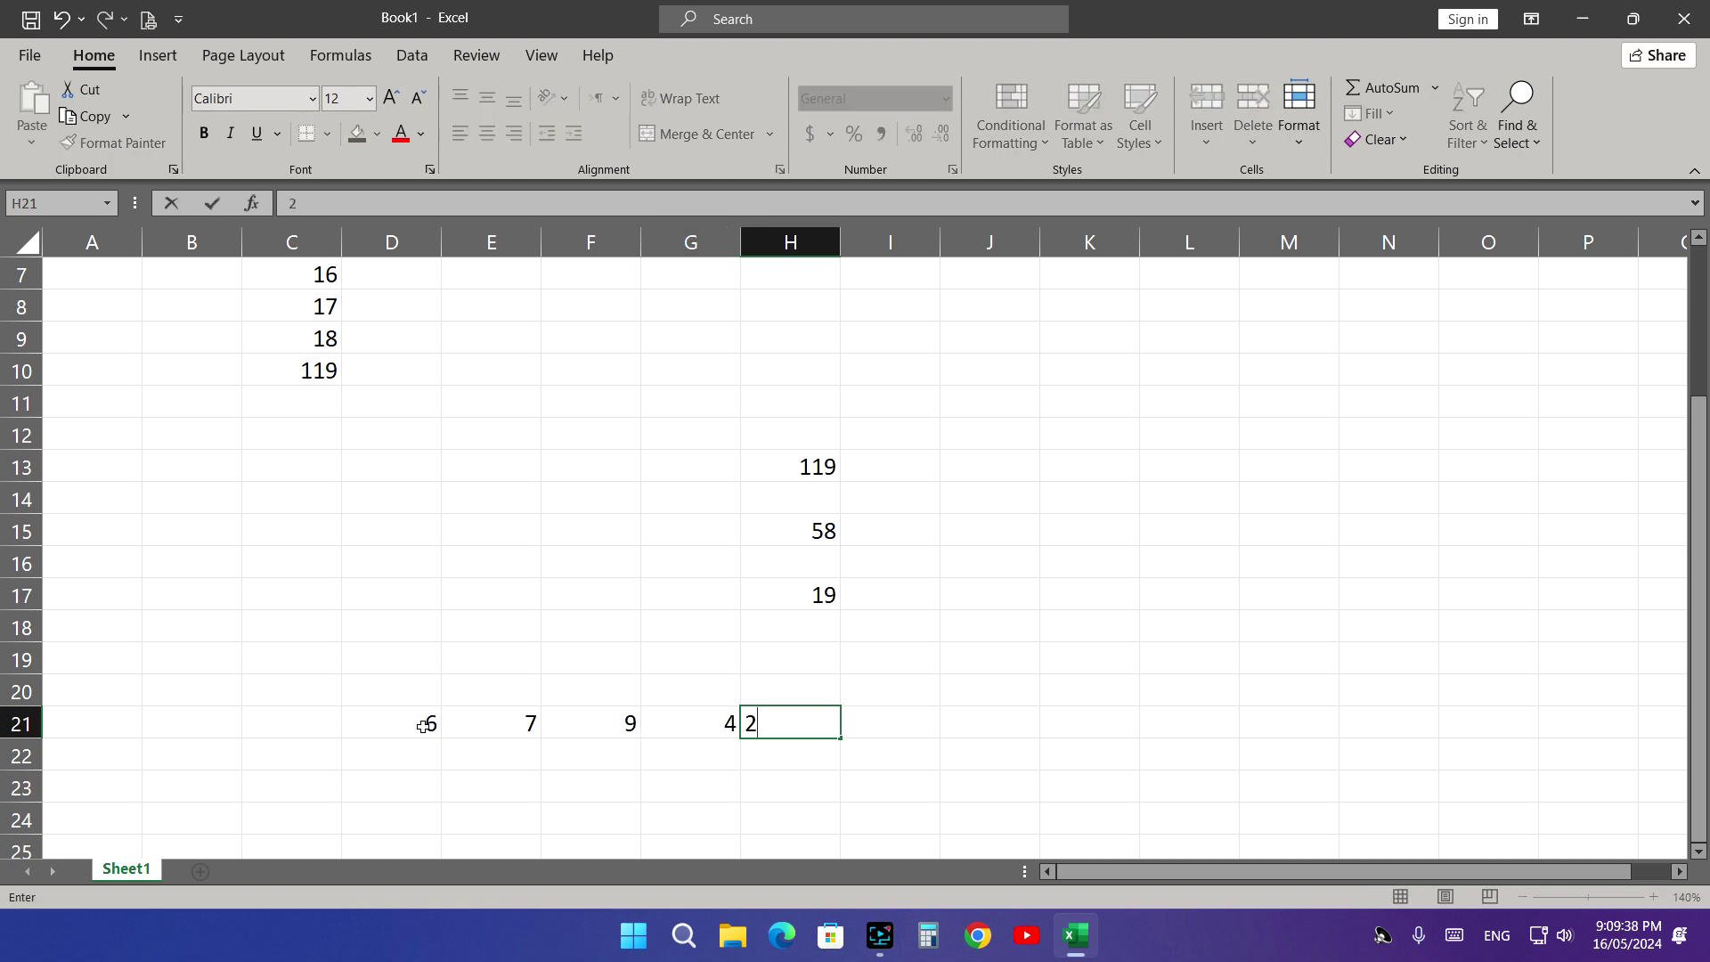
key("Tab")
type("9")
key("Tab")
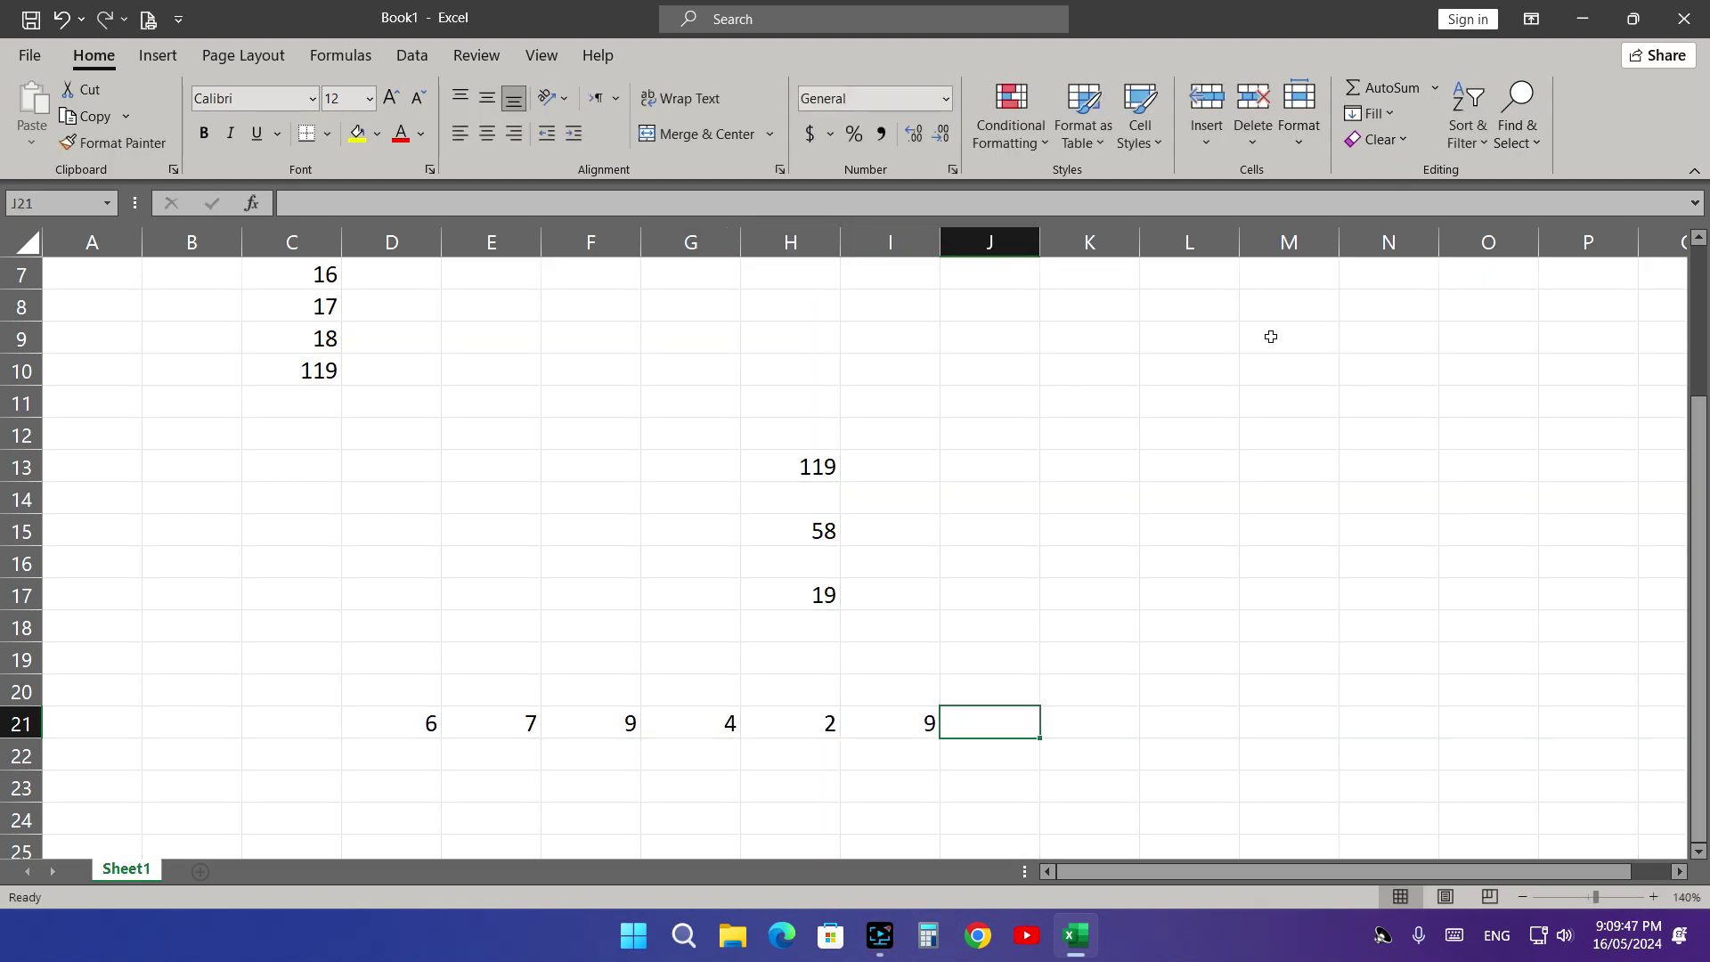
- Total D21:I21 in cell J21 with AutoSum and inspect the formula it inserted
left_click(1389, 89)
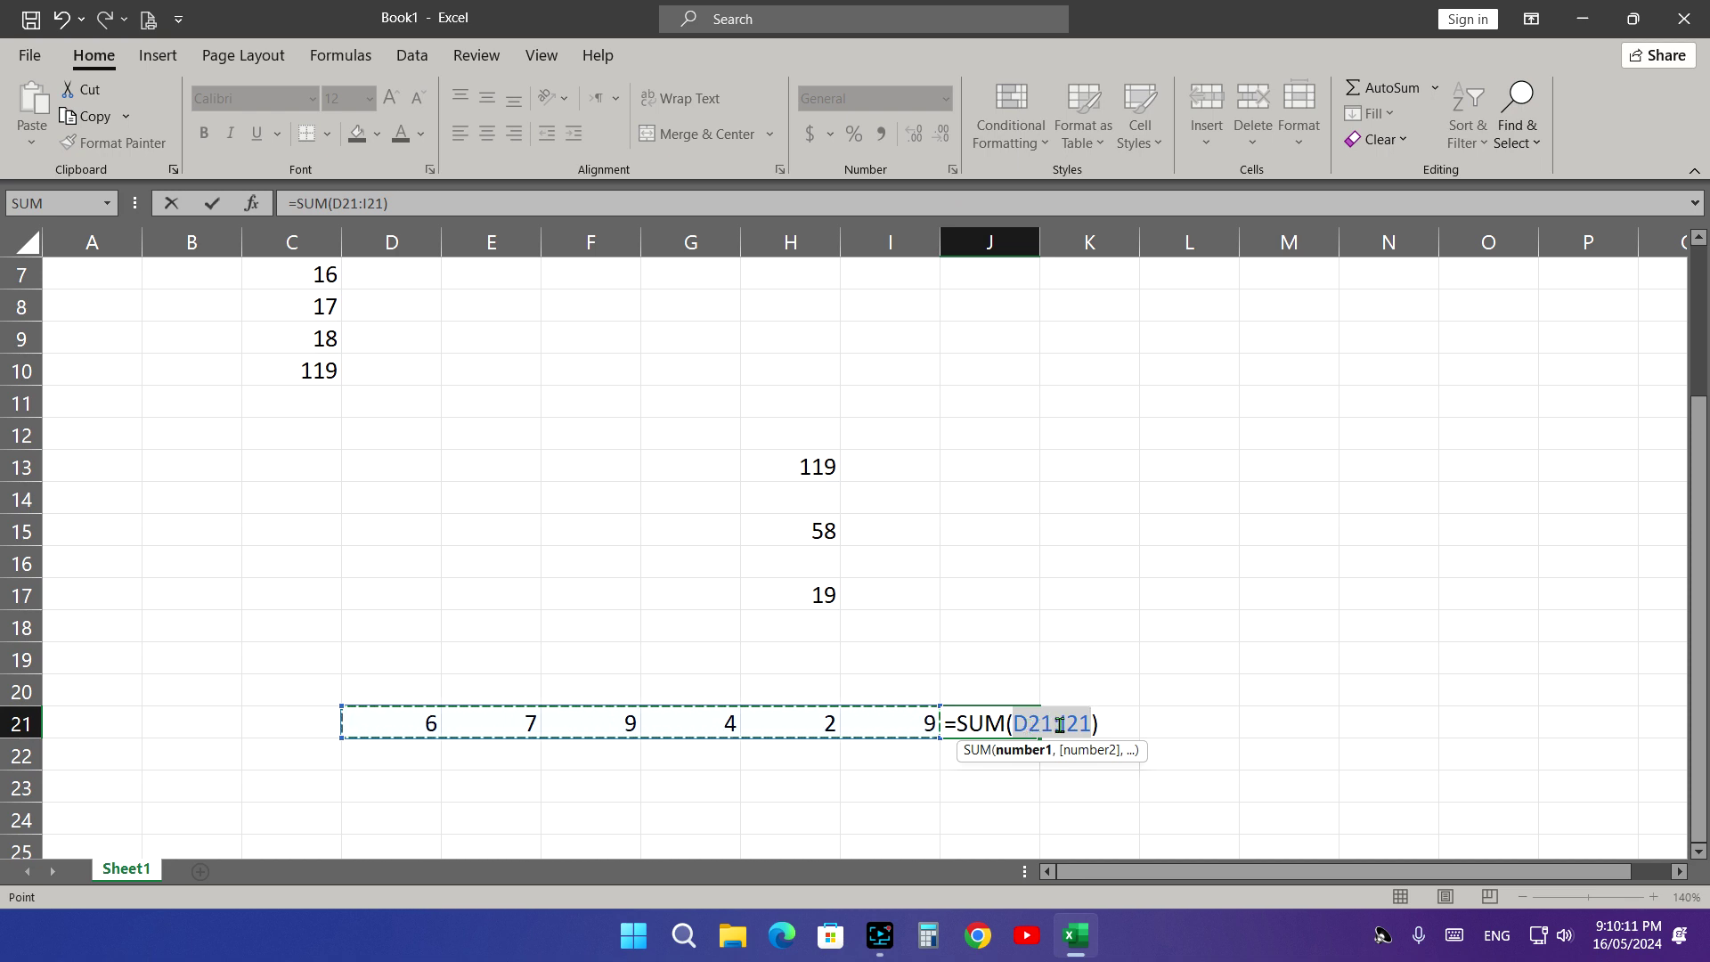
key("Return")
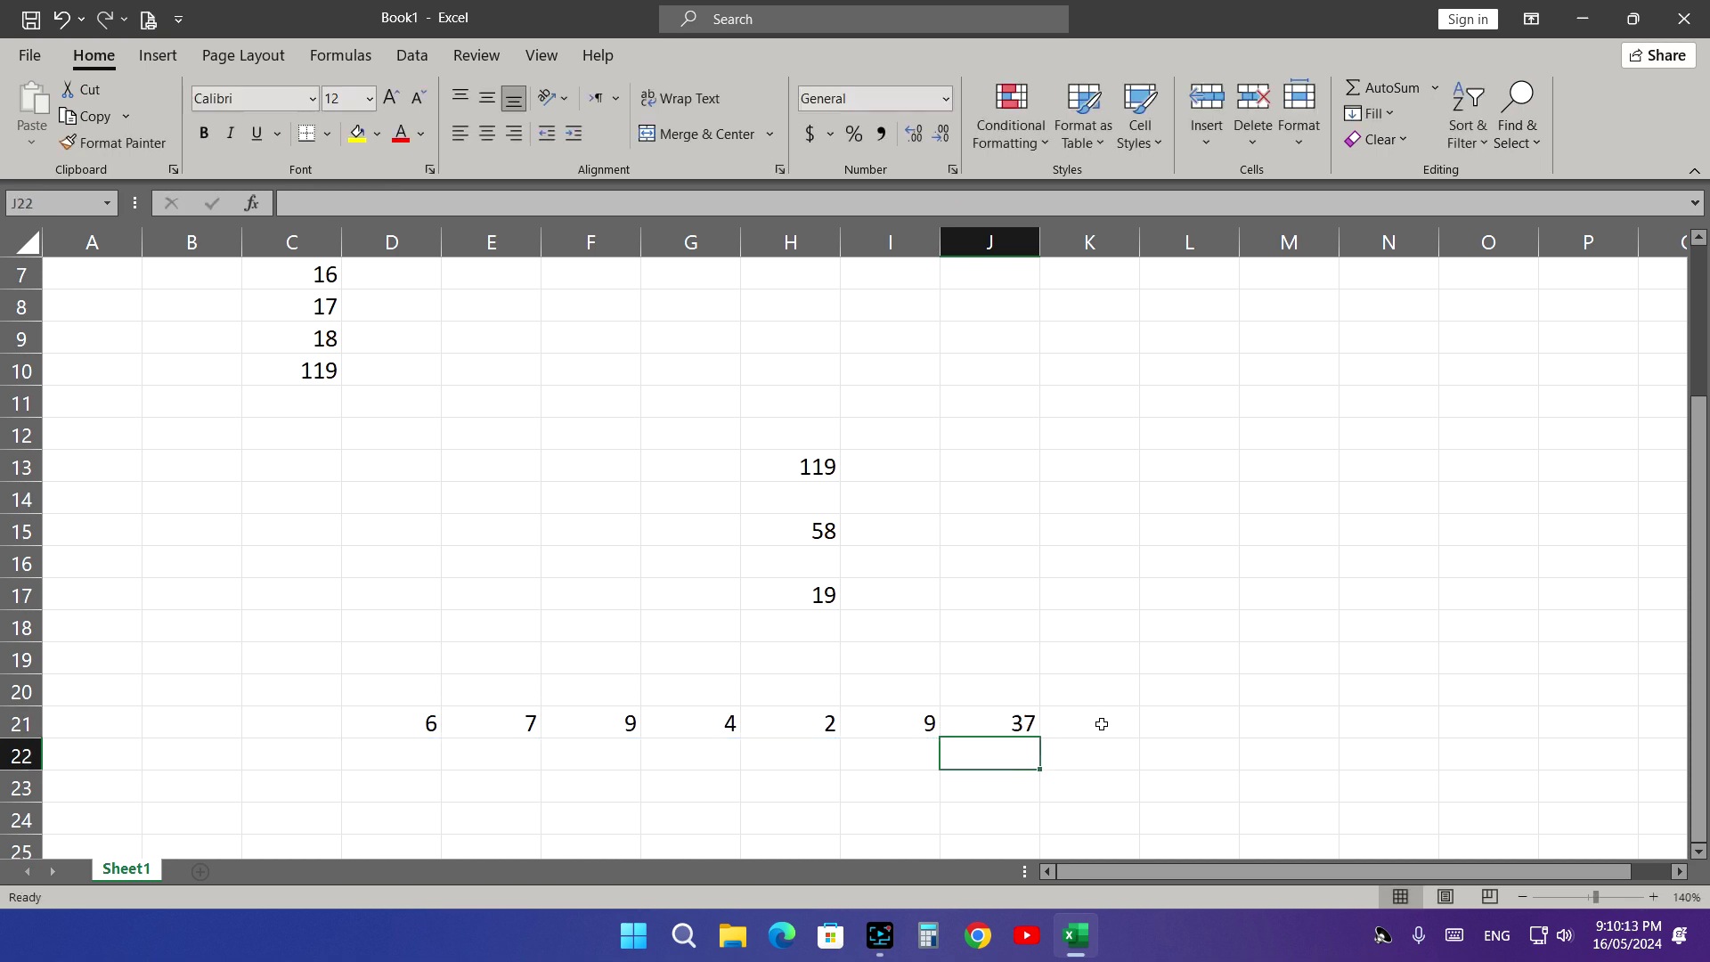
left_click(1022, 723)
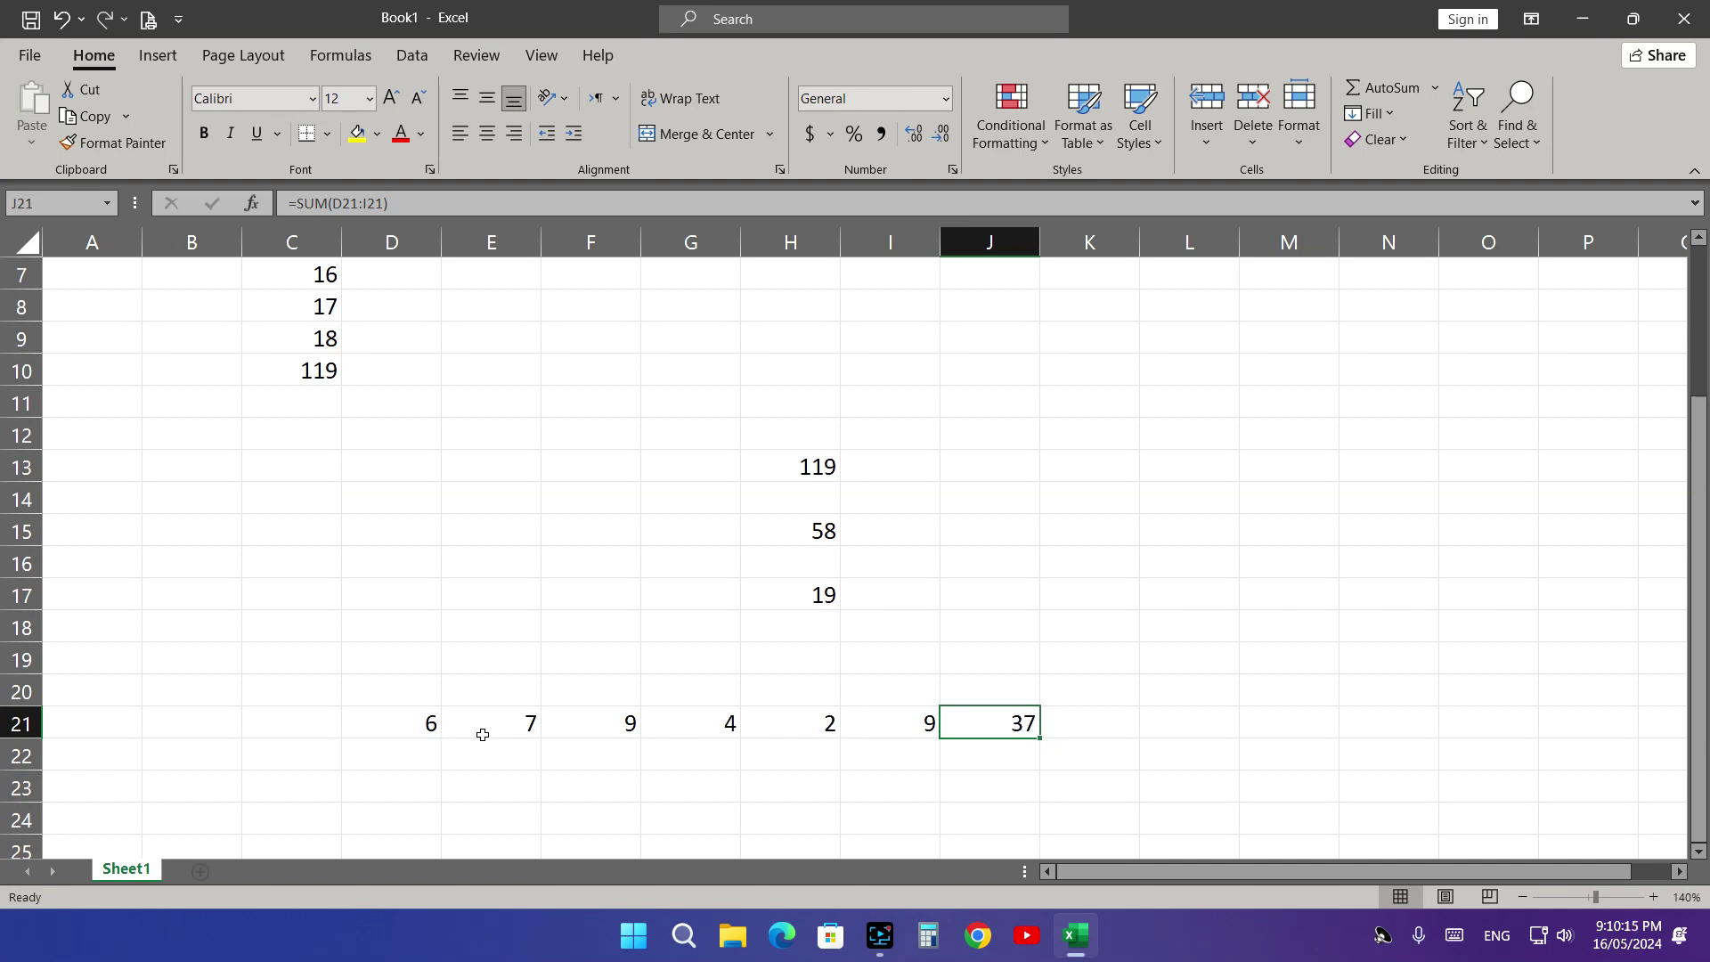
double_click(993, 722)
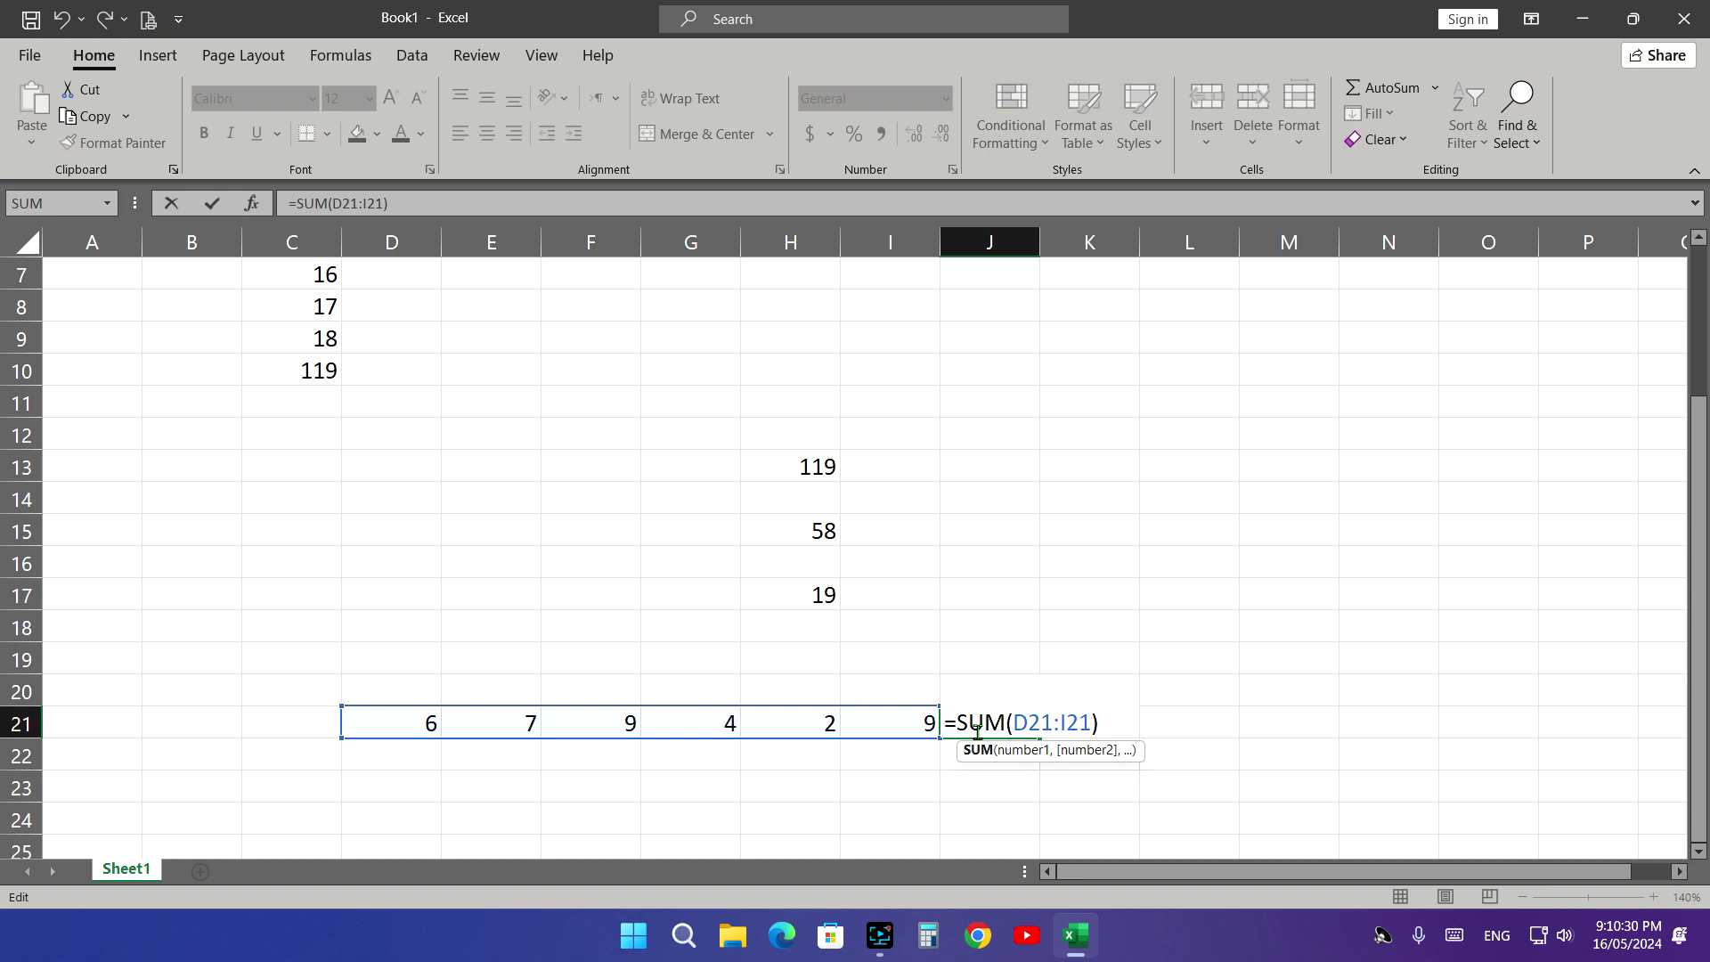
key("Return")
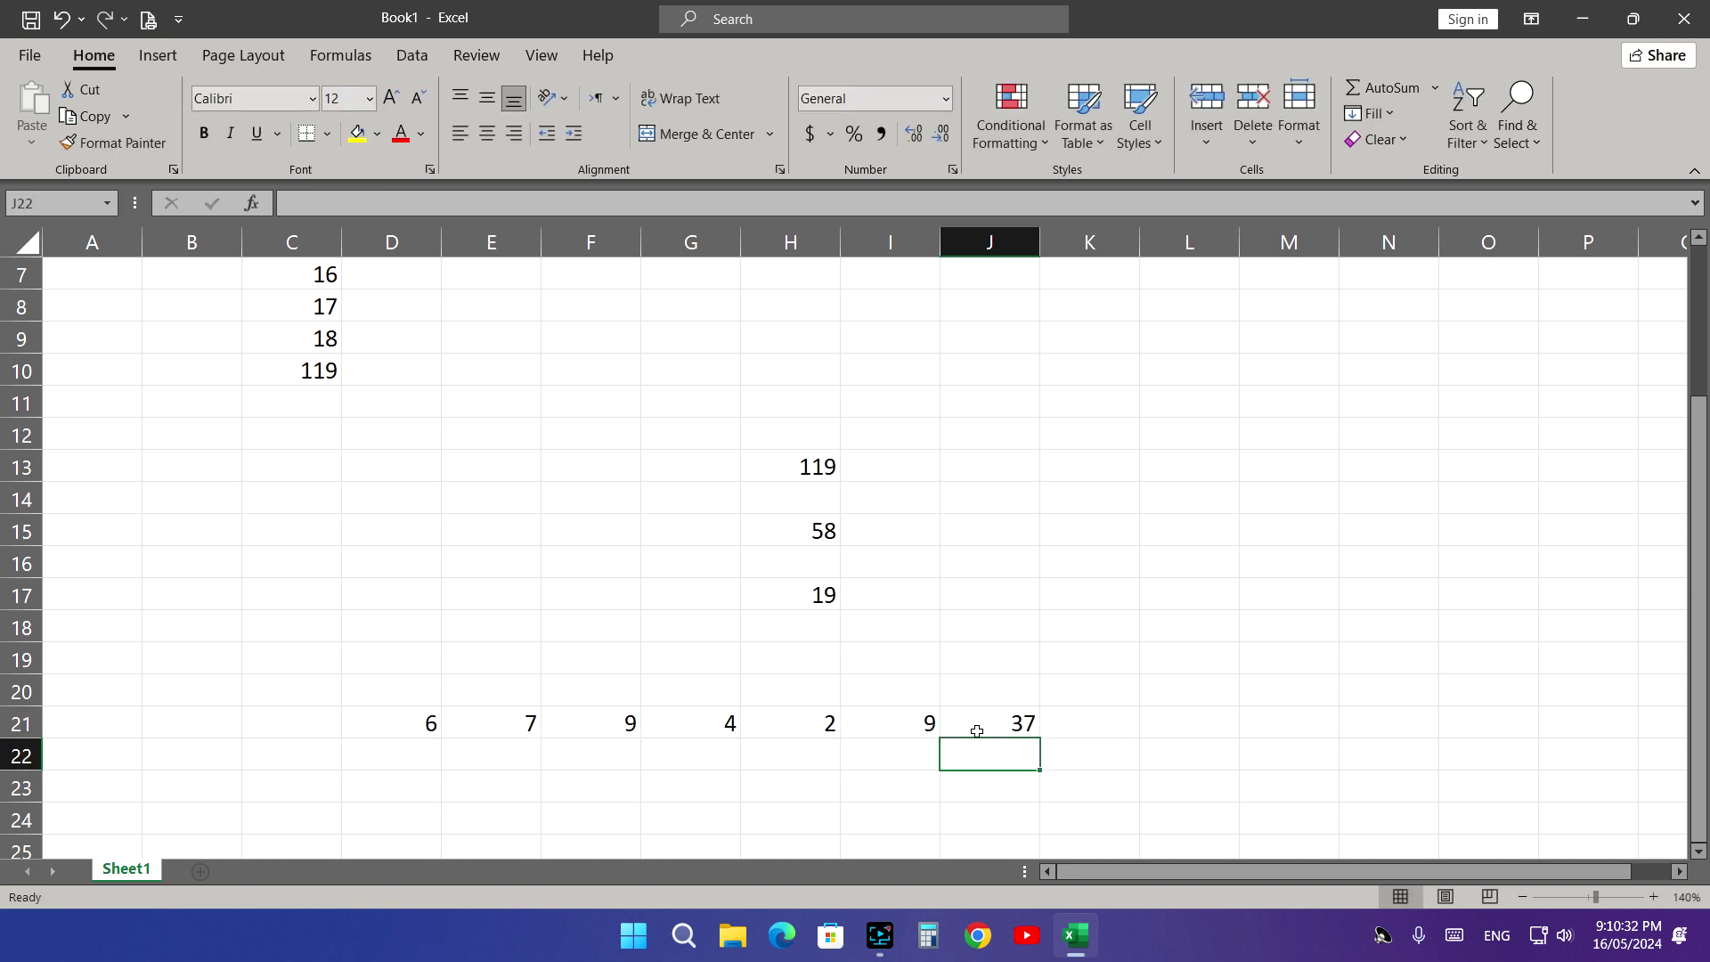
- Change the formula in cell J21 to =SUM(D21,F21,H21) to add only those separate cells, and inspect its references
double_click(977, 730)
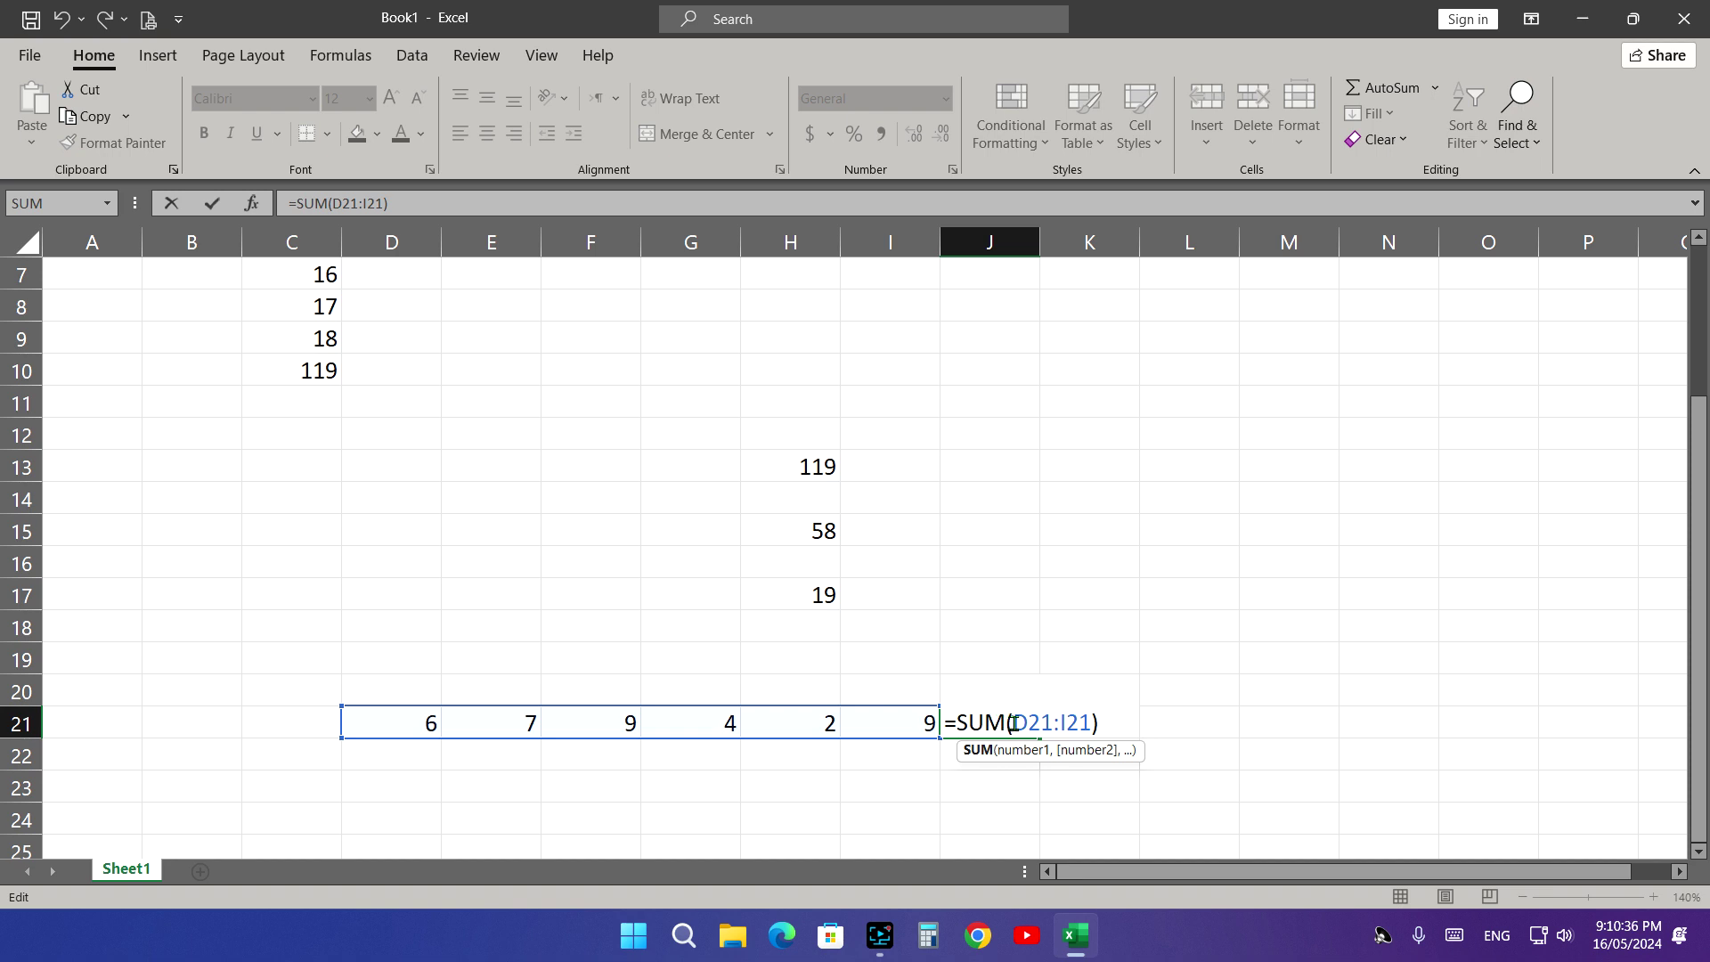
left_click_drag(1013, 723, 1090, 722)
key("BackSpace")
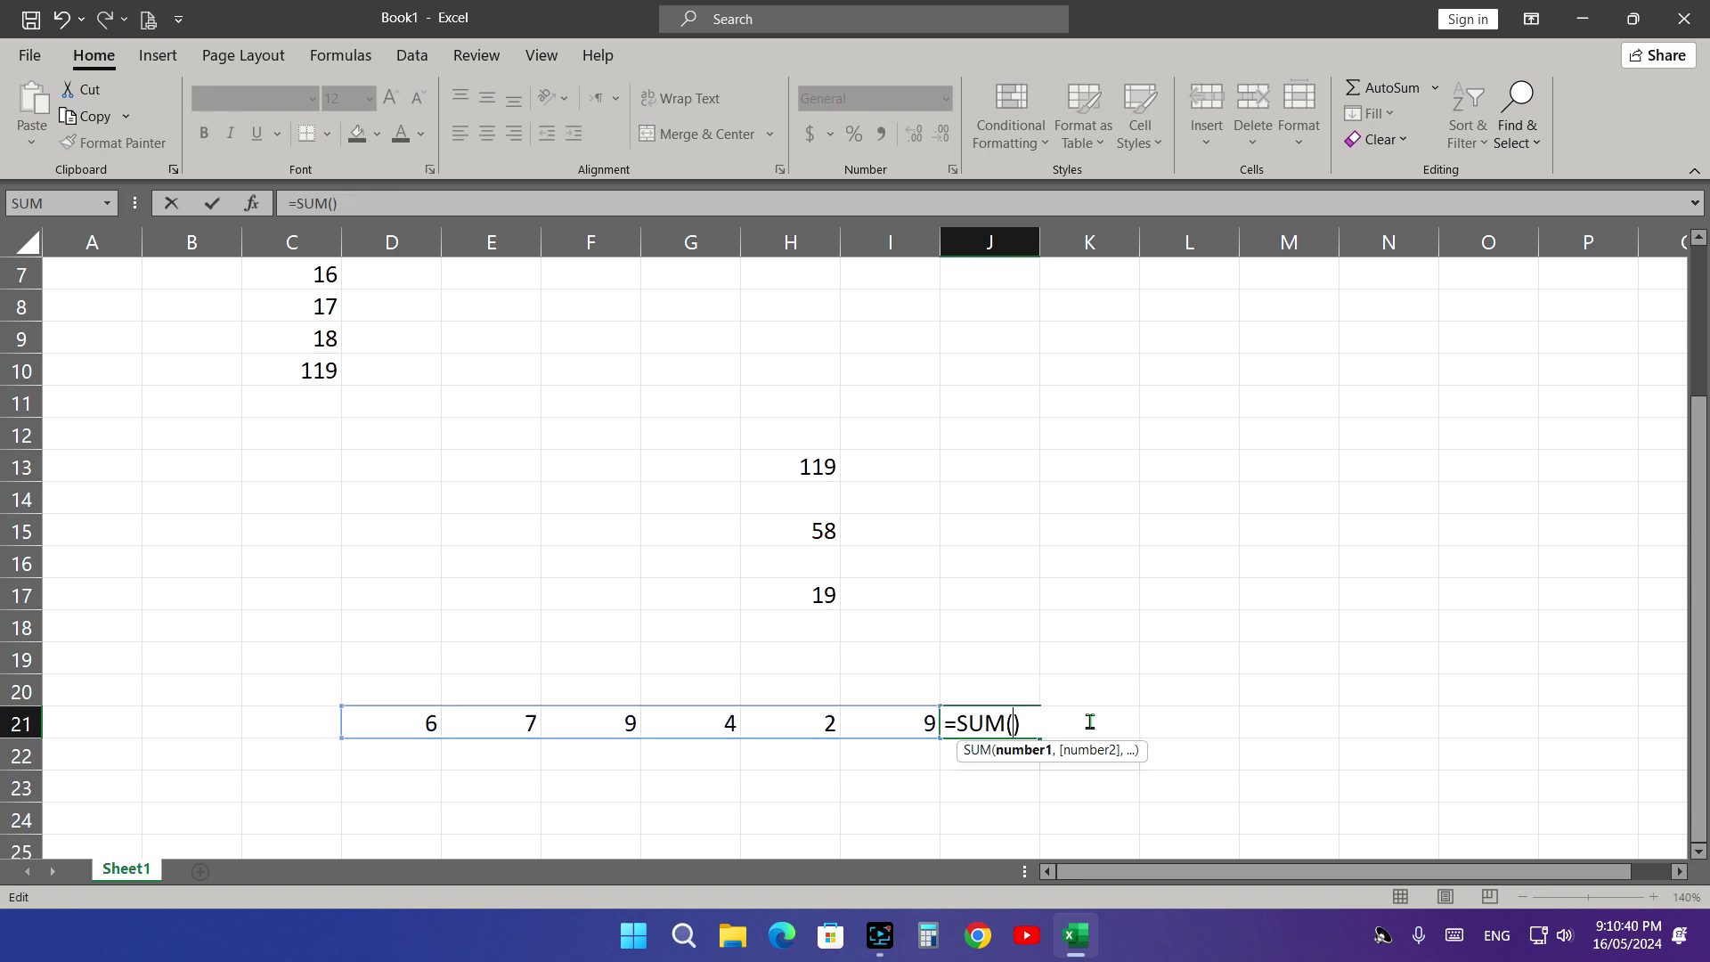
left_click(406, 728)
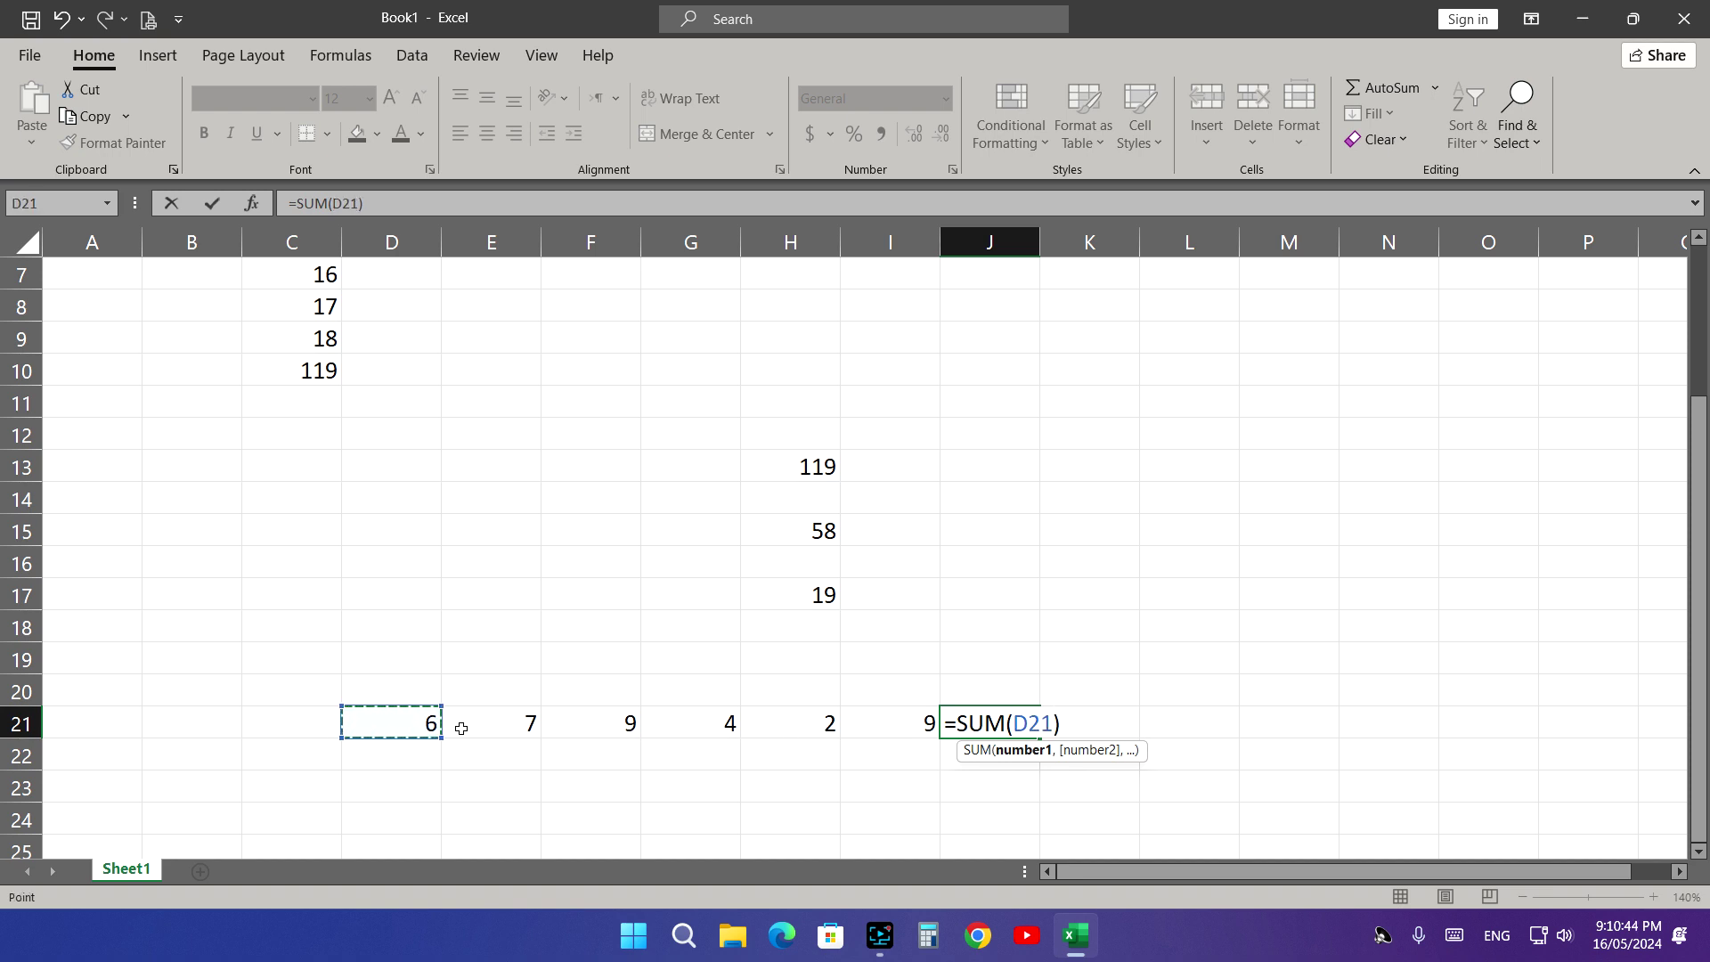
type(",")
left_click(599, 726)
type(",")
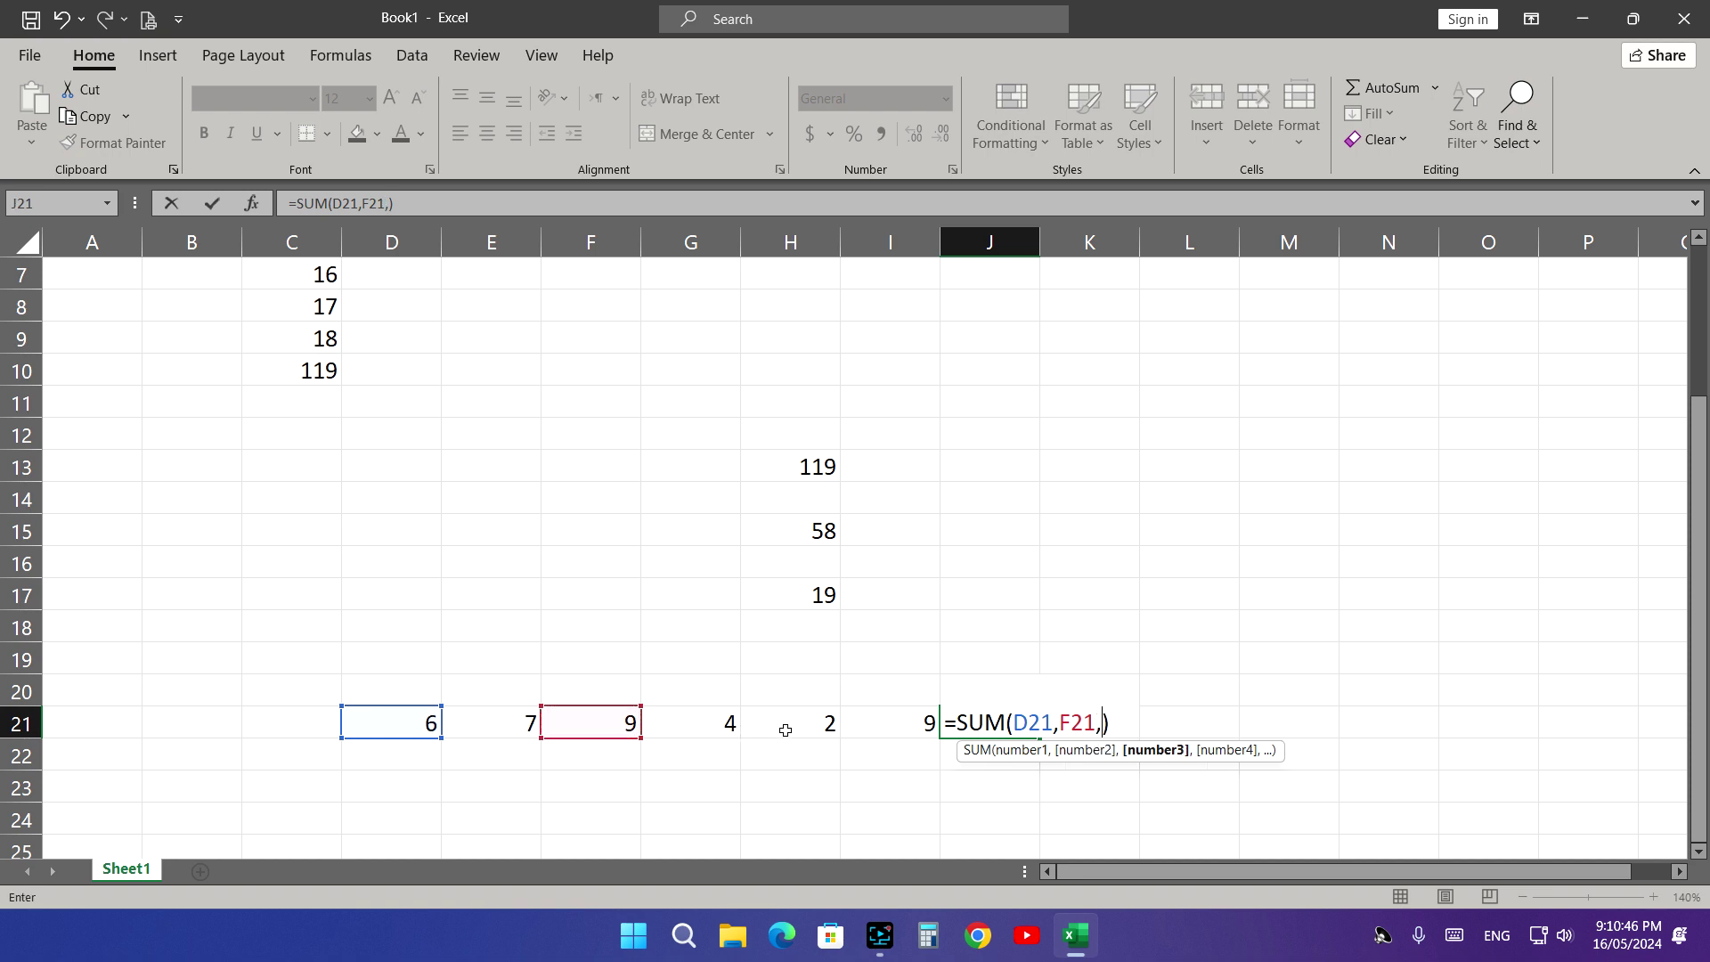
left_click(827, 724)
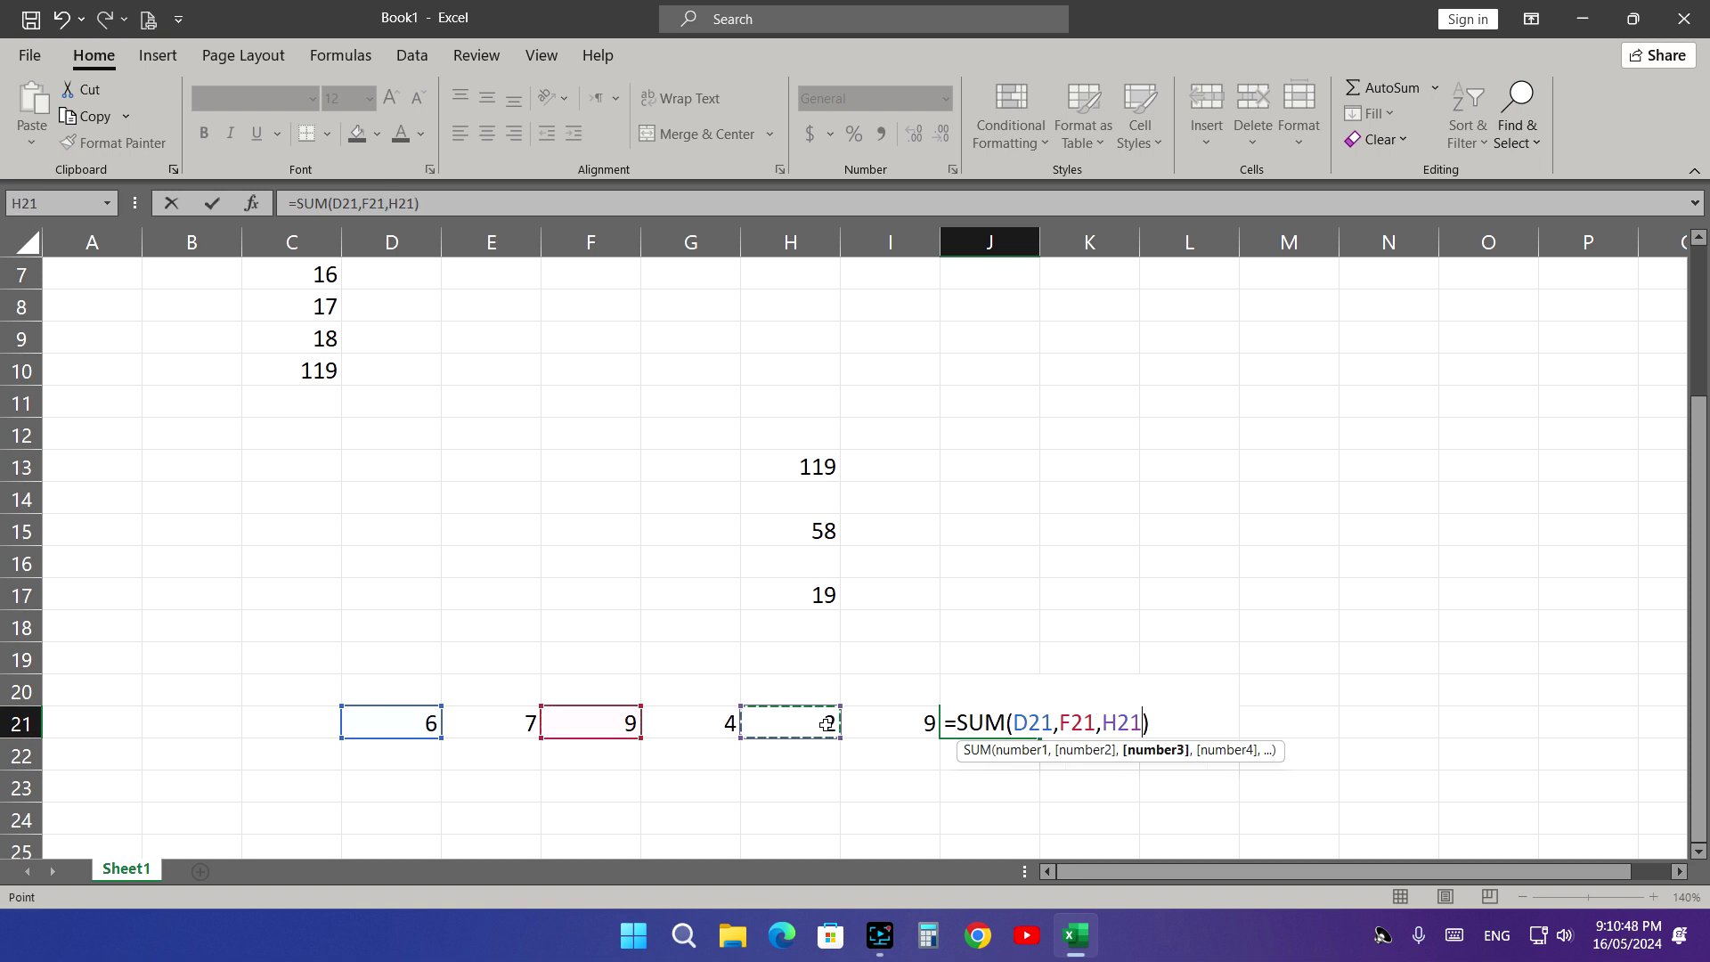
key("Return")
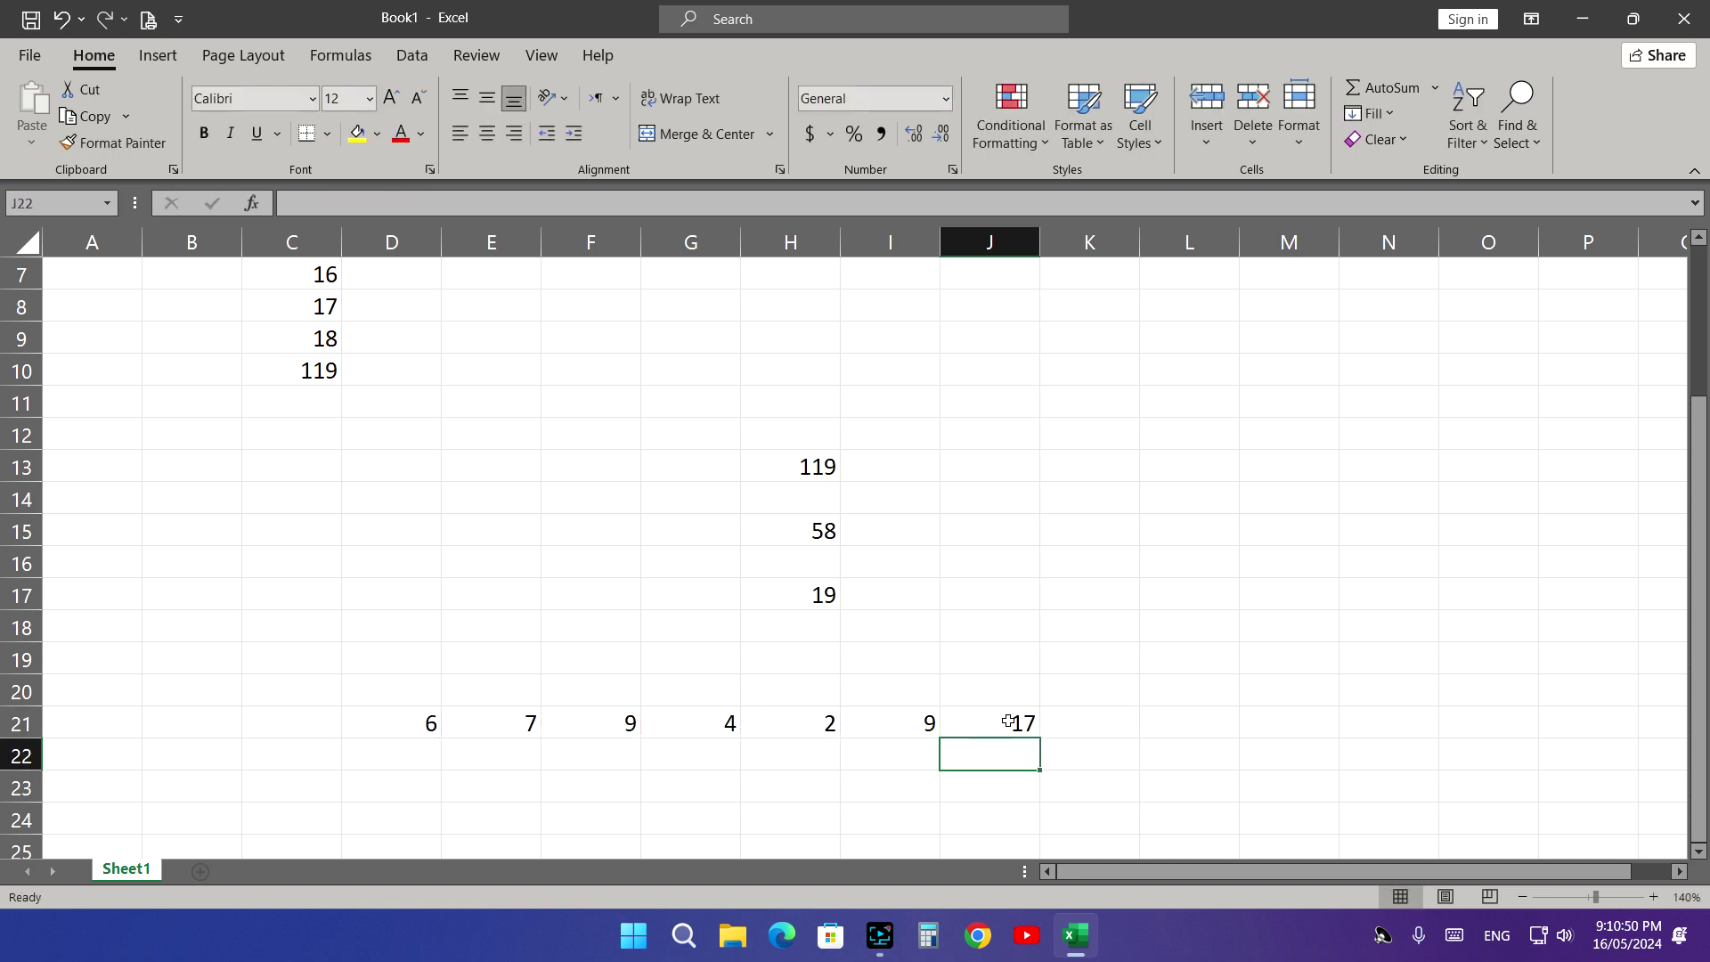
double_click(1008, 721)
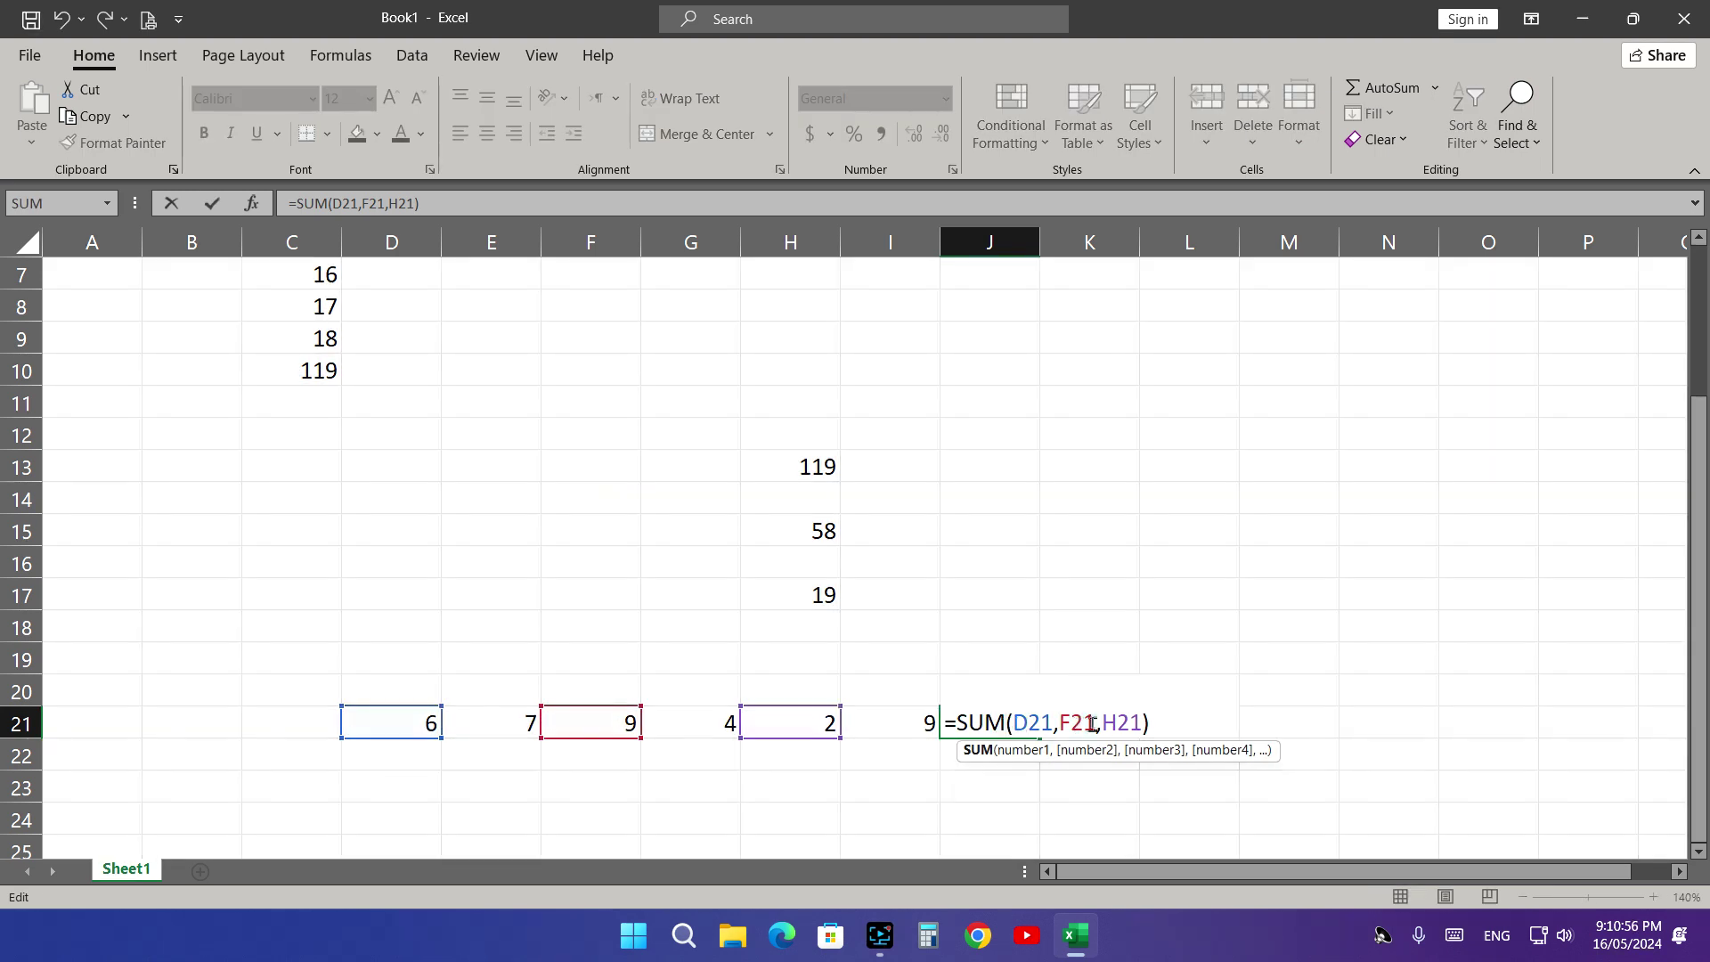
key("Return")
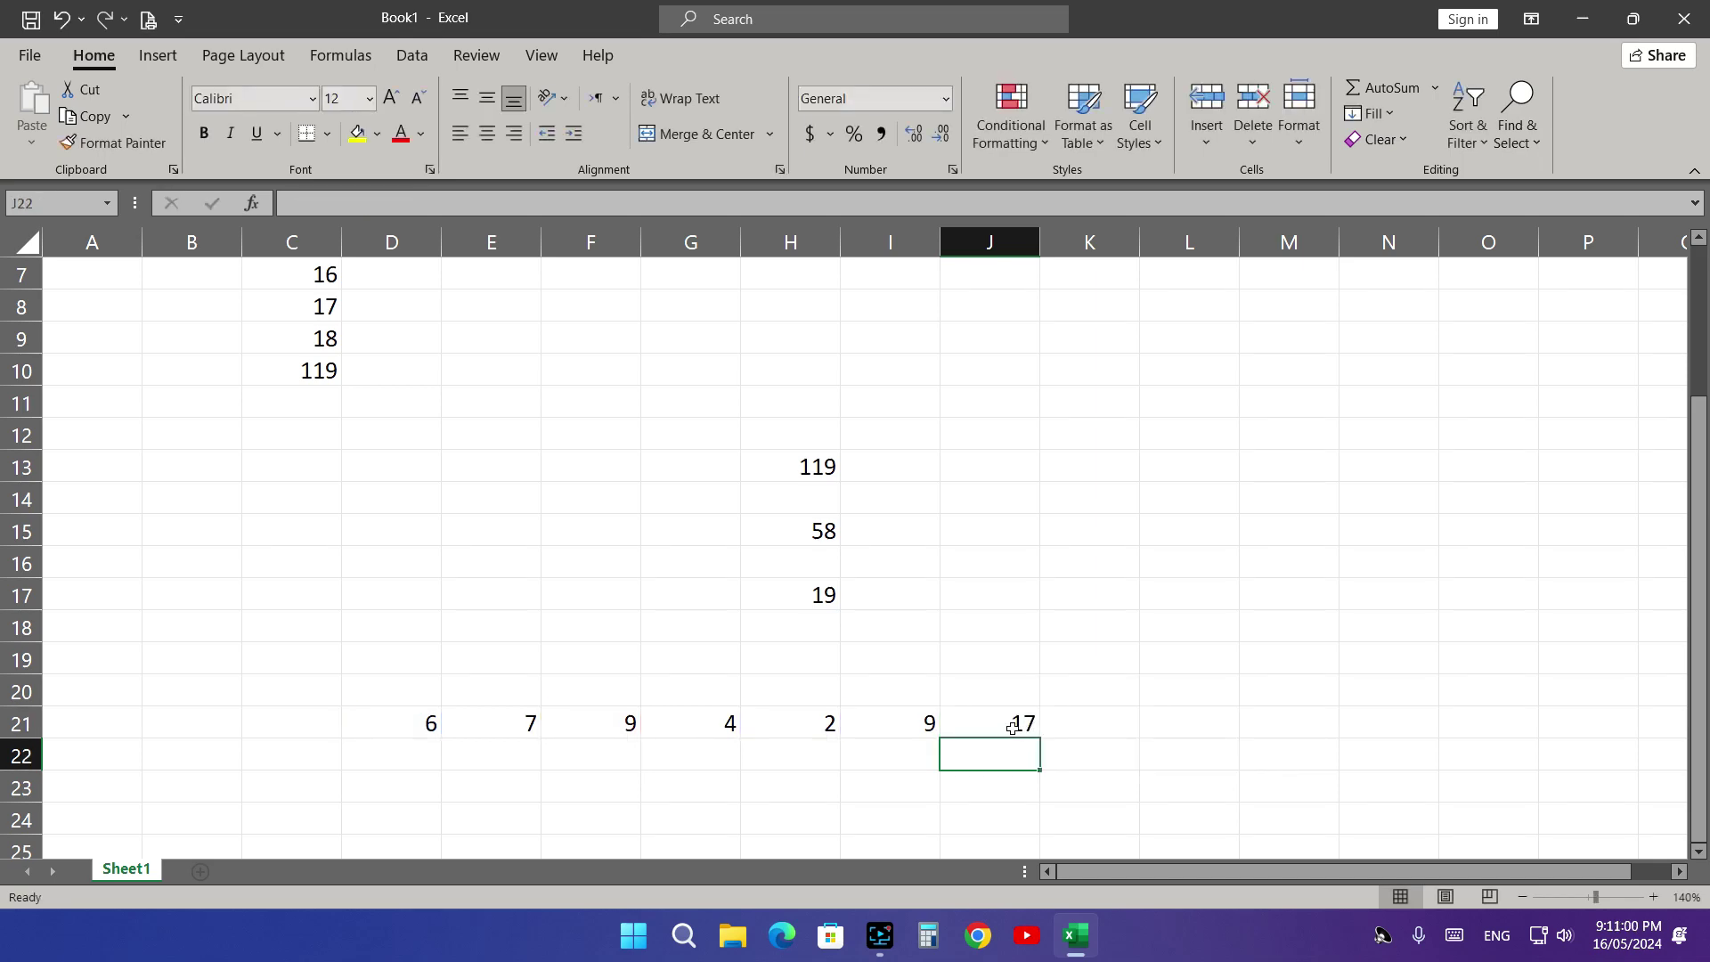